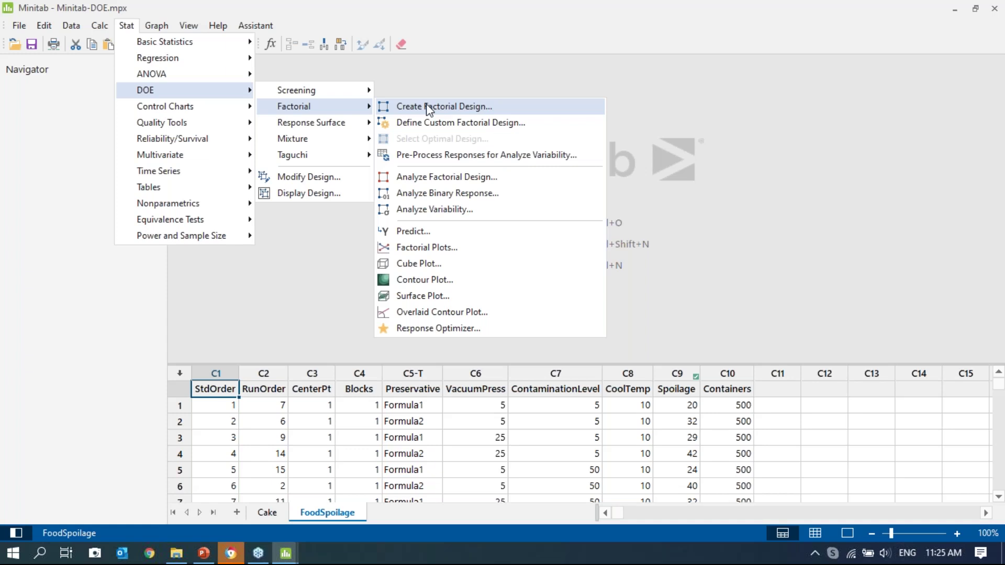
Start a 2-level factorial design with default generators and 2 factors, and review the table of available designs
left_click(426, 107)
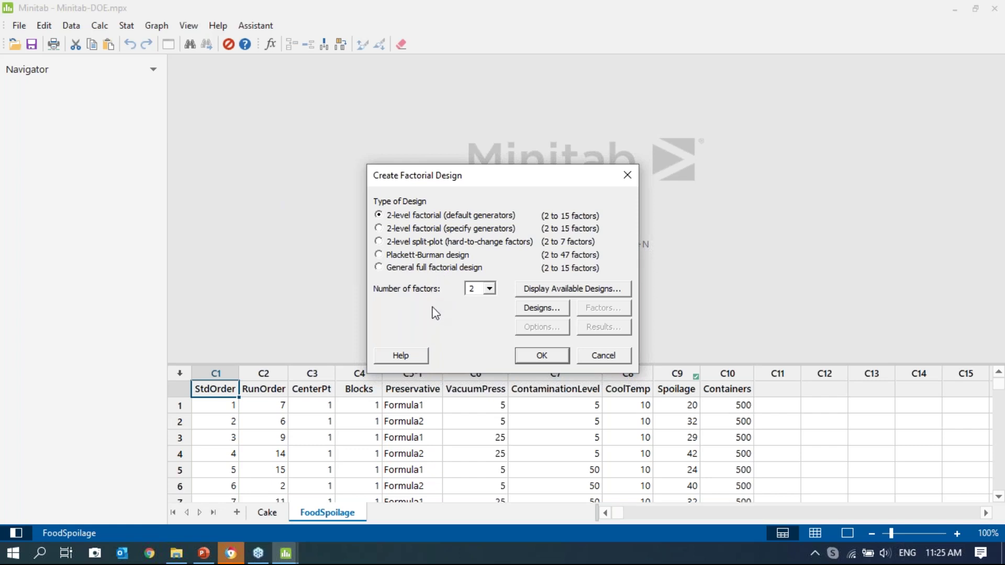
left_click(378, 215)
left_click(488, 289)
left_click(478, 302)
left_click(564, 297)
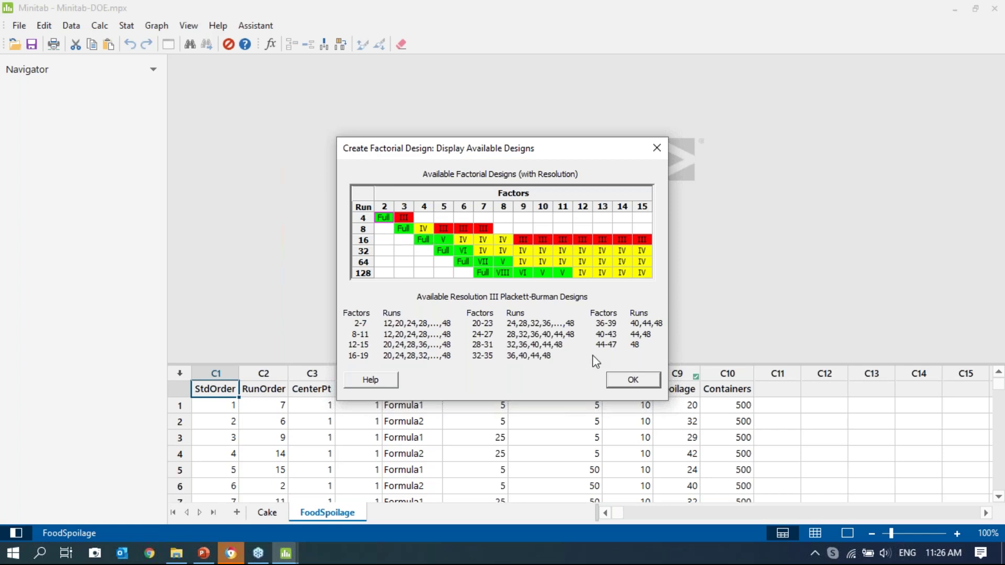
left_click(621, 384)
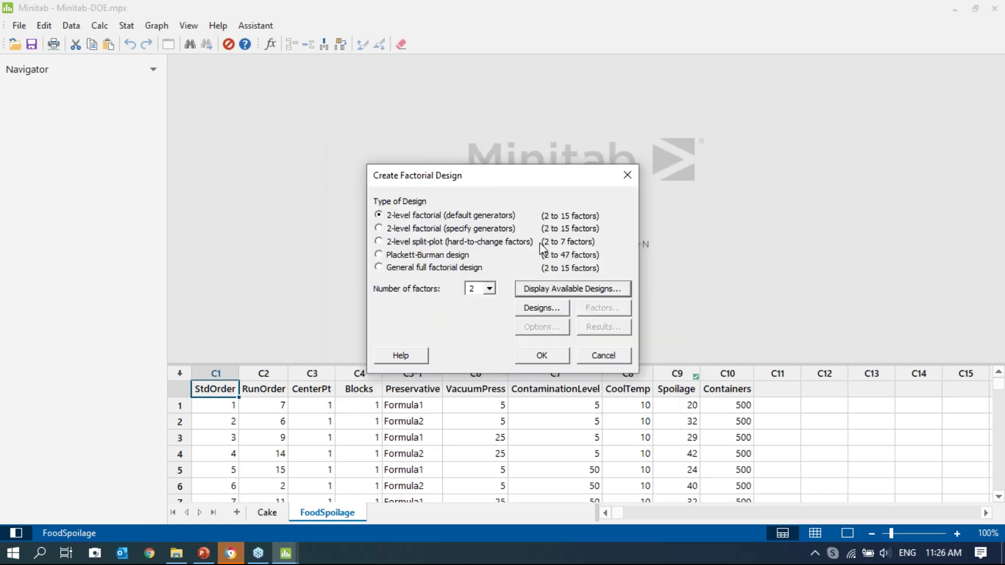
Set the full factorial design's number of replicates for corner points to 2
left_click(538, 308)
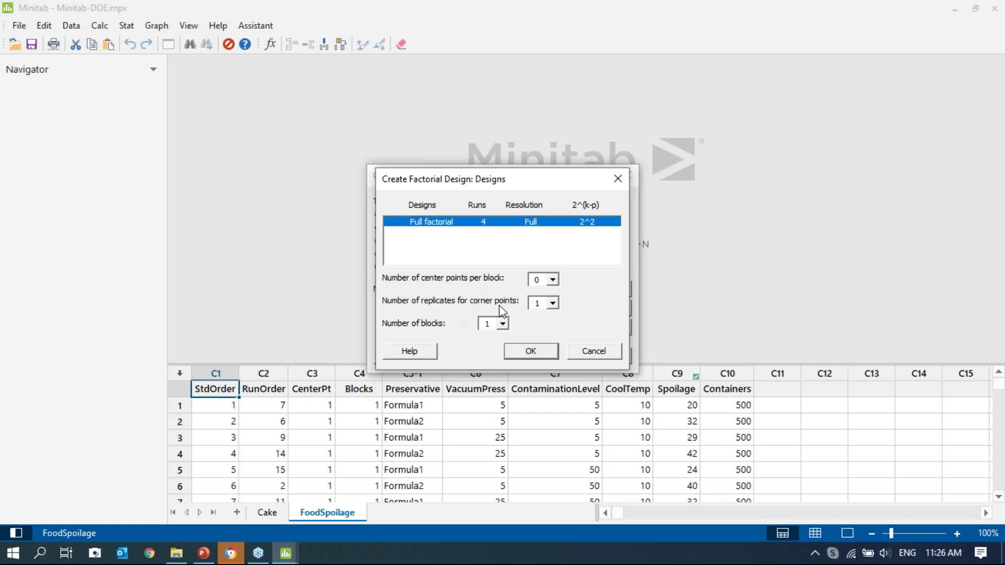
left_click(553, 304)
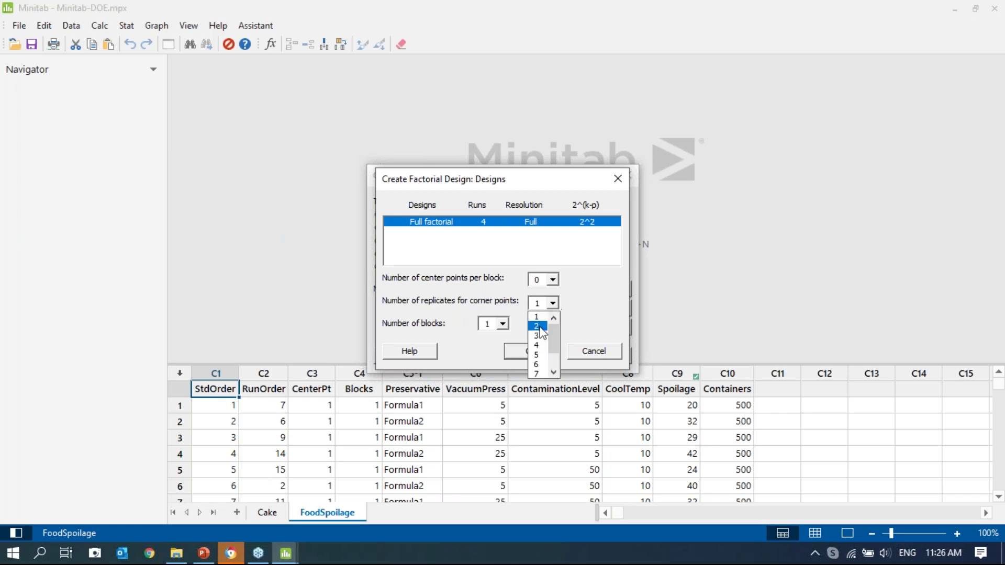
left_click(540, 327)
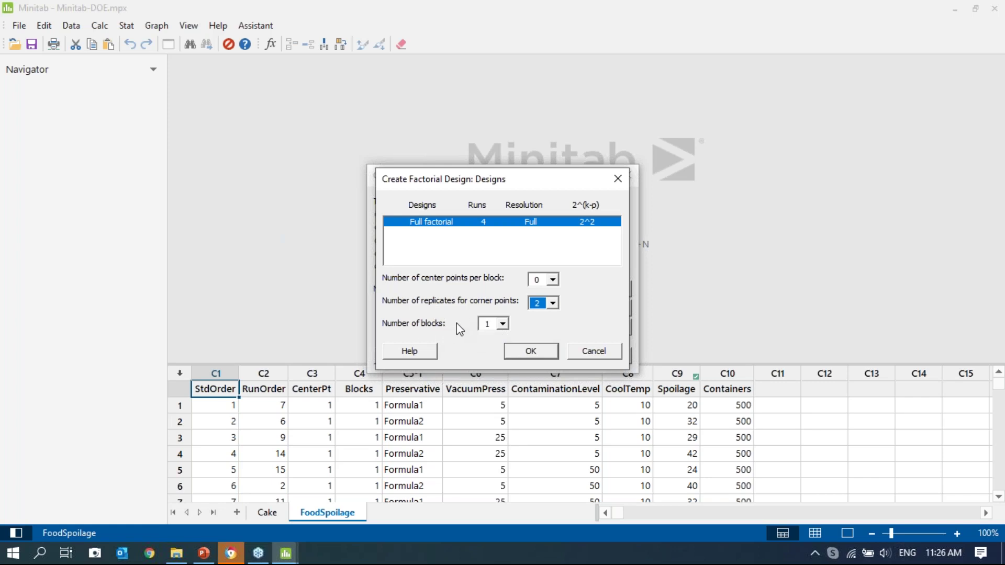
left_click(544, 352)
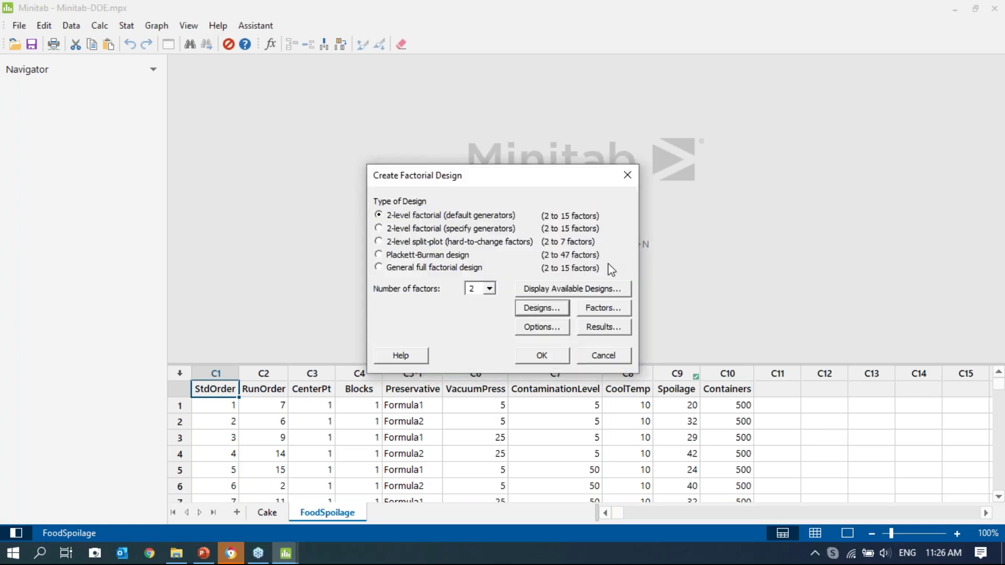
Name factor A Baking Time and factor B Temp
left_click(611, 307)
left_click(467, 238)
key("BackSpace")
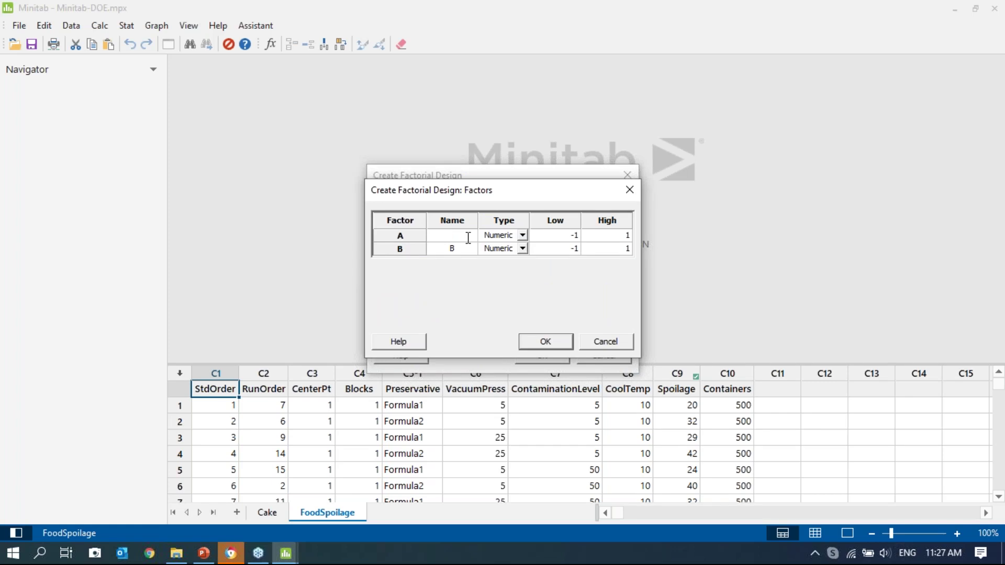
type("Baking Time")
left_click(456, 250)
key("BackSpace")
type("Temp")
Set the Baking Time factor's low level to 30 and high level to 50
left_click(548, 237)
key("BackSpace")
type("30")
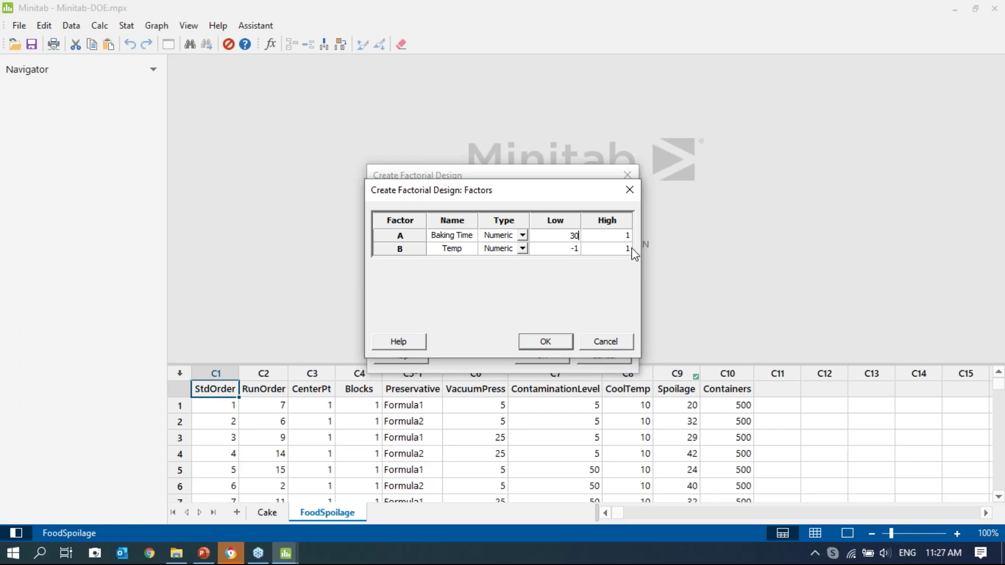
left_click(619, 239)
key("BackSpace")
type("50")
Set the Temp factor's levels to 325 low and 375 high, and generate the factorial design
left_click(573, 248)
double_click(578, 248)
key("BackSpace")
key("BackSpace")
type("325")
left_click(608, 252)
key("BackSpace")
type("375")
left_click(546, 343)
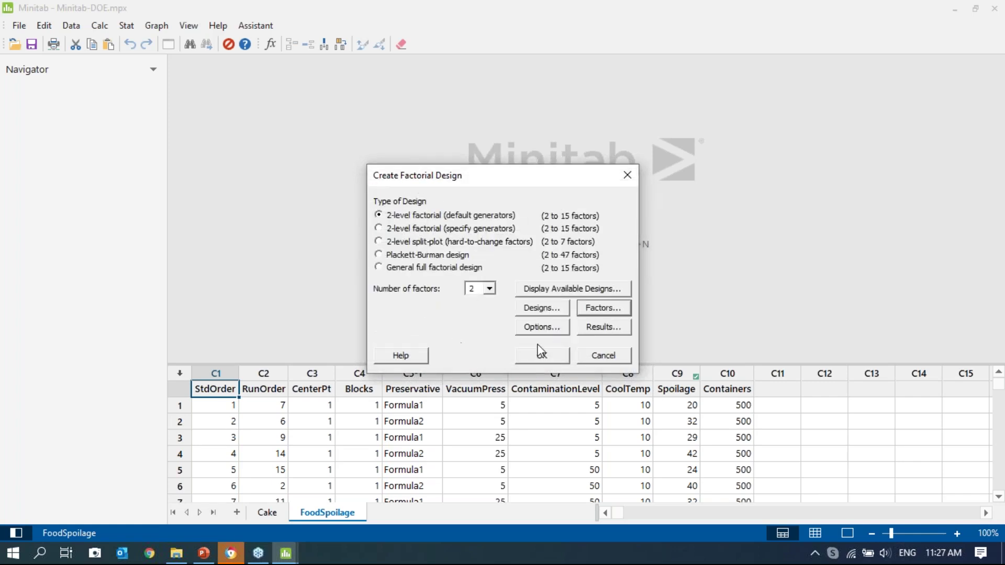
left_click(542, 358)
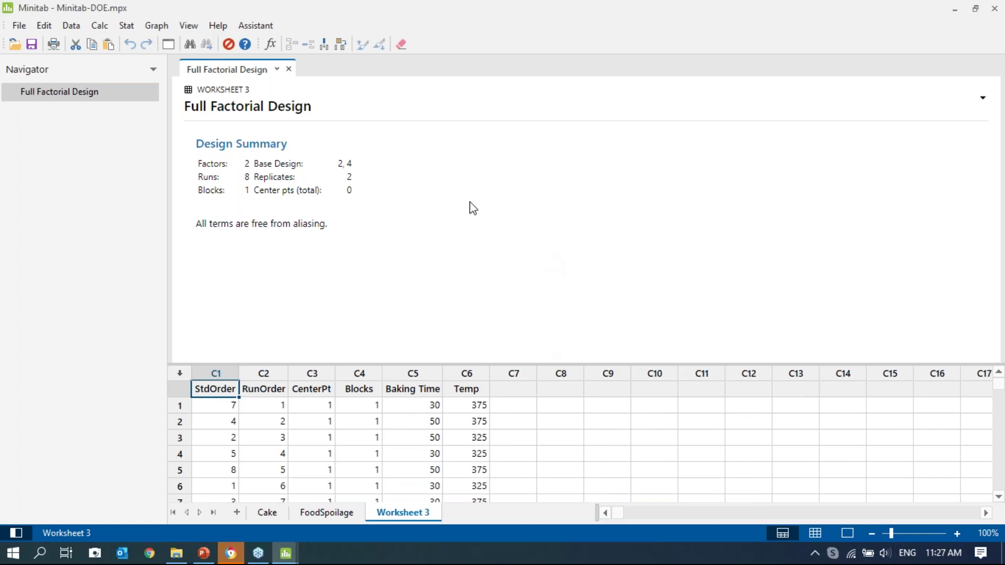
Show the generated design worksheet on its own at 150% zoom and examine its runs
left_click(815, 533)
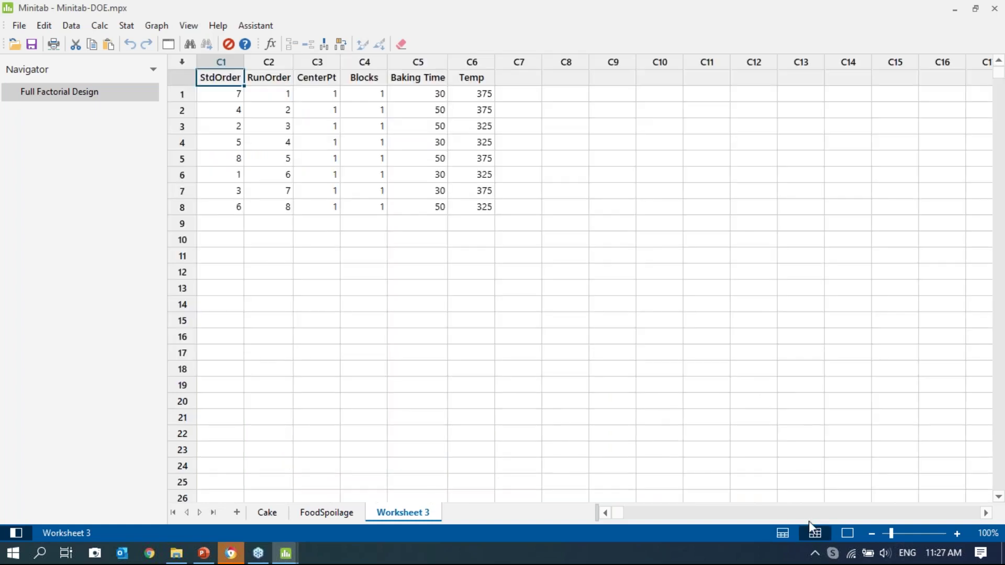
left_click(957, 533)
left_click(957, 533)
left_click(957, 533)
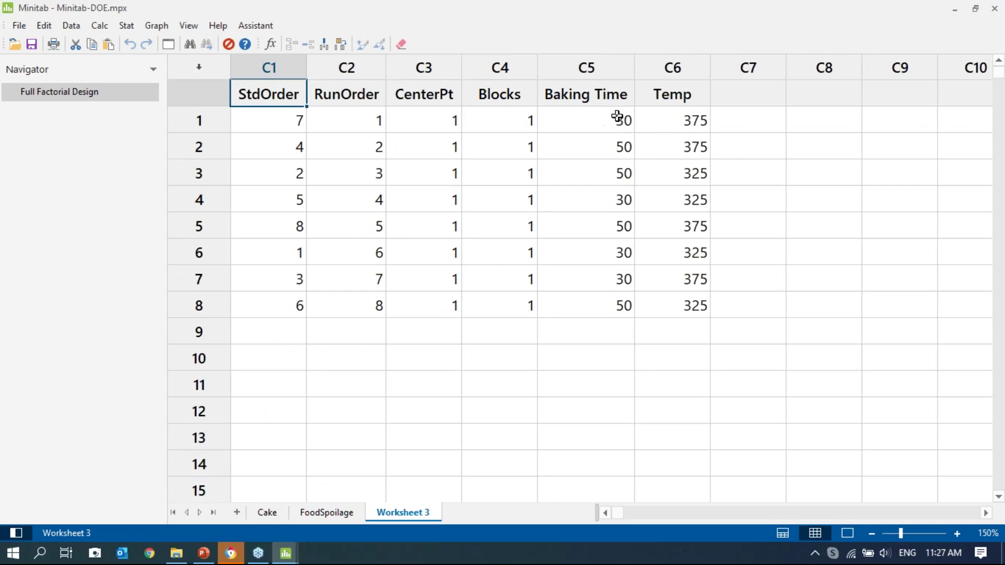
left_click(754, 115)
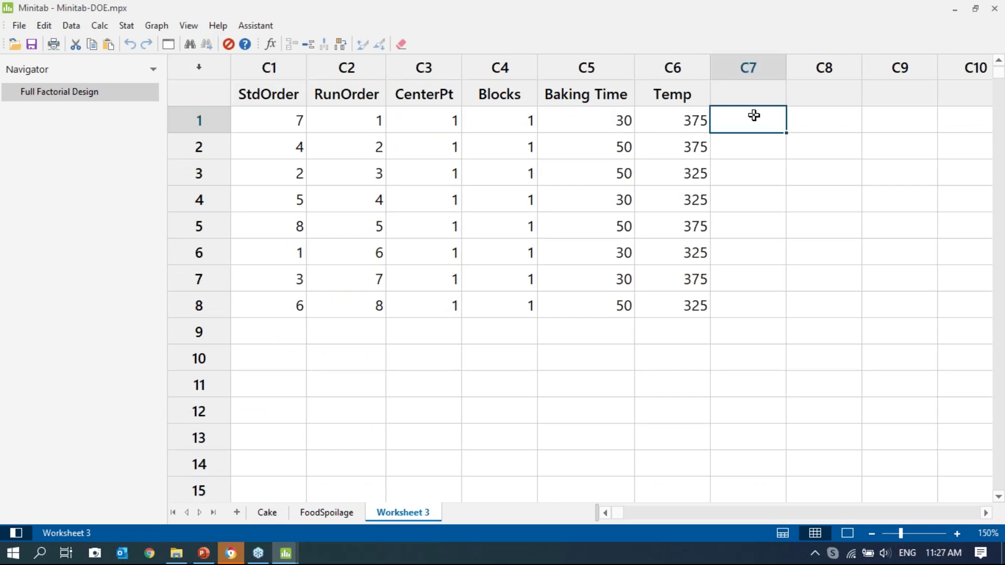
Generate the same two-factor, two-replicate factorial design again in a new worksheet
left_click(127, 28)
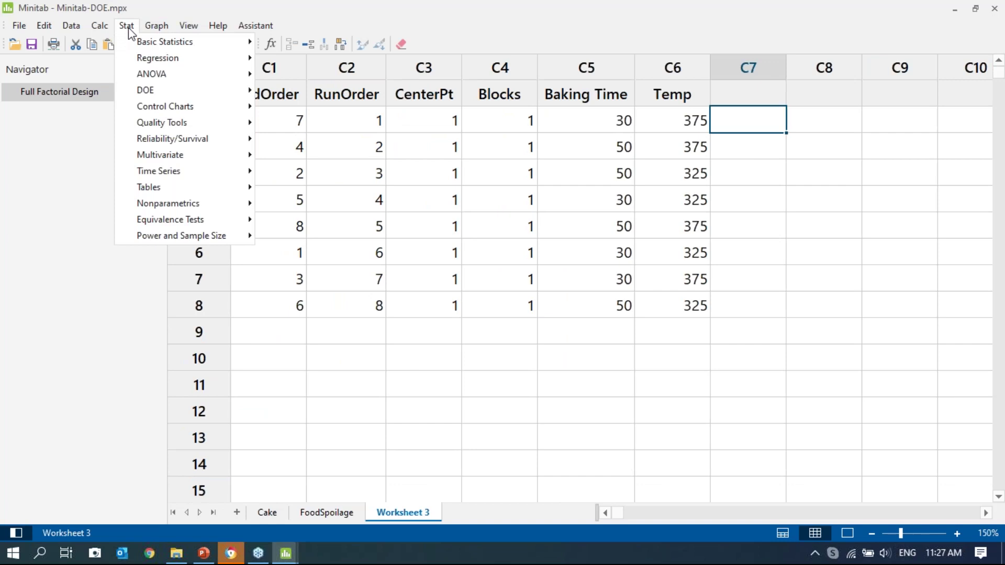
mouse_move(191, 91)
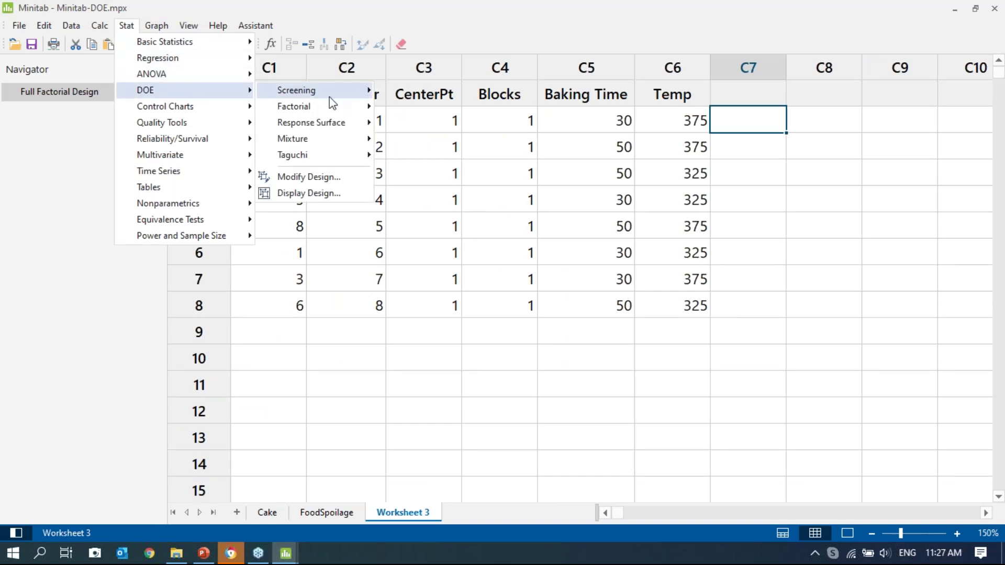
mouse_move(338, 105)
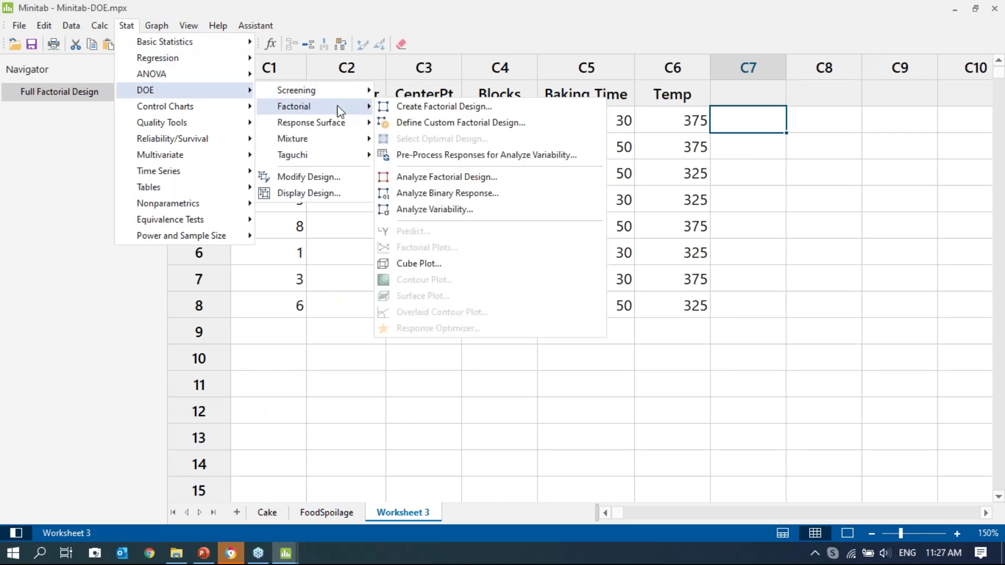
left_click(419, 108)
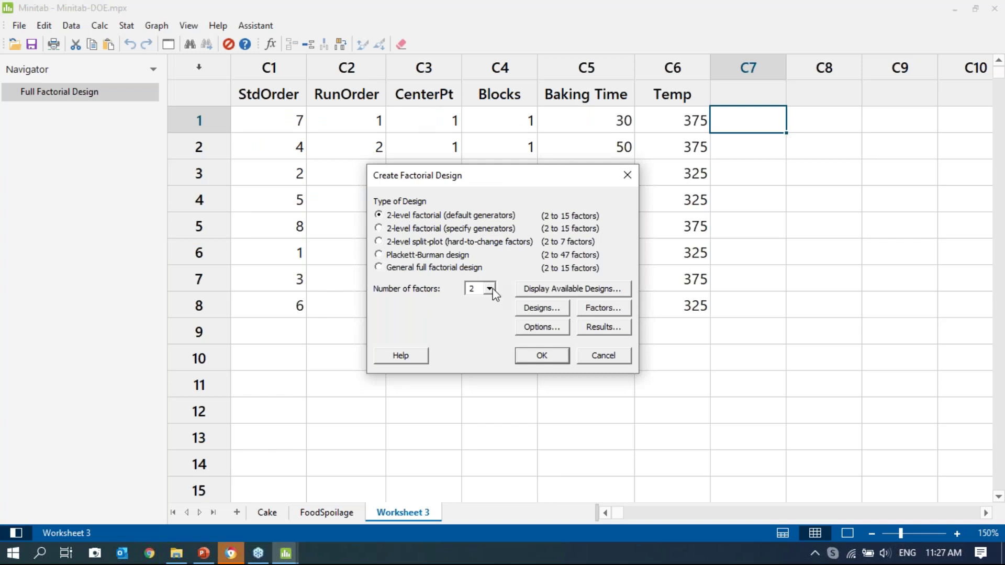
left_click(546, 309)
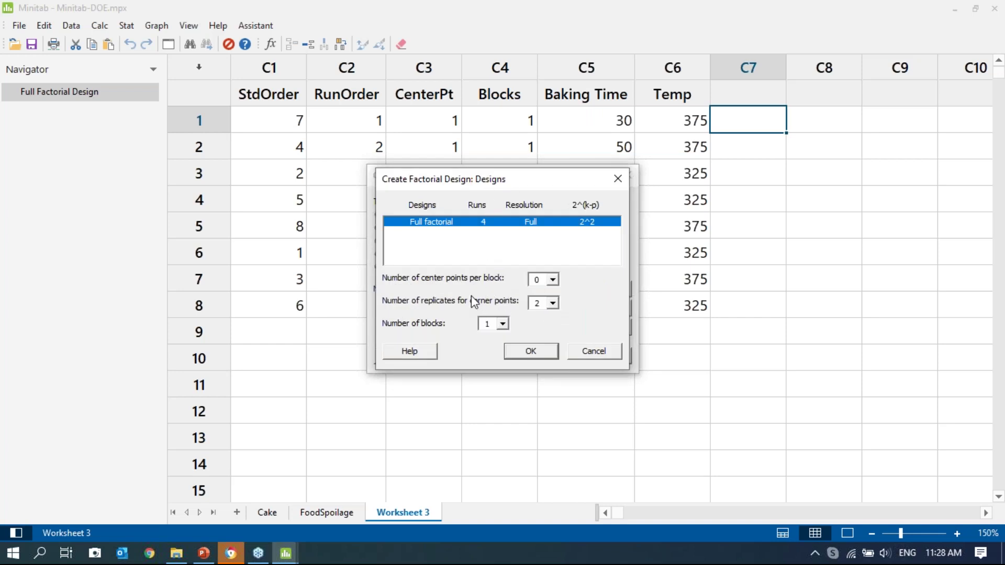
left_click(592, 353)
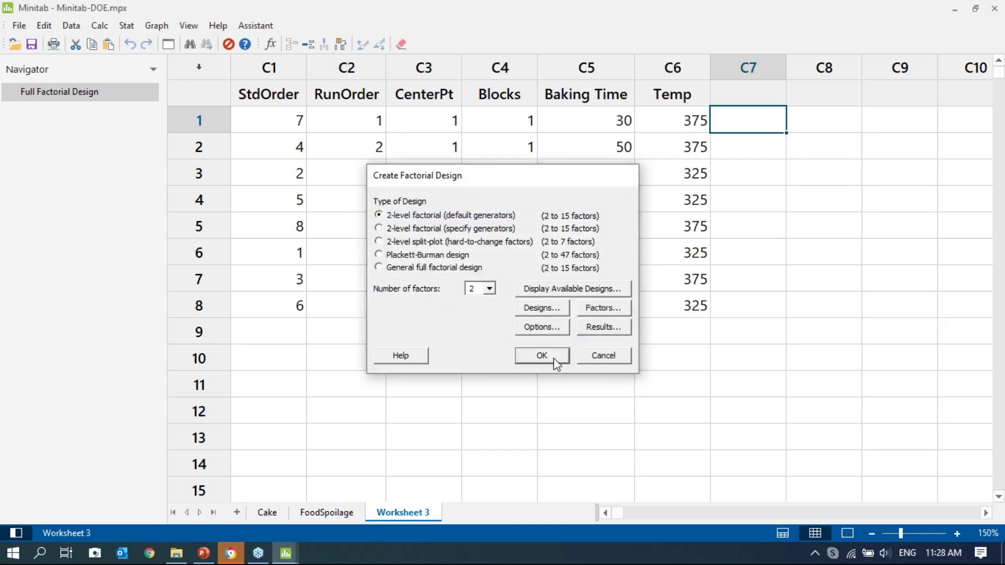
left_click(555, 360)
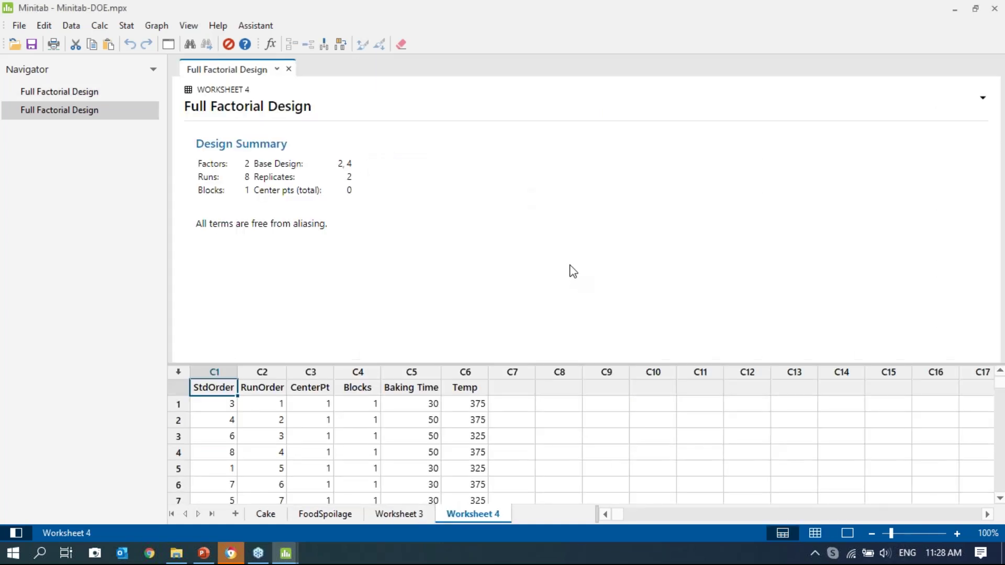
Show the second design's worksheet on its own at 160% zoom and check its design summary
left_click(815, 533)
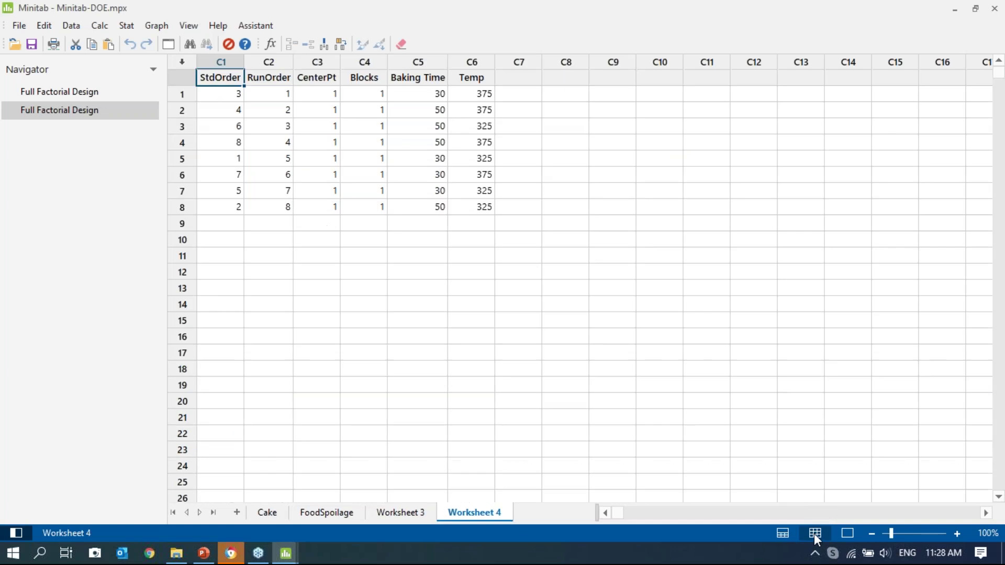
left_click(958, 533)
left_click(958, 533)
left_click(959, 533)
left_click(958, 533)
left_click(958, 533)
left_click(958, 533)
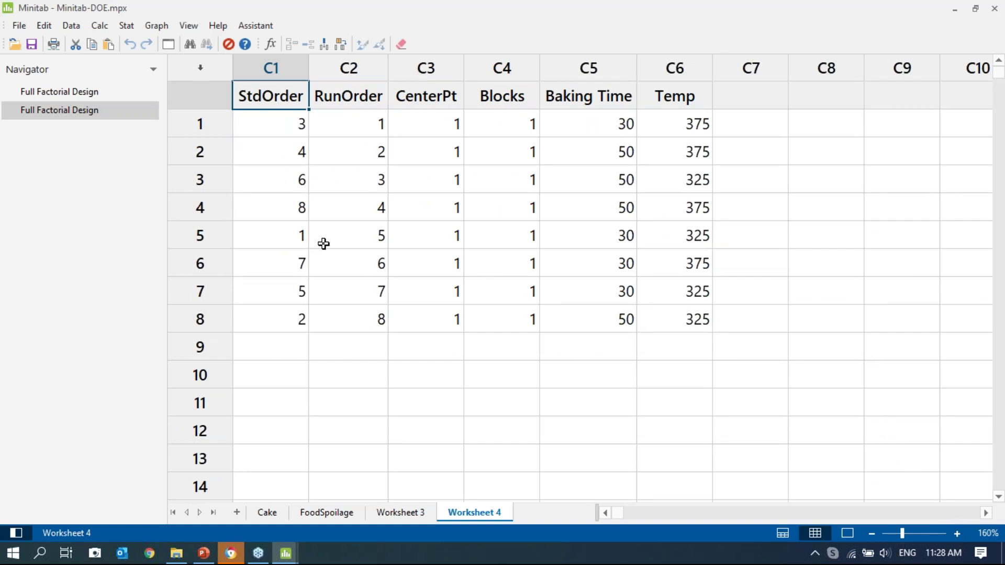
left_click(788, 534)
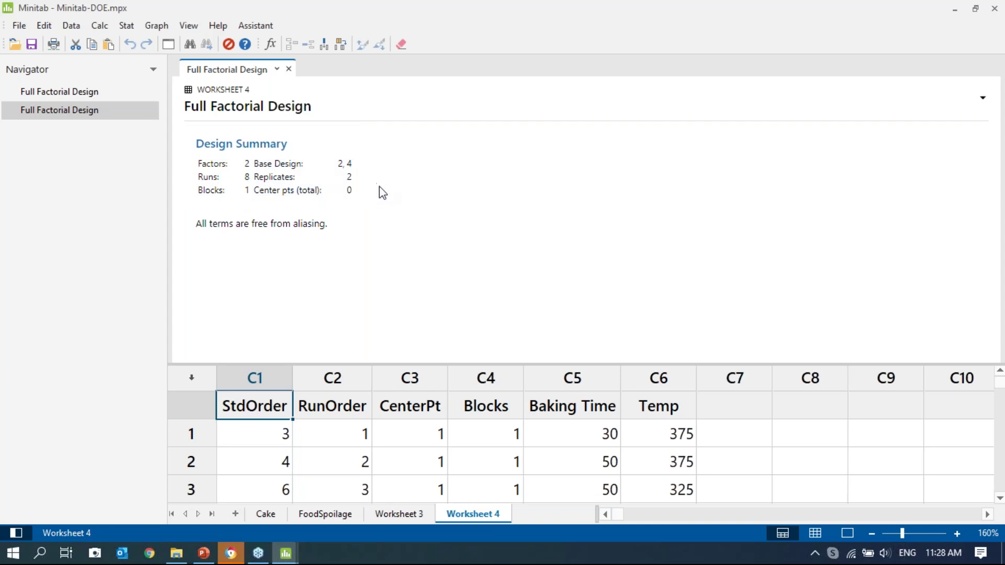
left_click(815, 534)
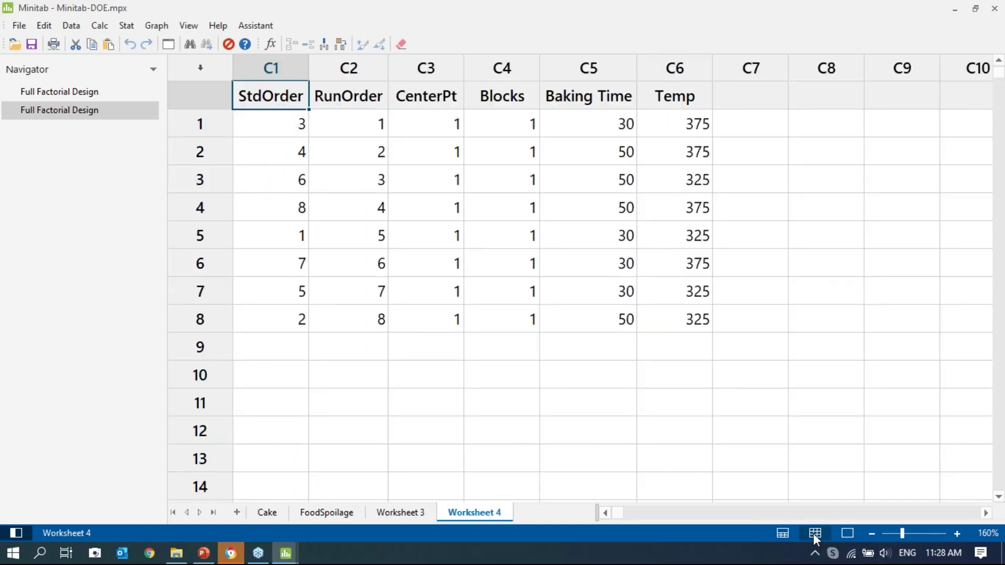
Examine the first run's order, baking time and temperature settings
left_click(492, 352)
left_click(358, 127)
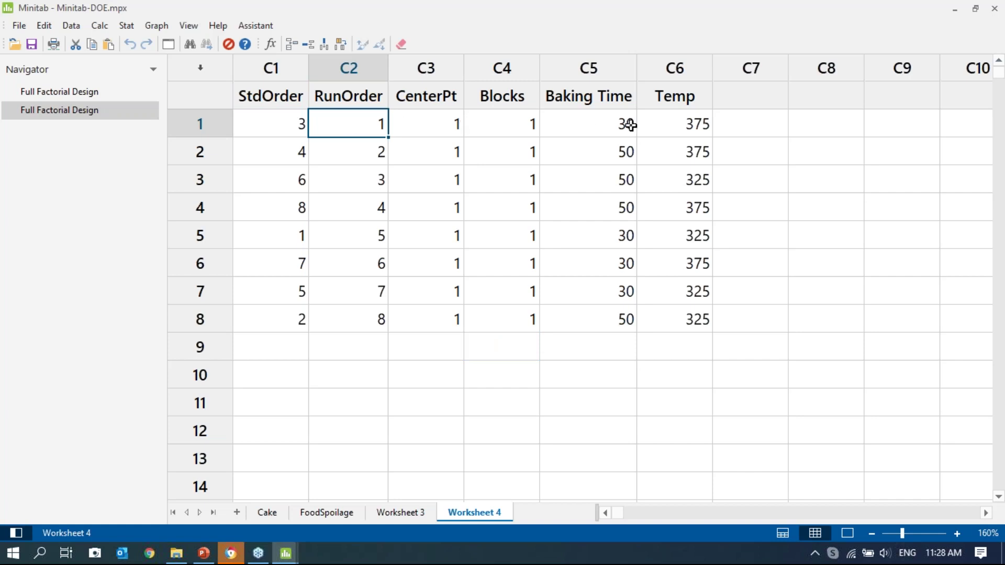
left_click(603, 126)
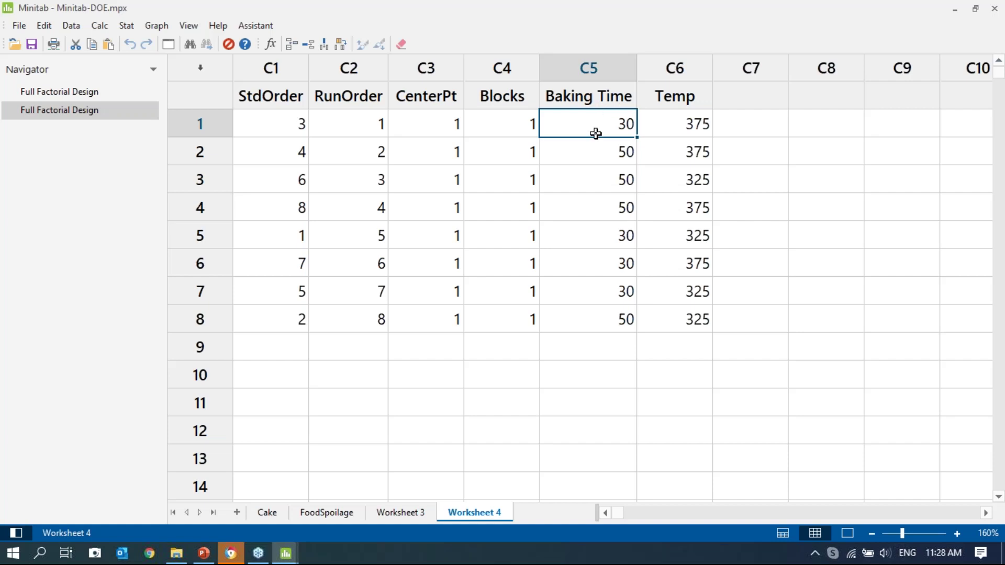
left_click(667, 125)
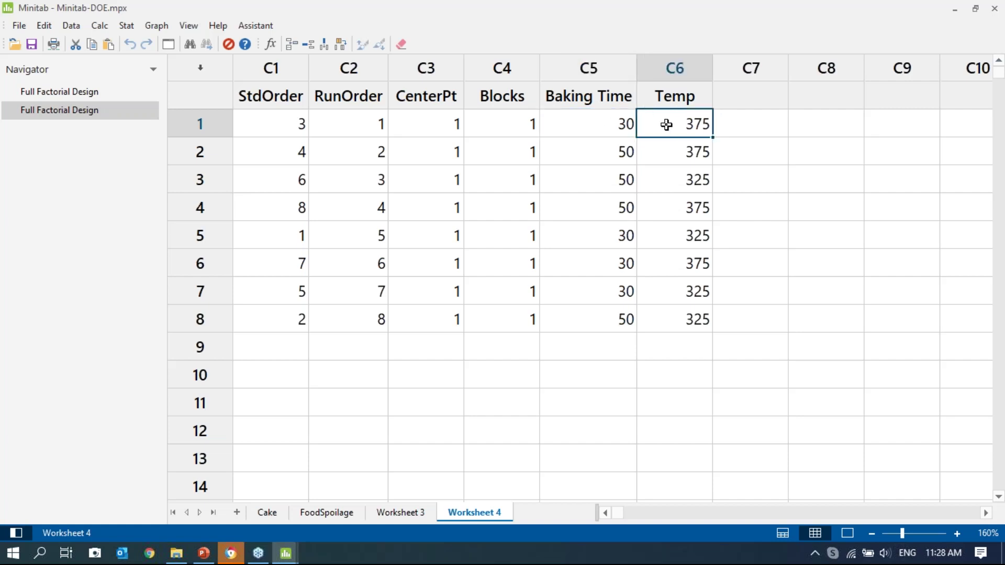
Name the empty column C7 Y and go to its first data cell
left_click(739, 101)
type("Y")
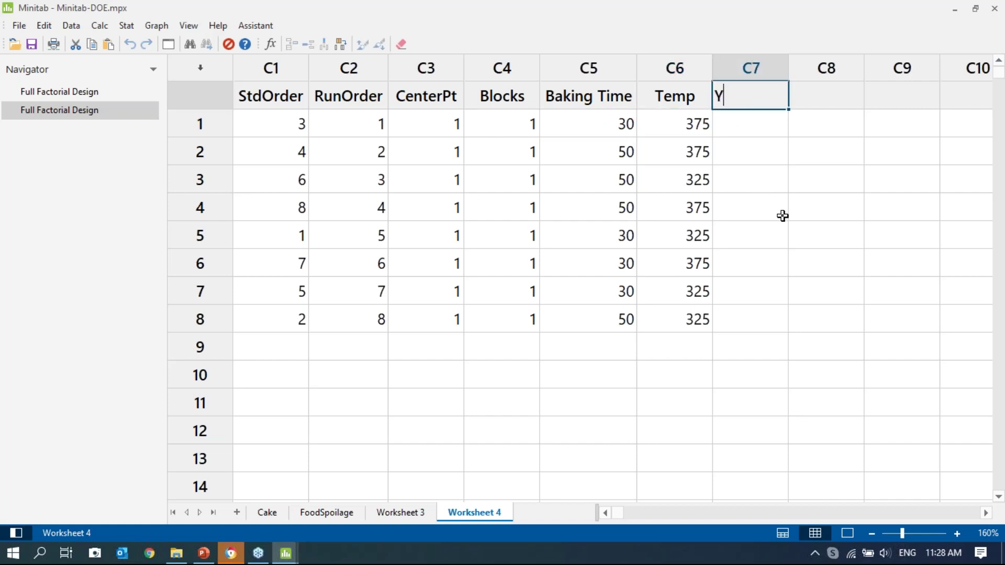
left_click(774, 128)
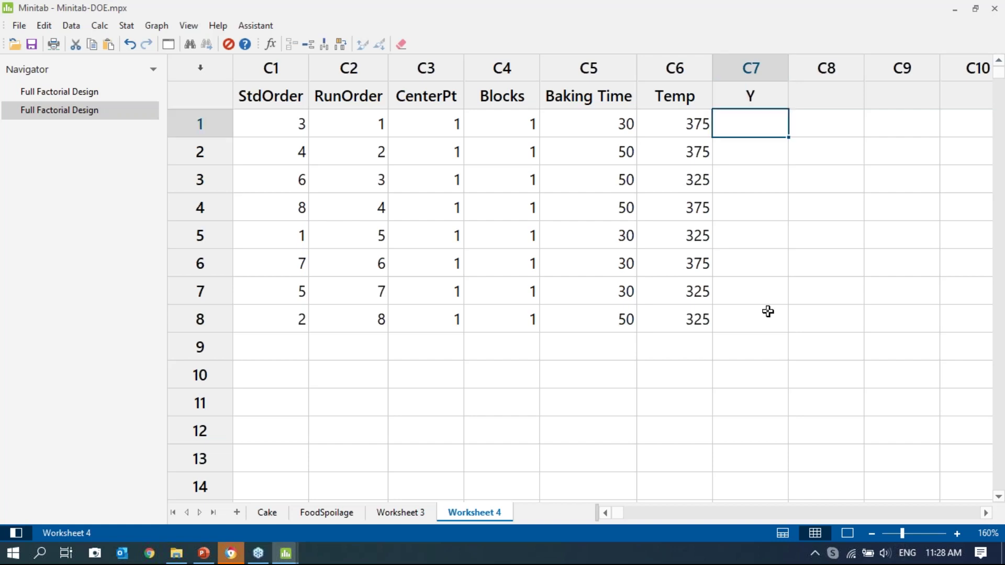
Follow the RunOrder column from the first run to the last
left_click(381, 122)
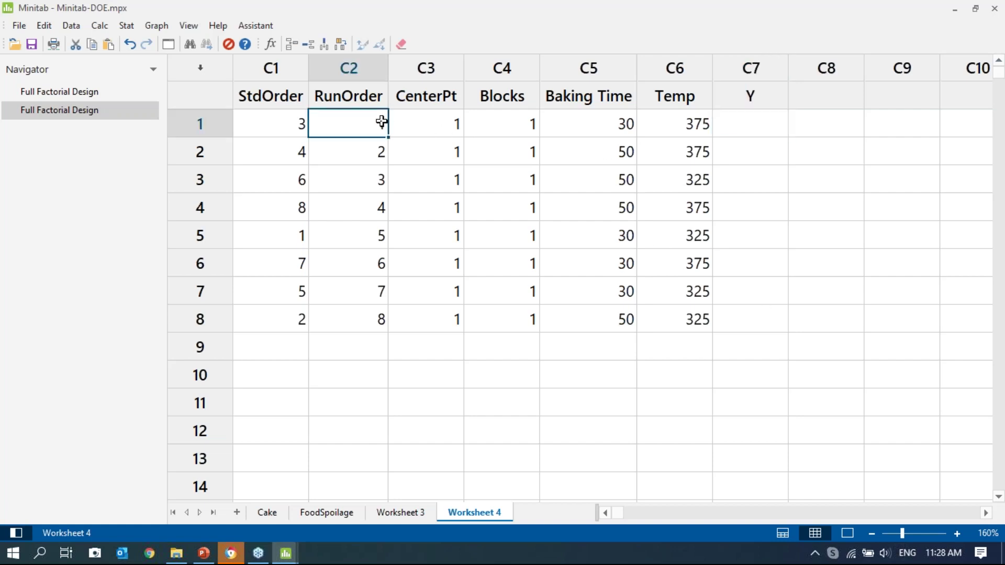
left_click(371, 156)
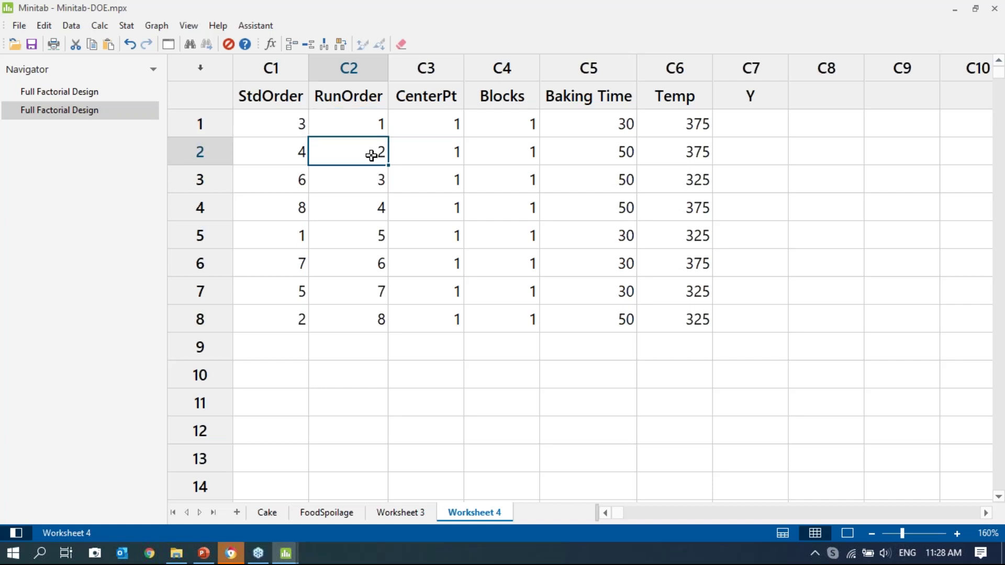
left_click(370, 326)
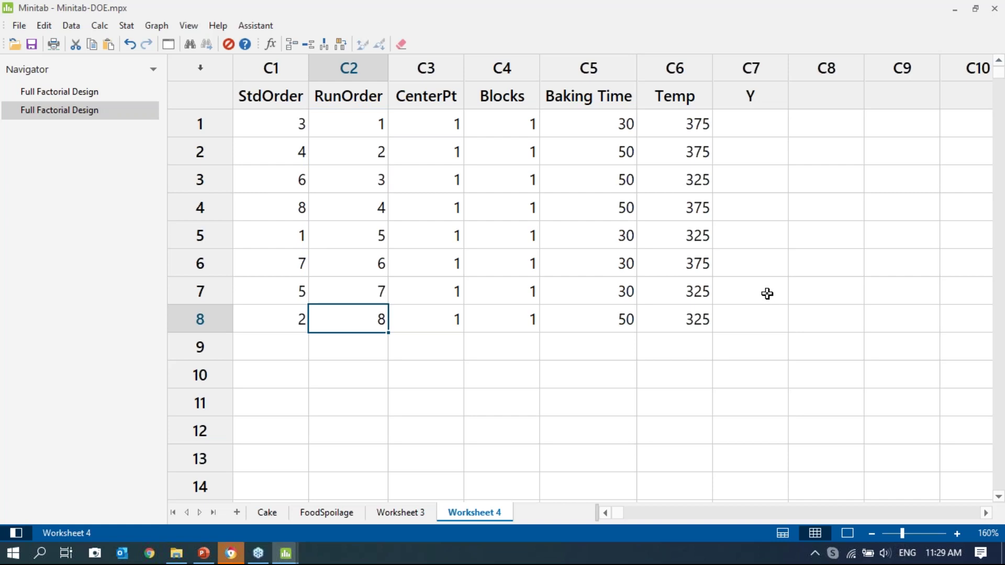
Switch to PowerPoint, start the slide show and advance to the slide listing the steps for creating a factorial design
left_click(203, 556)
left_click(849, 533)
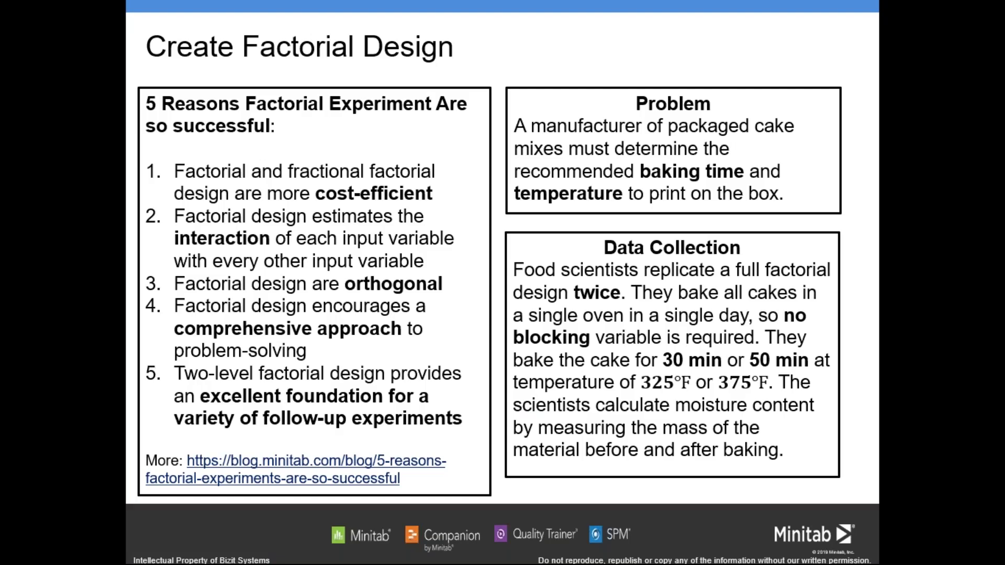
key("Right")
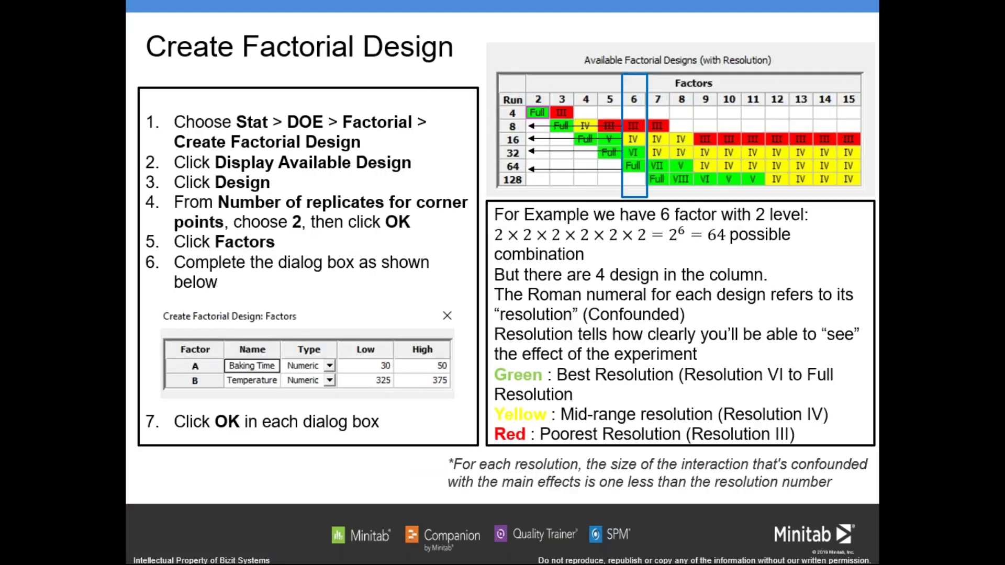
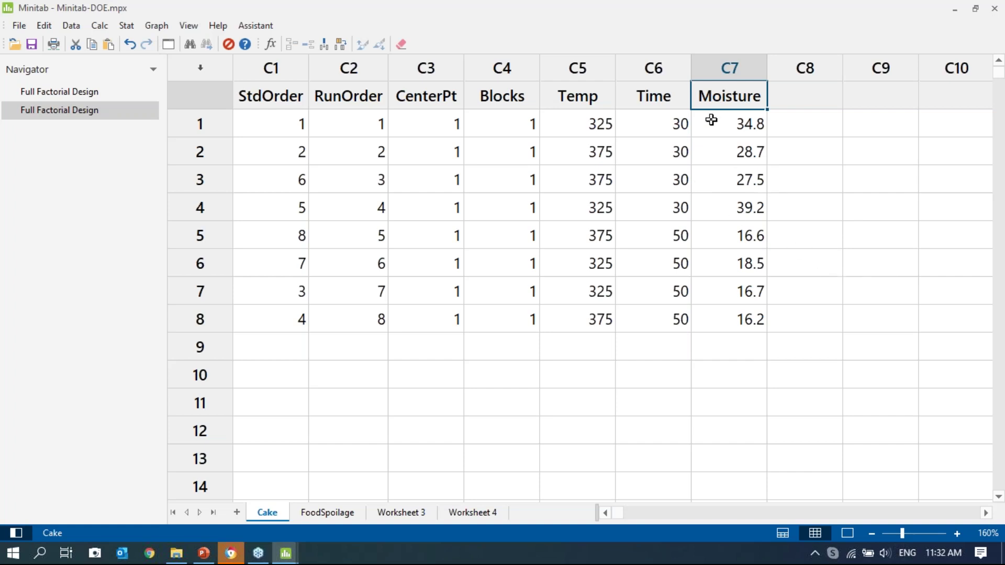
Examine the Temp and Time factor columns, their low and high levels, and the Moisture response in the Cake worksheet
left_click(591, 96)
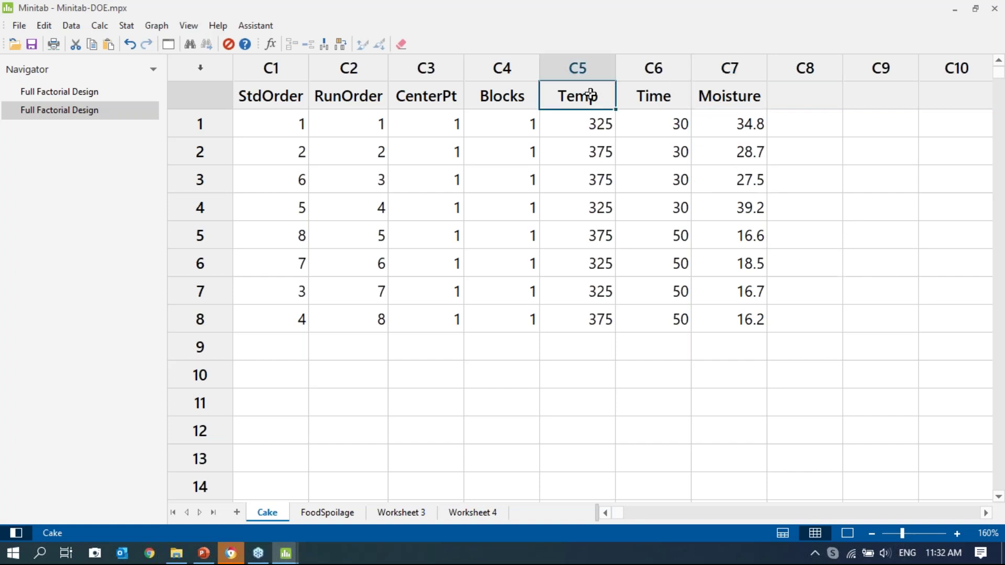
left_click(722, 92)
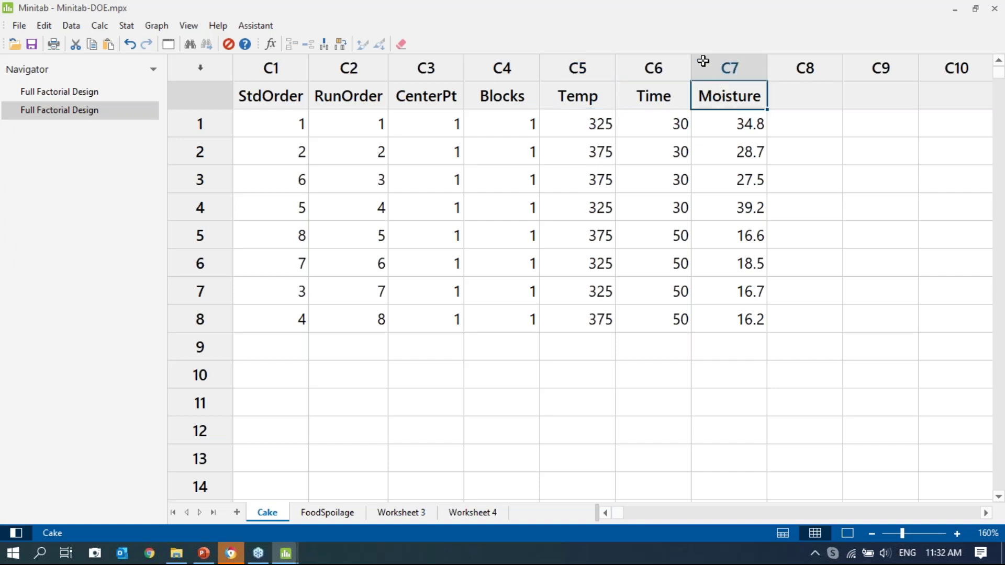
left_click(642, 95)
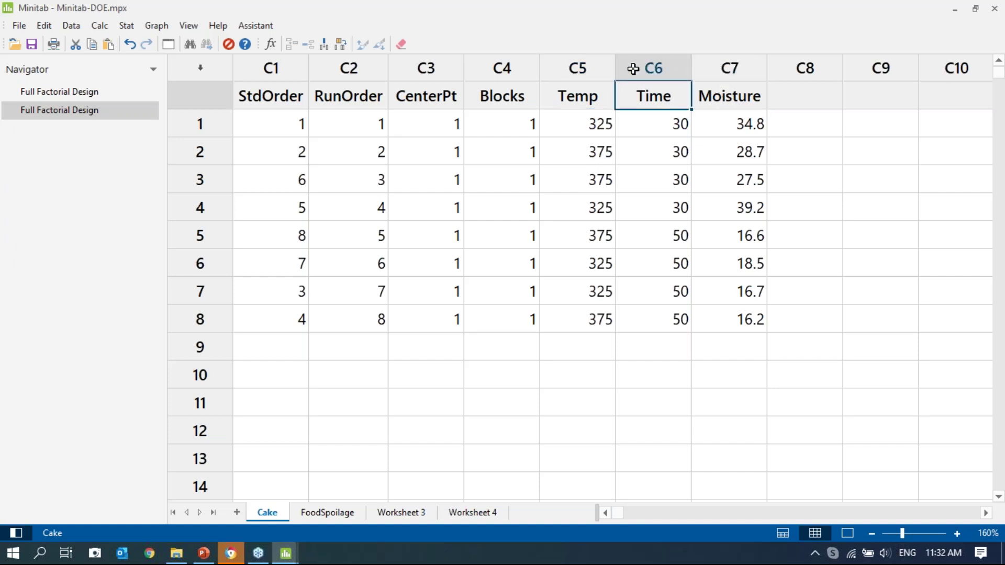
left_click(745, 97)
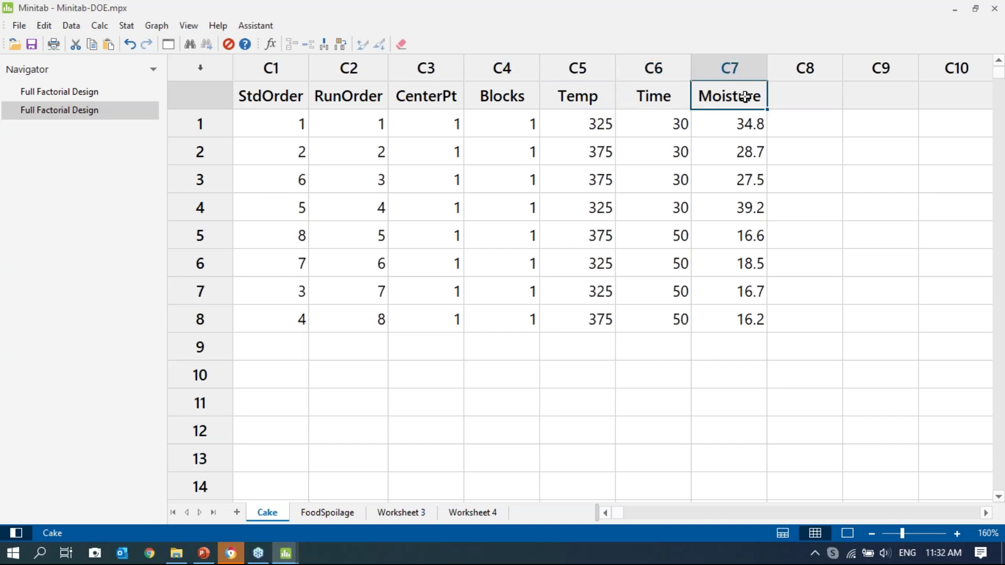
left_click(598, 104)
left_click(595, 131)
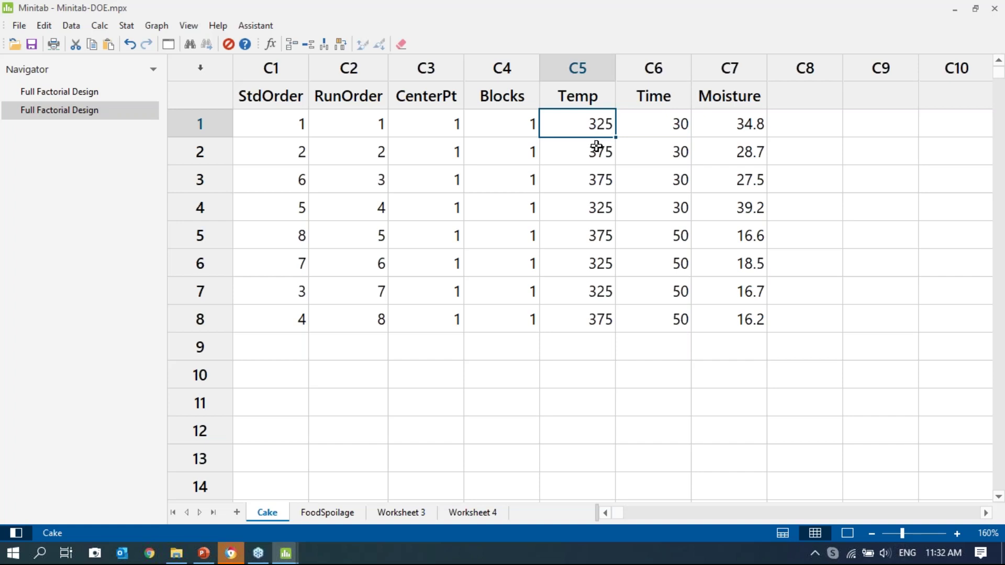
left_click(596, 153)
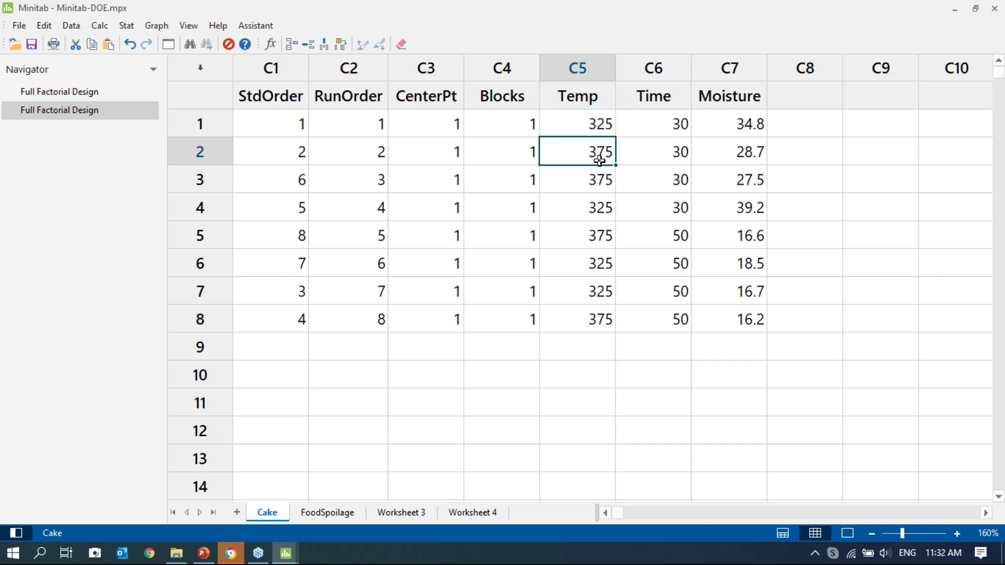
left_click(654, 95)
left_click(655, 124)
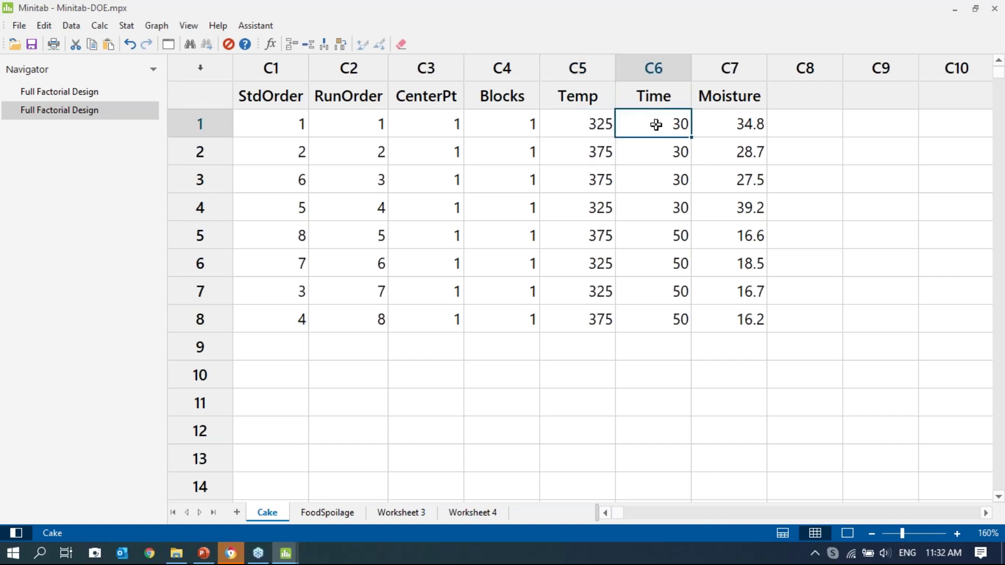
left_click(668, 238)
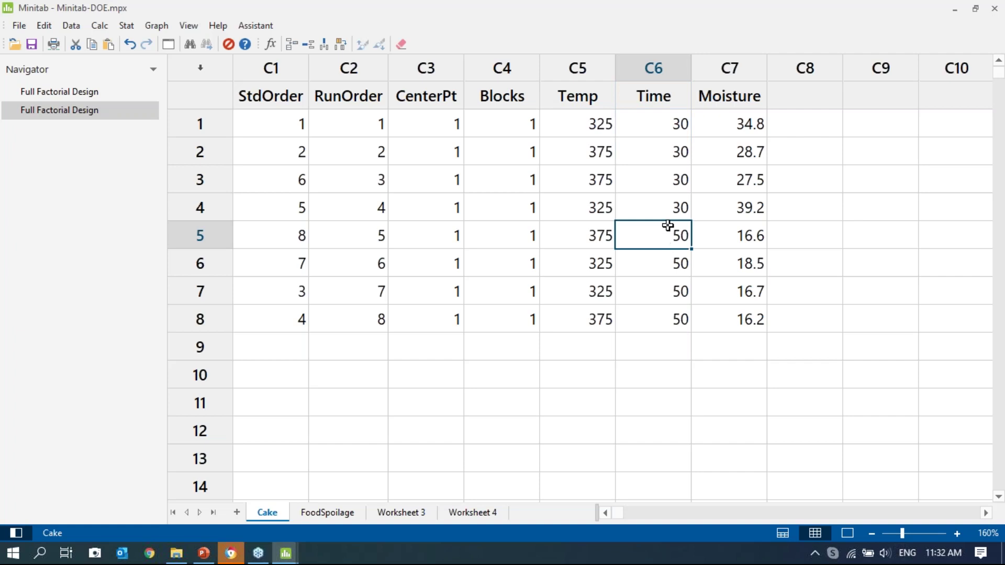
Set up Analyze Factorial Design with Moisture as the response and model terms Temp, Time and AB up through order 2
left_click(127, 25)
mouse_move(169, 98)
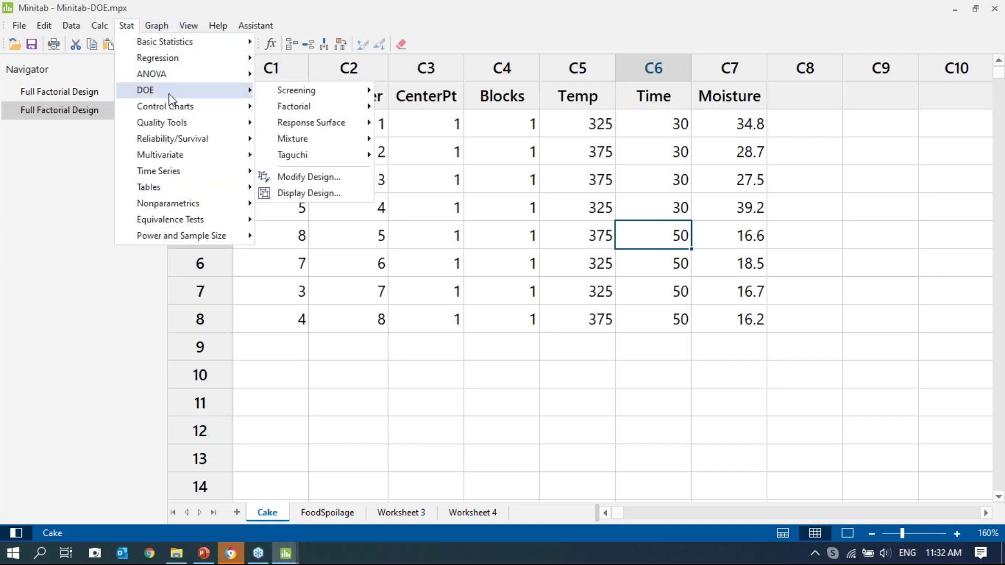
mouse_move(313, 112)
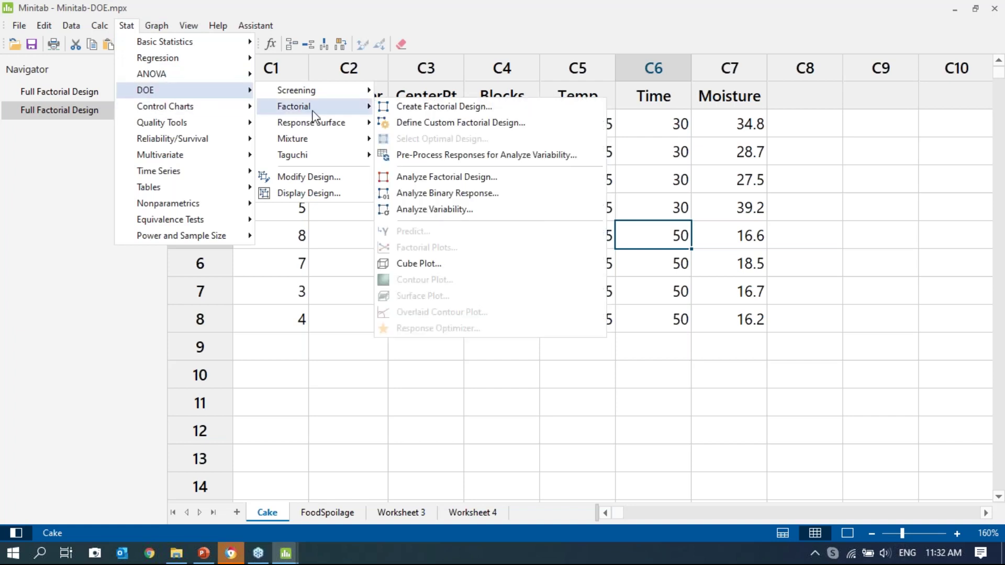
left_click(456, 178)
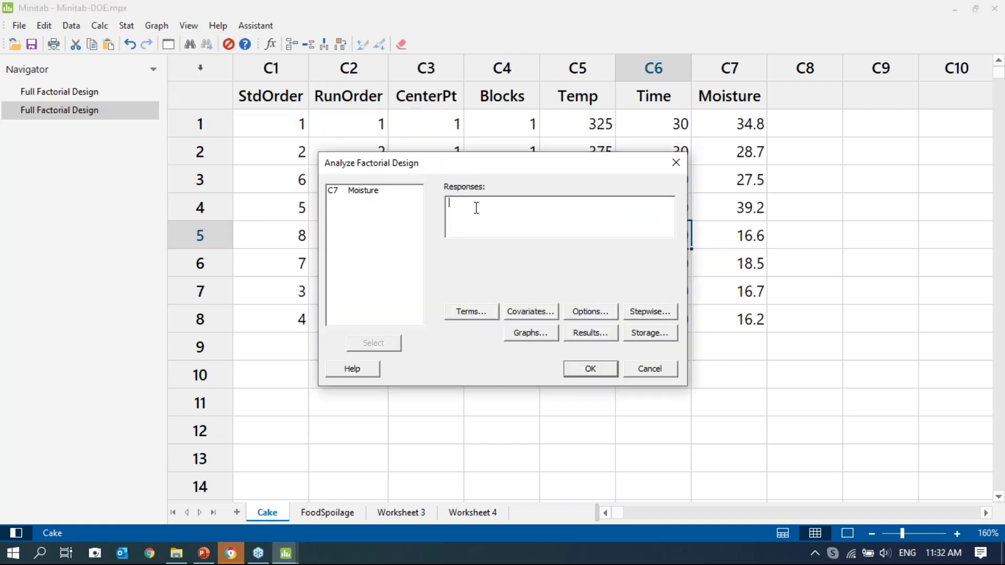
double_click(367, 191)
left_click(475, 313)
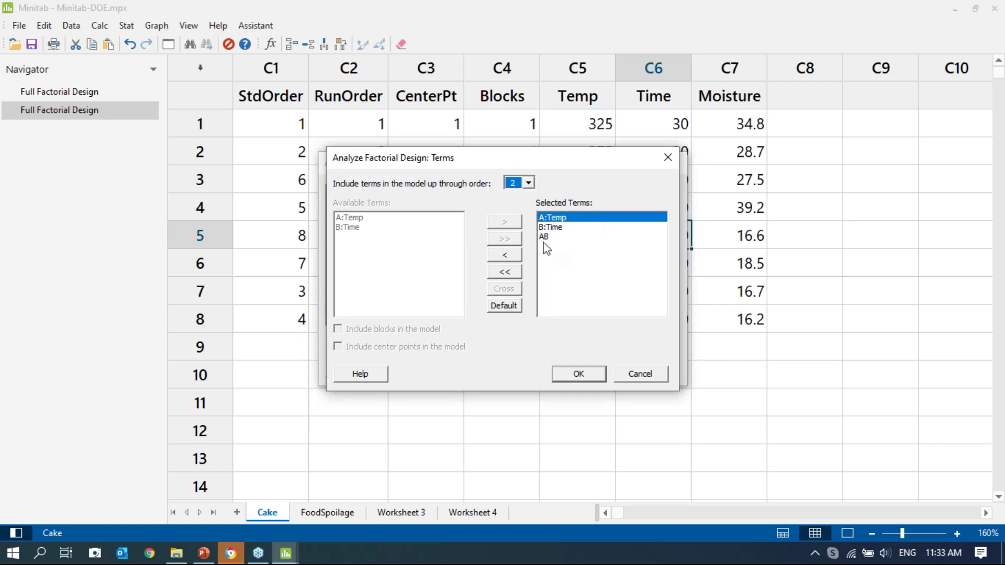
left_click(592, 373)
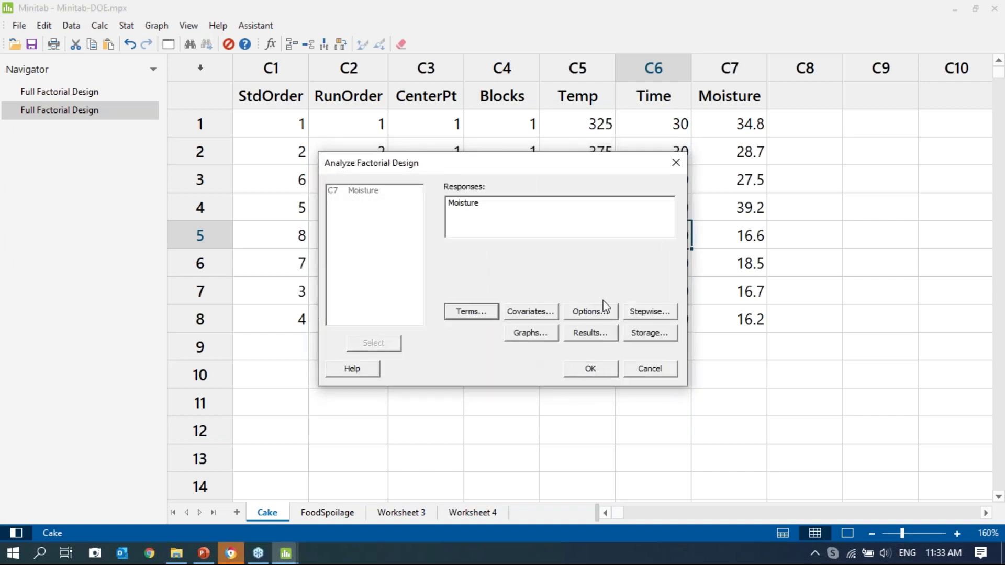
Include the four-in-one residual plots alongside the Pareto effects plot, and run the factorial analysis
left_click(542, 340)
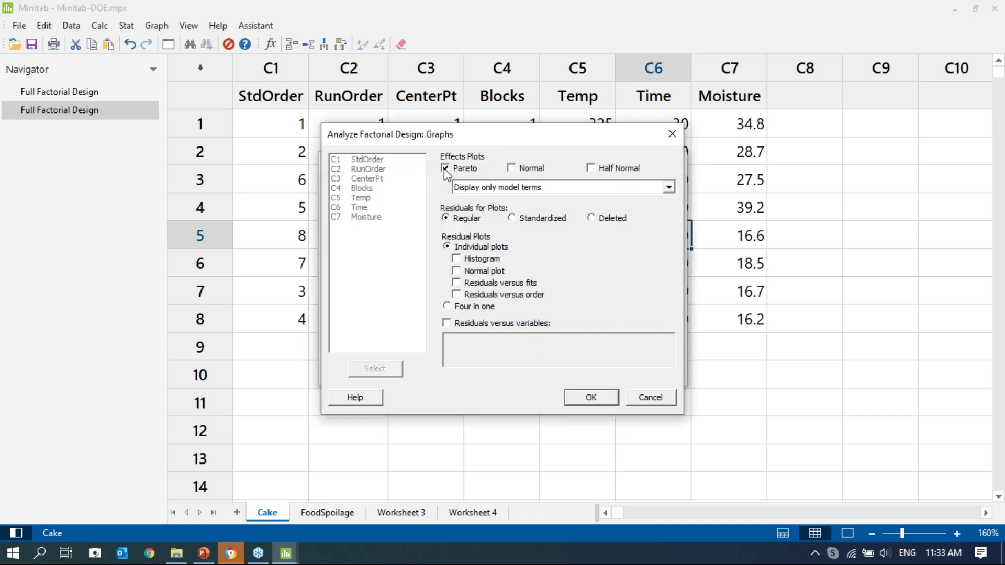
left_click(447, 307)
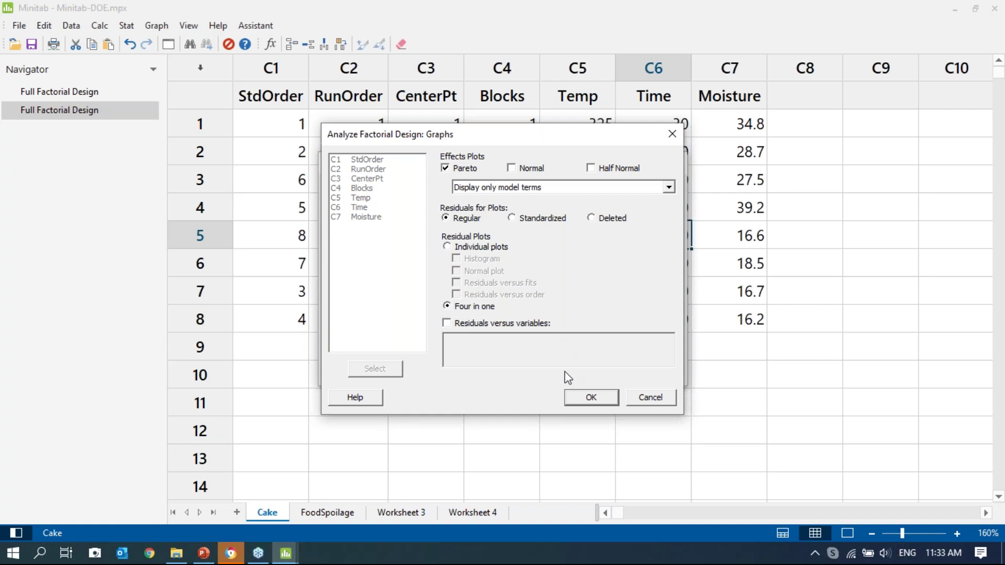
left_click(579, 397)
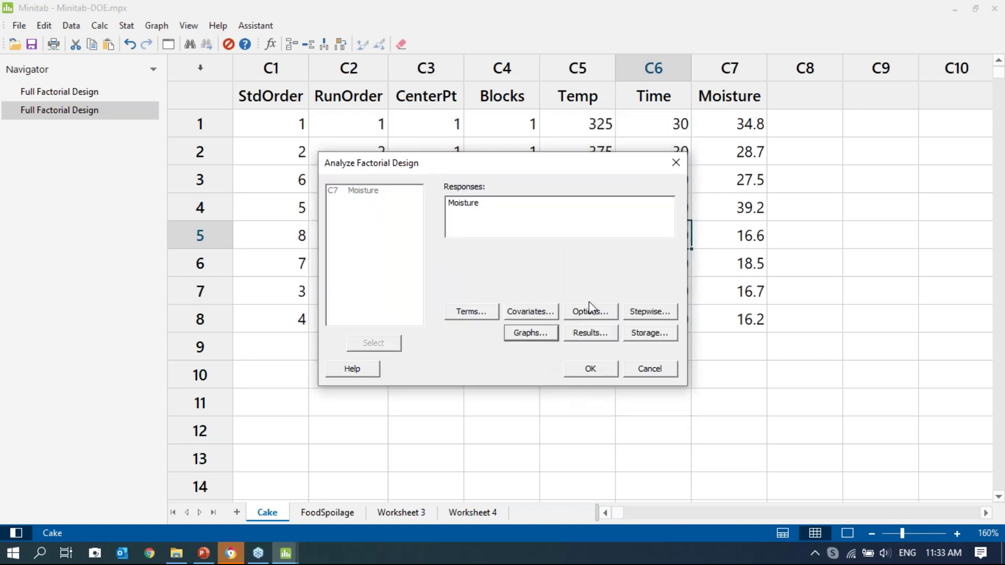
left_click(606, 371)
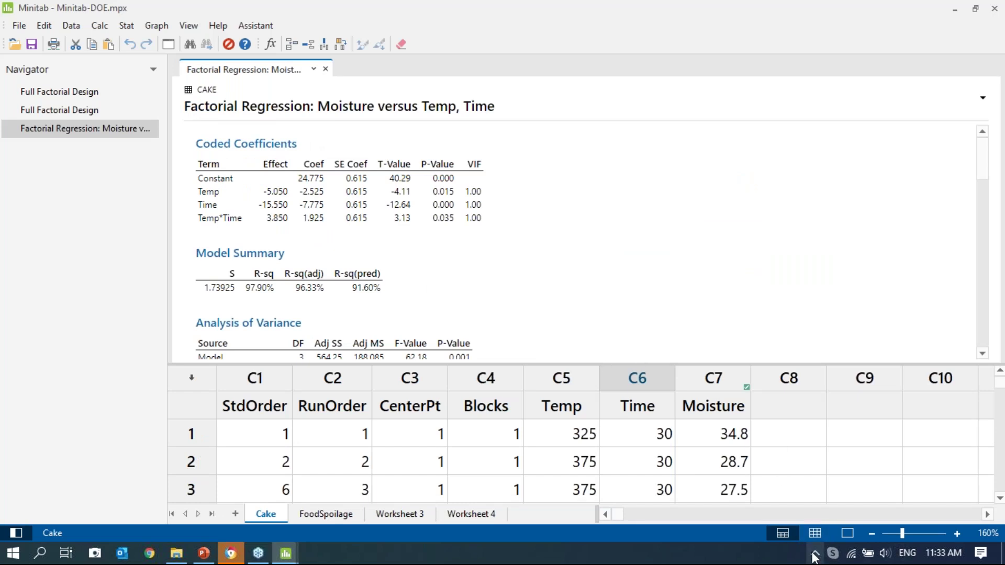
Show the factorial regression output without the worksheet and enlarge it to 130%
left_click(847, 534)
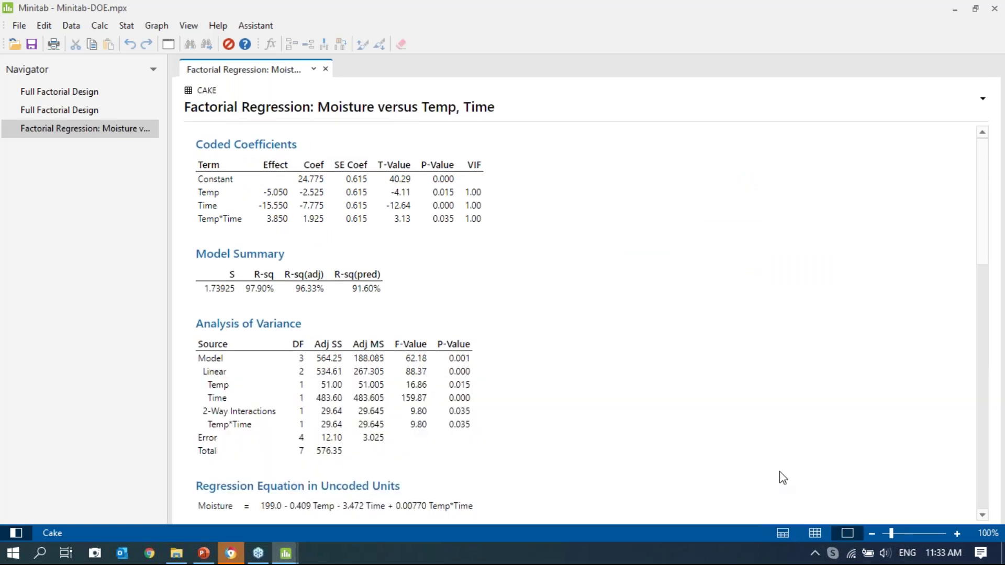
left_click(957, 534)
left_click(957, 534)
left_click(957, 534)
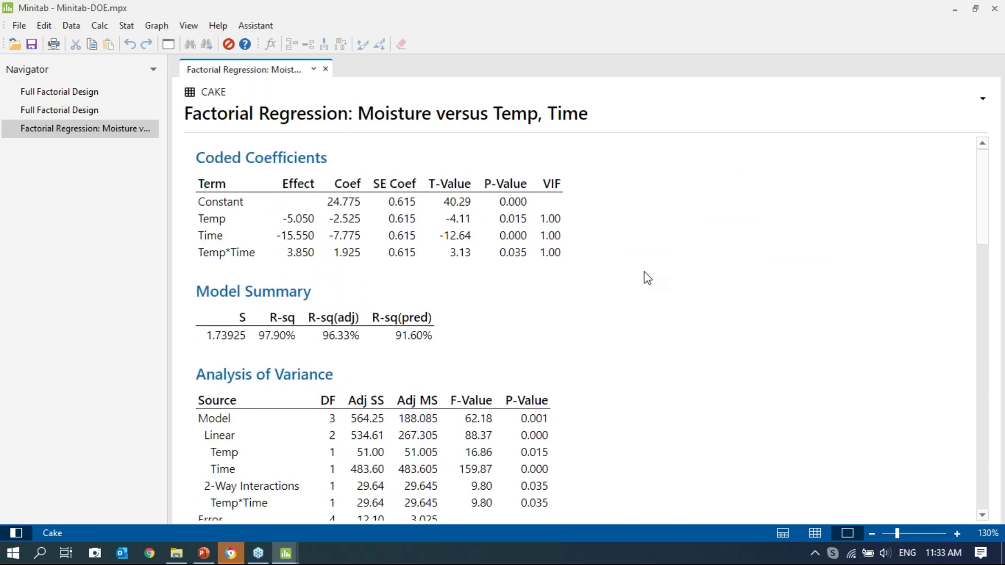
Examine the Pareto Chart of the Standardized Effects, comparing the bars for B, A and AB with the reference line
scroll(648, 278, "down", 10)
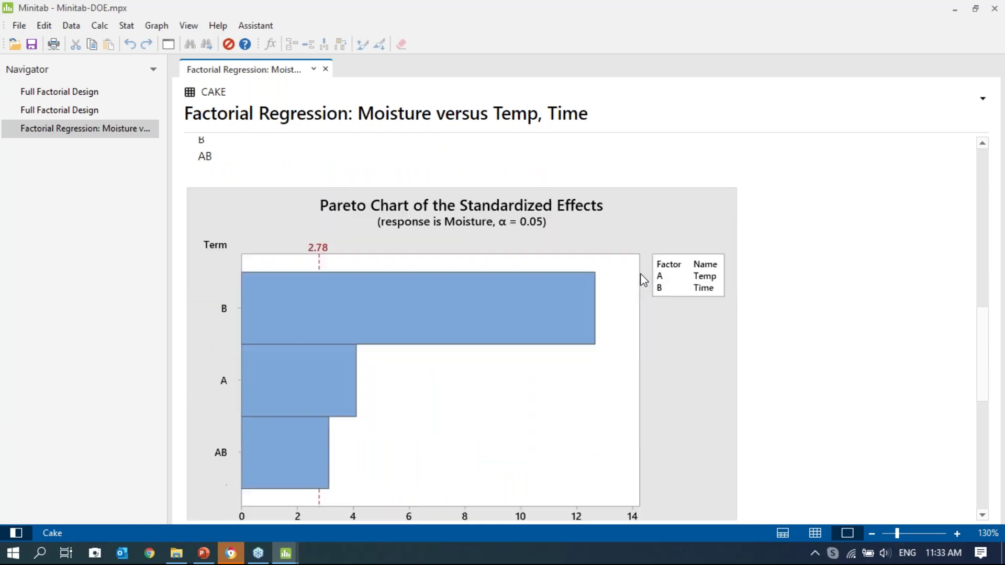
scroll(641, 278, "up", 3)
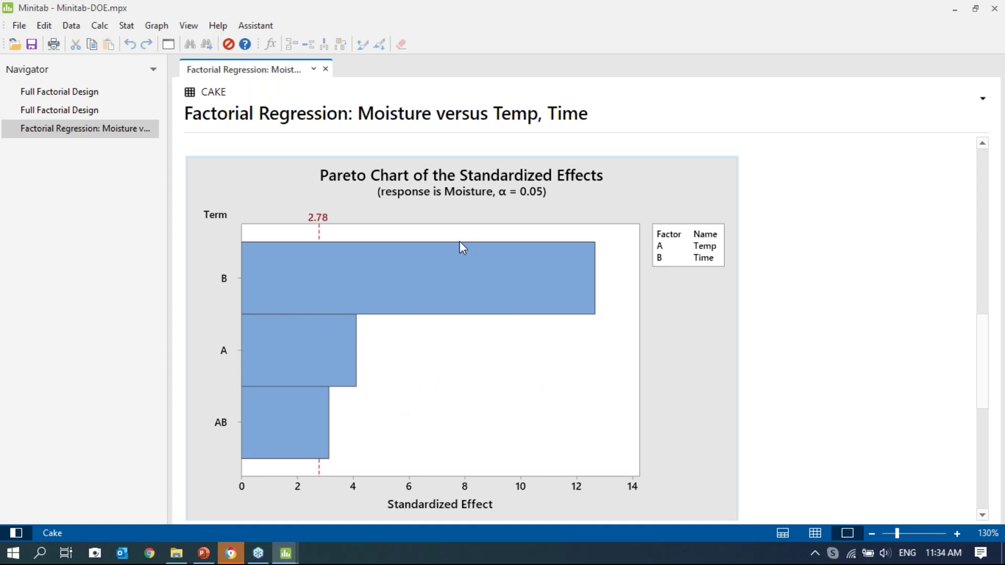
mouse_move(491, 276)
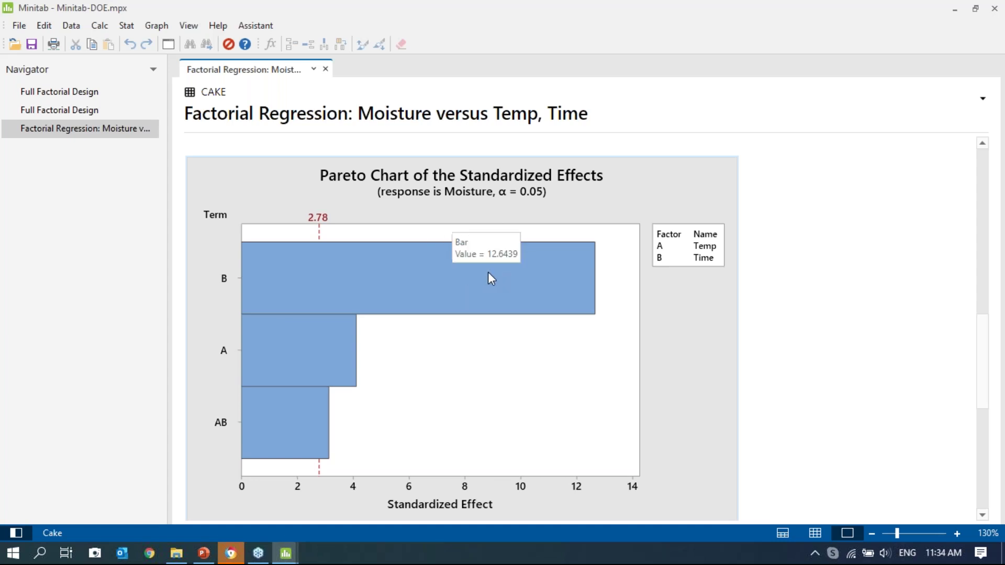
scroll(491, 277, "up", 2)
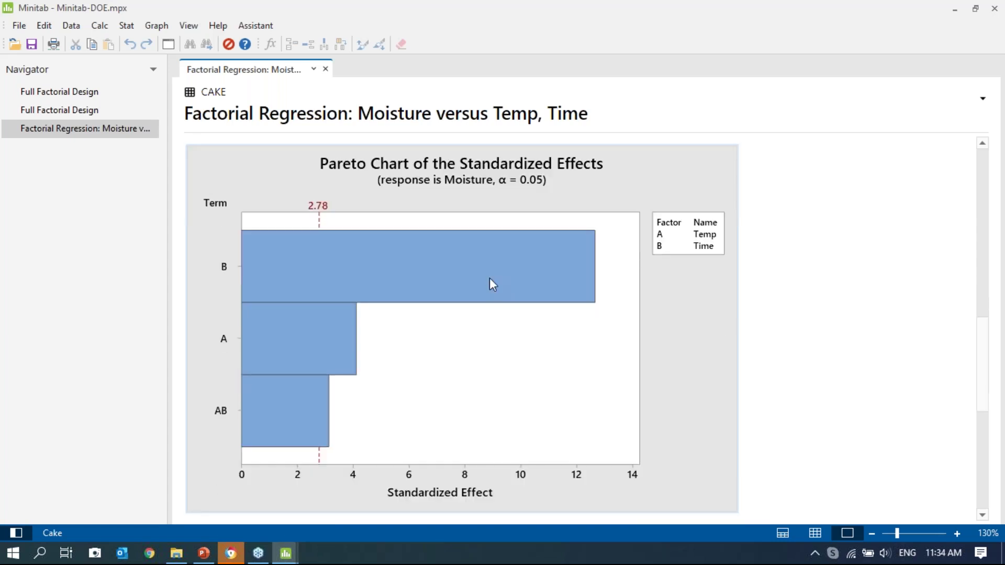
scroll(490, 279, "up", 8)
scroll(489, 278, "down", 8)
scroll(489, 279, "up", 2)
Review the P-values in the Analysis of Variance table and the Coded Coefficients table of the moisture model
scroll(492, 269, "up", 12)
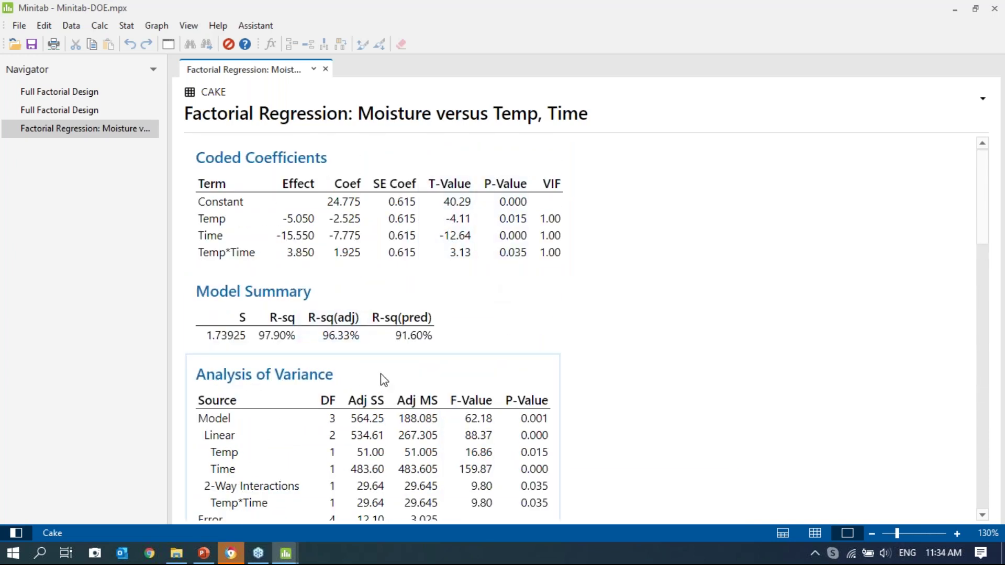
scroll(381, 374, "down", 4)
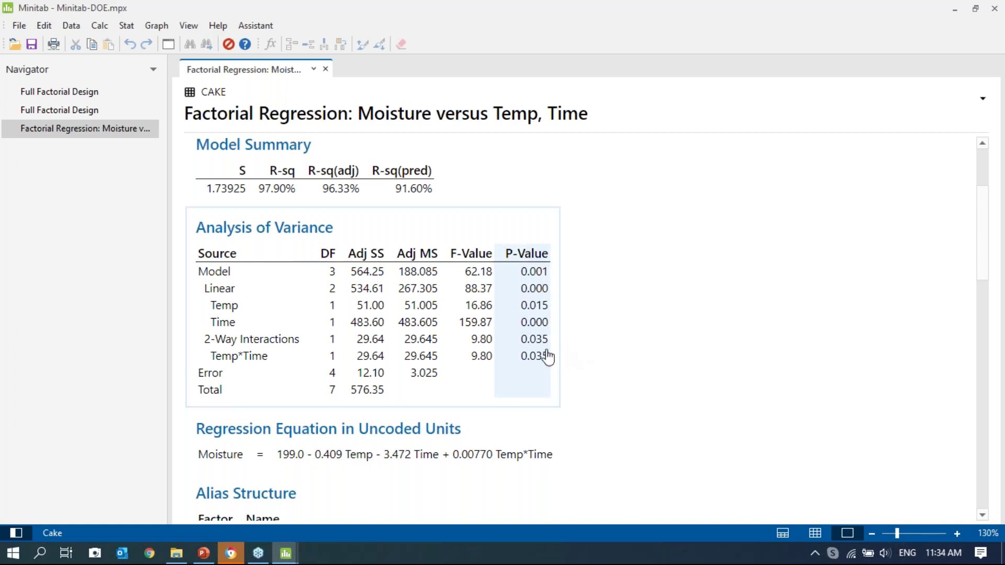
scroll(509, 287, "up", 3)
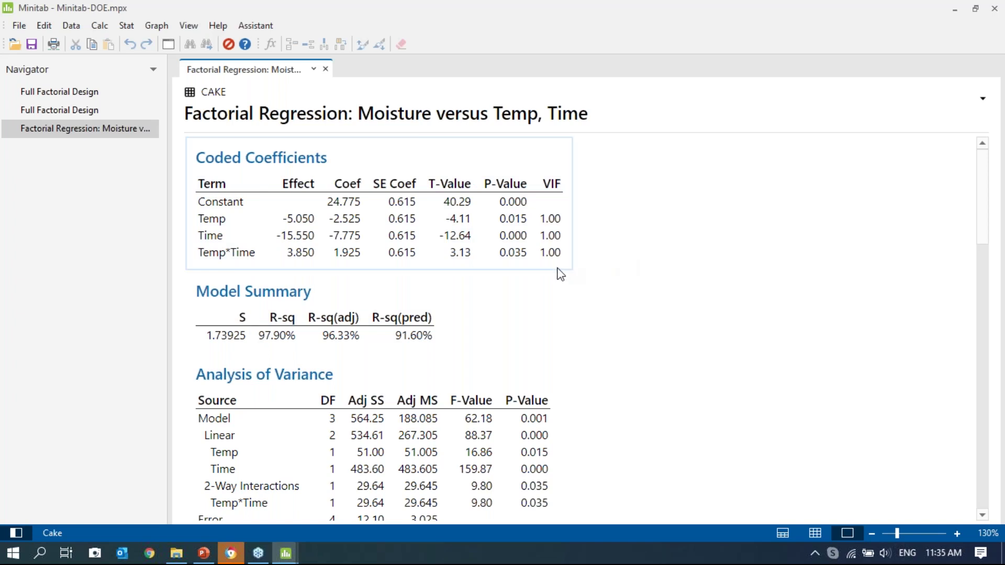
Examine the Residual Plots for Moisture and relate them to the regression equation, ANOVA and model summary tables
scroll(557, 271, "down", 10)
scroll(550, 271, "down", 10)
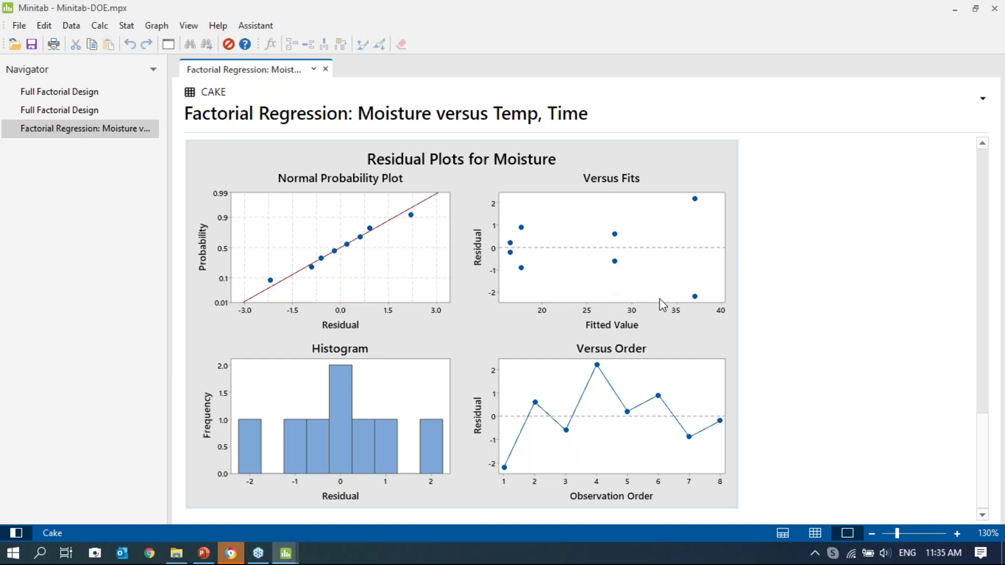
scroll(600, 289, "up", 10)
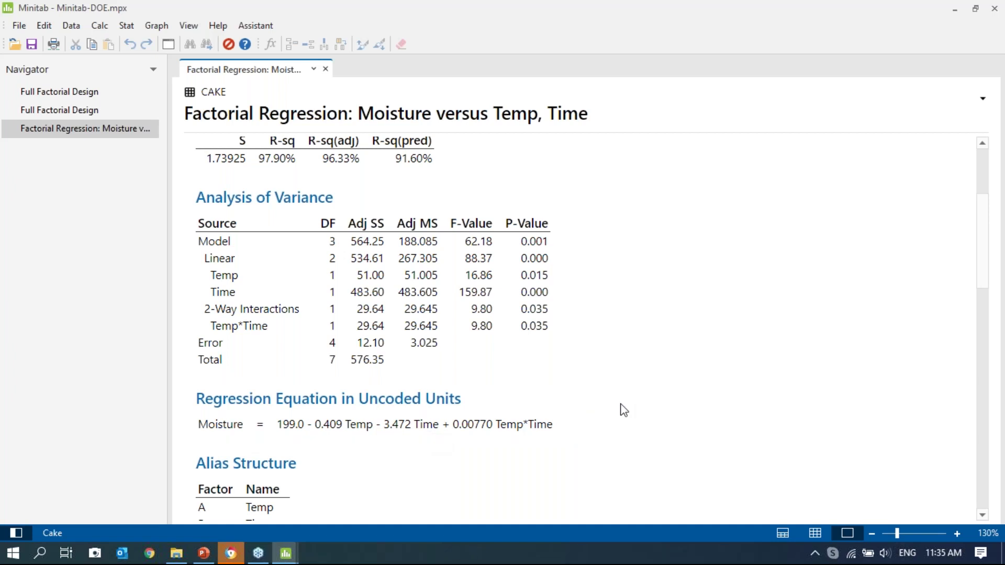
scroll(623, 408, "down", 10)
scroll(624, 413, "down", 2)
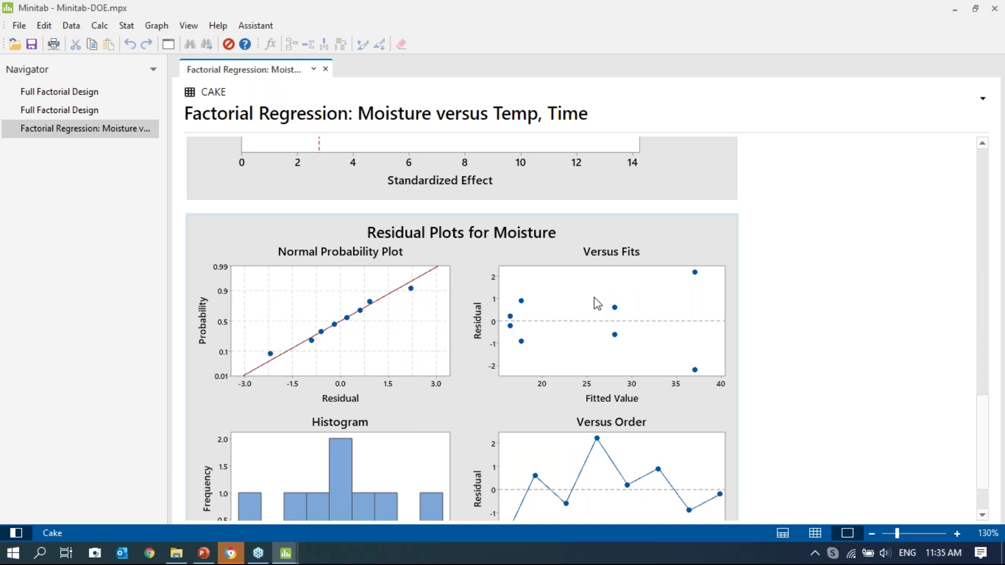
scroll(595, 298, "up", 12)
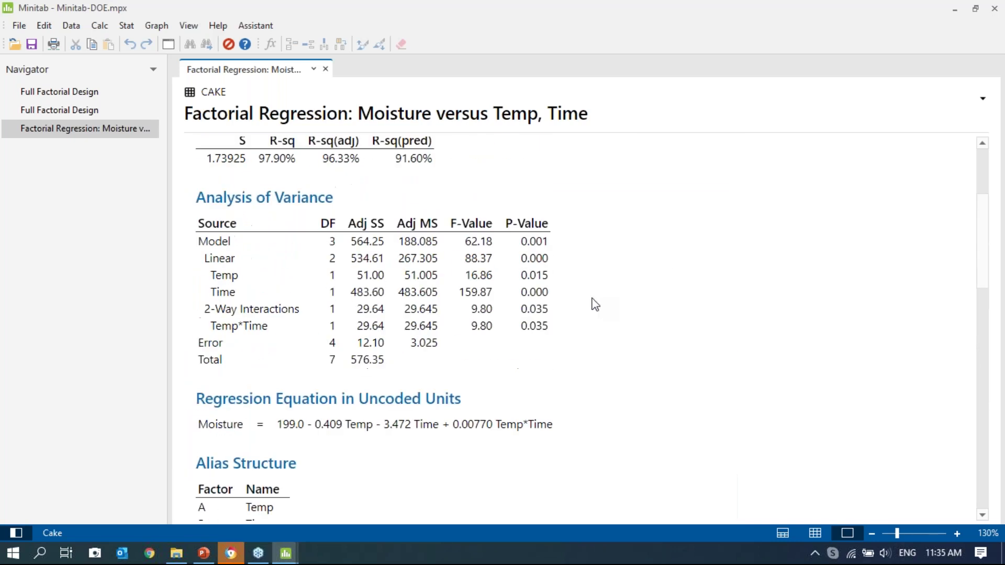
scroll(593, 305, "up", 3)
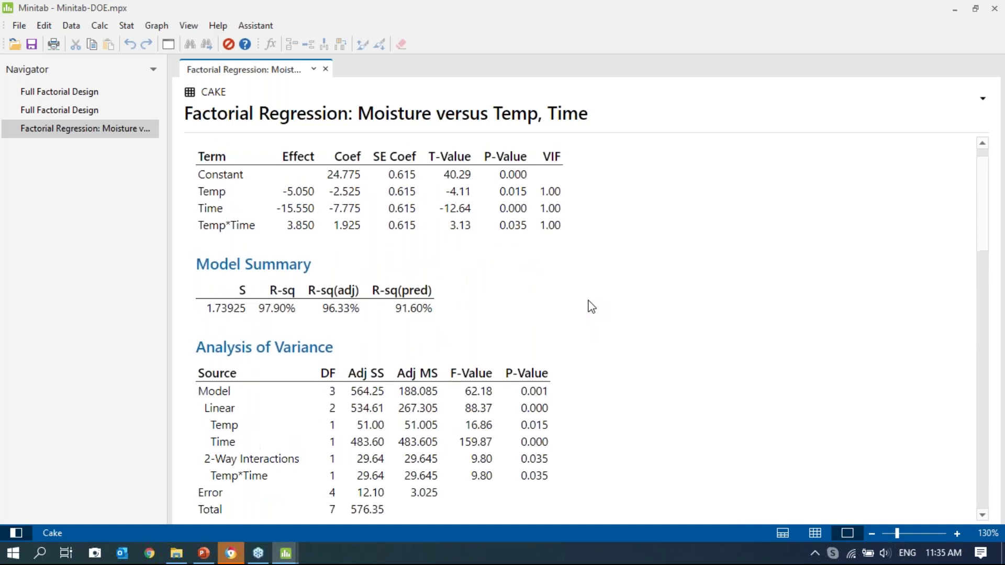
scroll(591, 306, "up", 1)
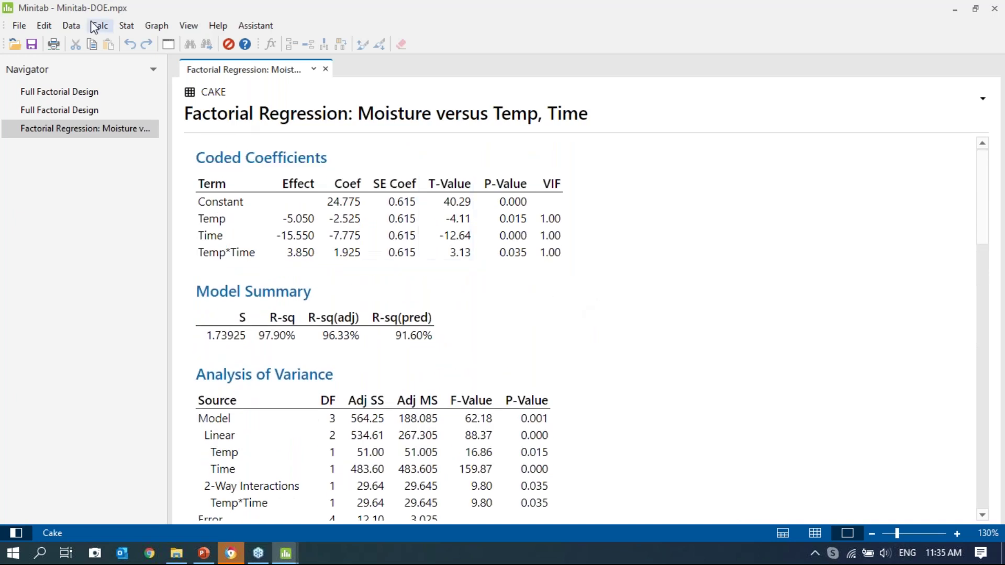
Rerun the factorial design analysis of Moisture using the Stepwise term selection method, keeping alpha to enter and remove at 0.15
left_click(125, 29)
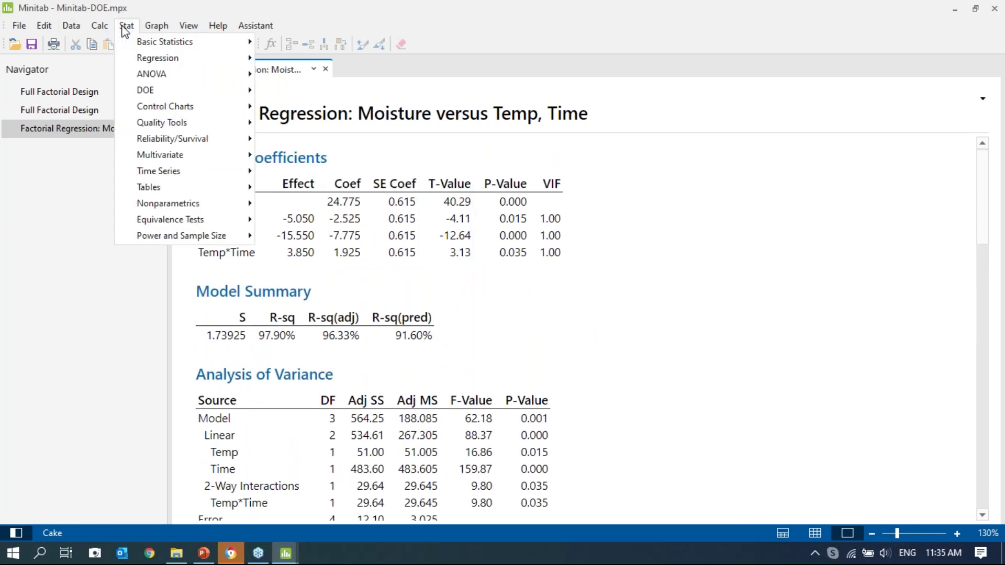
mouse_move(163, 94)
mouse_move(367, 109)
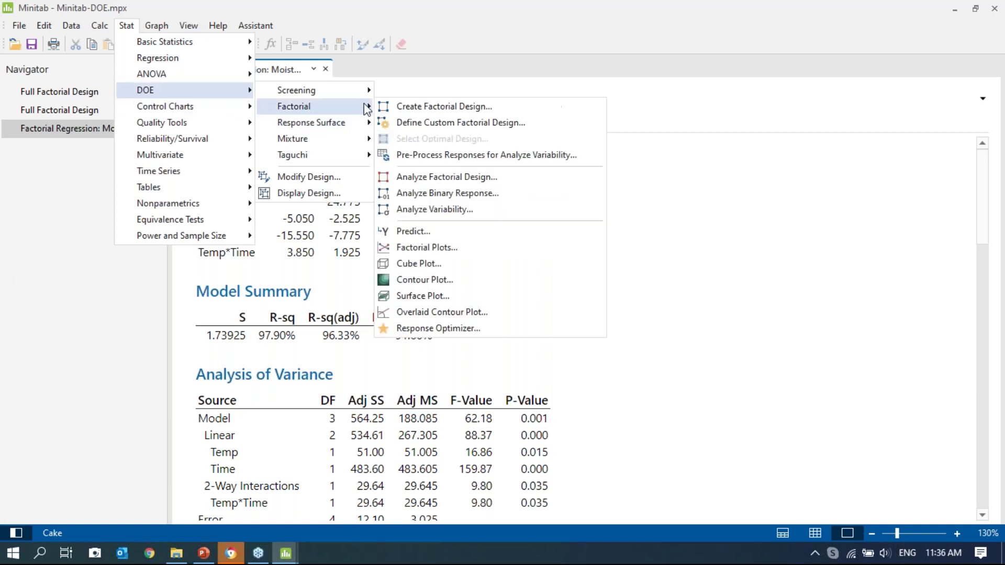
left_click(474, 178)
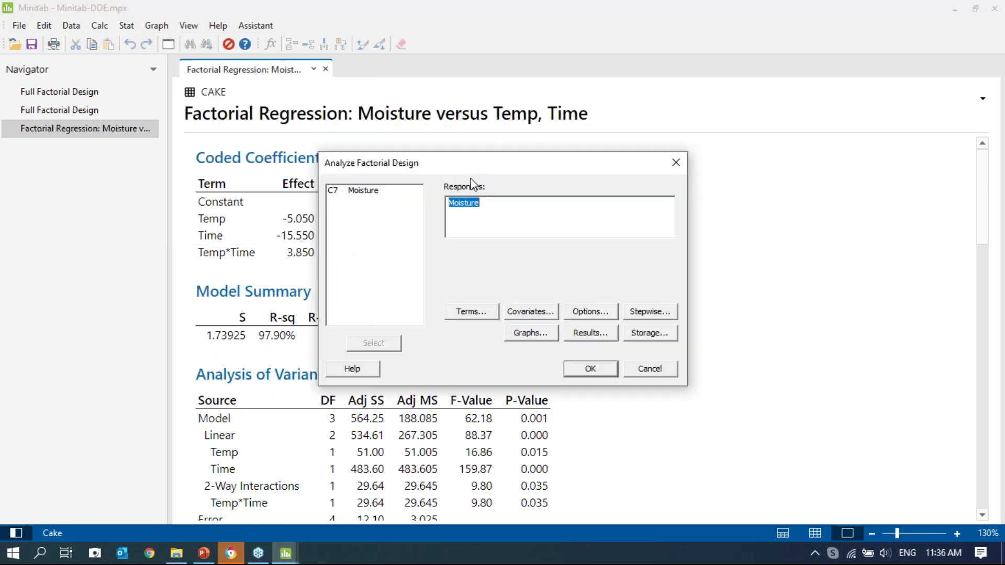
left_click(649, 312)
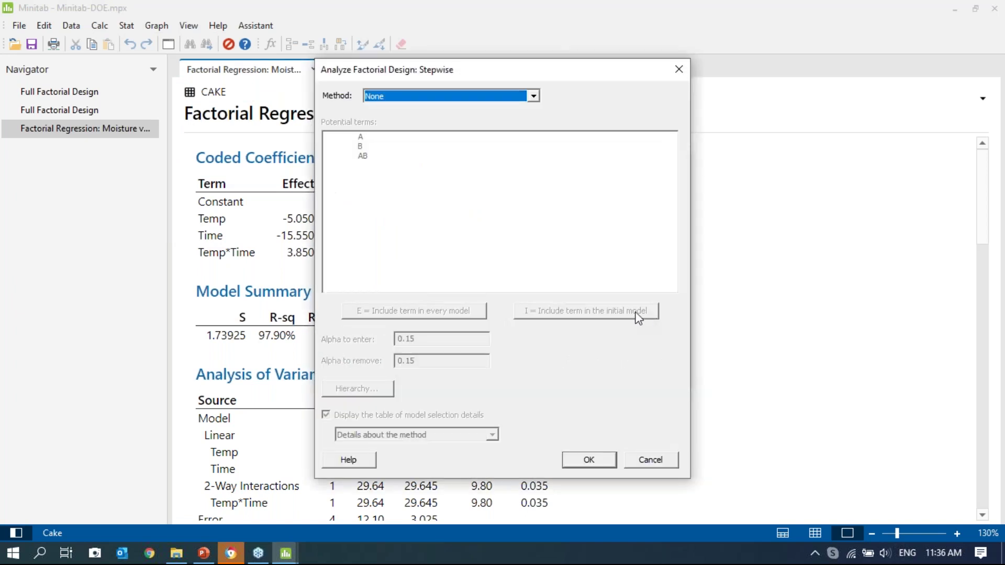
left_click(534, 96)
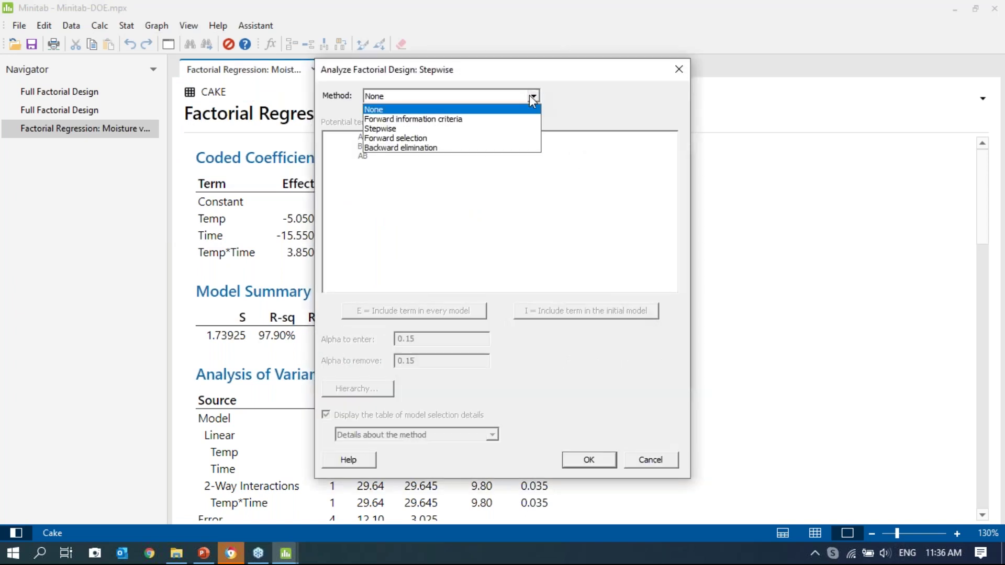
left_click(491, 129)
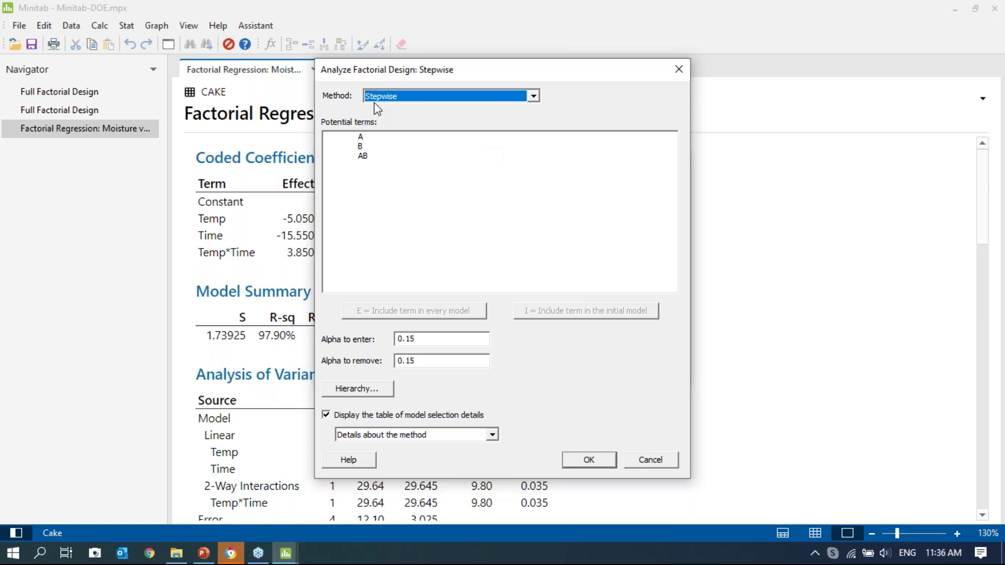
left_click(589, 462)
left_click(573, 373)
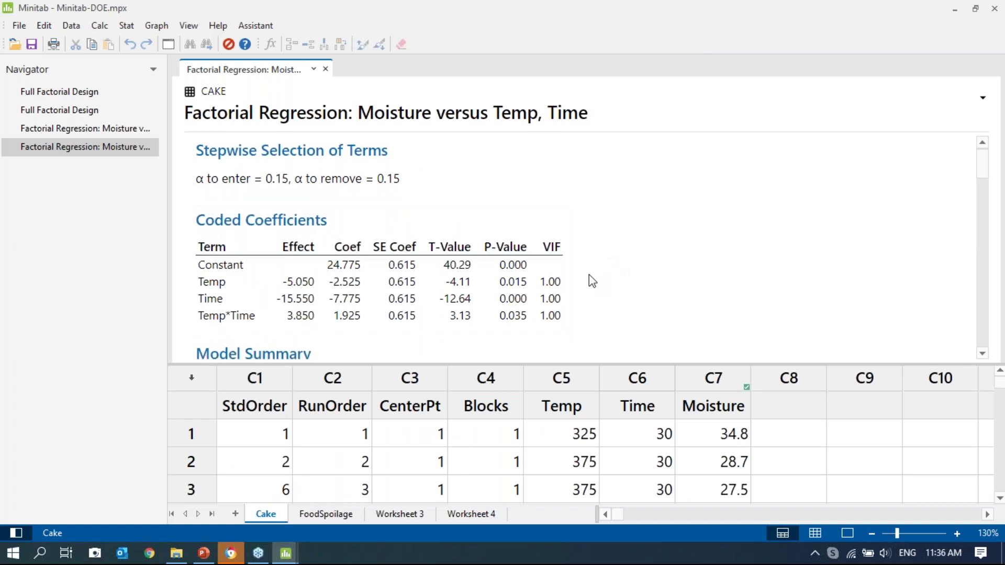
Review the stepwise regression output, from the model summary and Analysis of Variance to the residual plots and regression equation
scroll(589, 274, "down", 3)
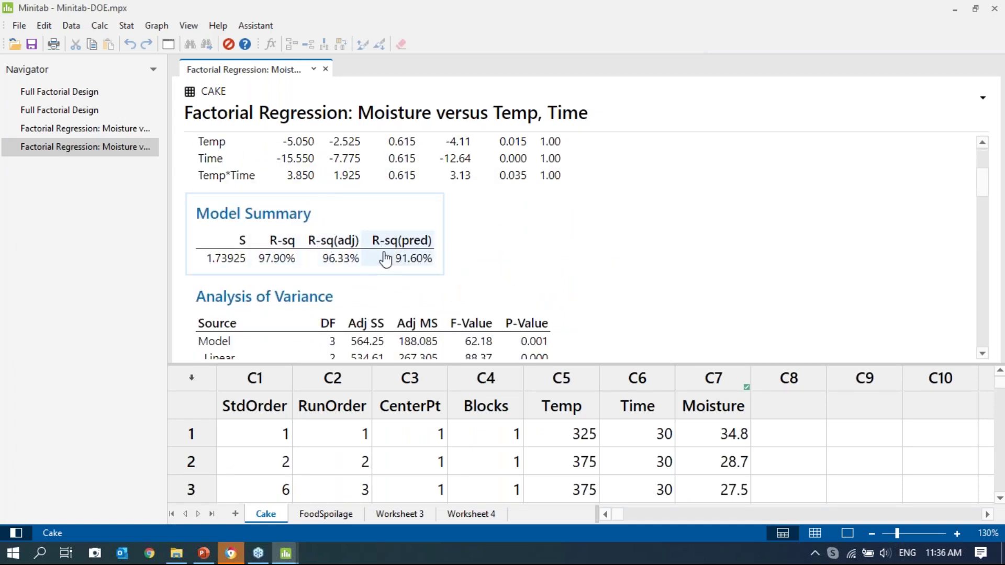
scroll(407, 252, "down", 10)
scroll(460, 250, "down", 3)
scroll(460, 249, "up", 3)
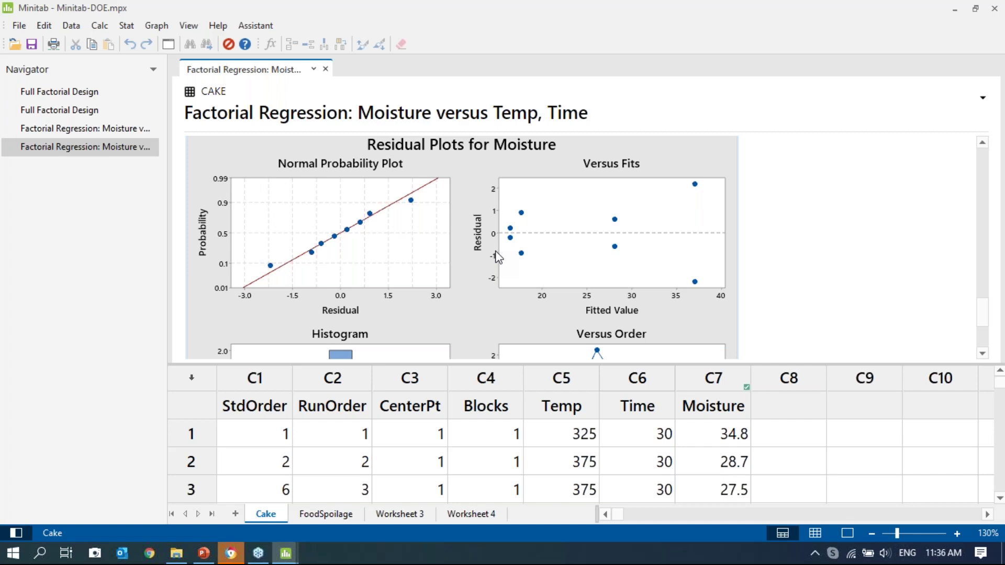
scroll(497, 256, "down", 10)
scroll(497, 256, "up", 3)
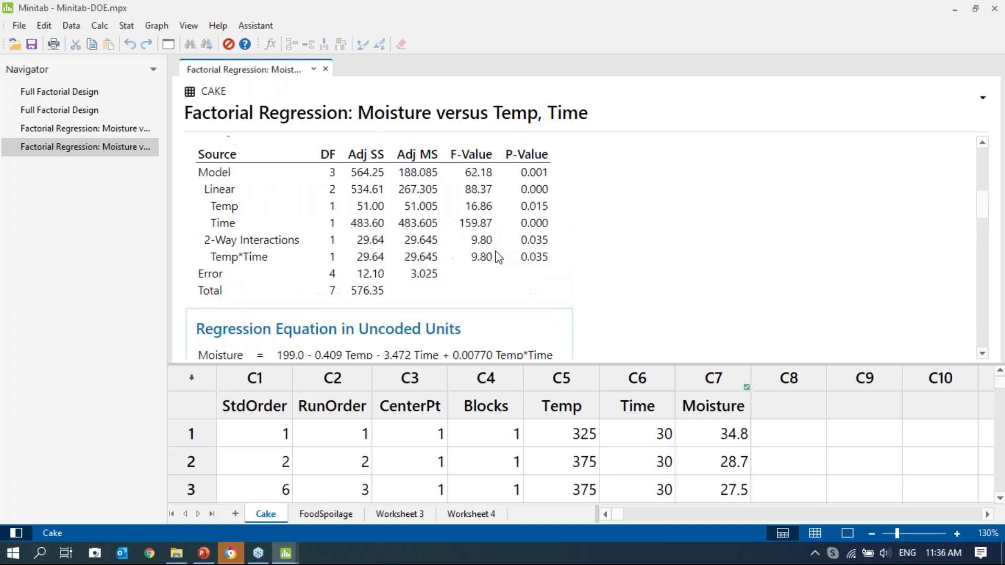
scroll(498, 256, "down", 3)
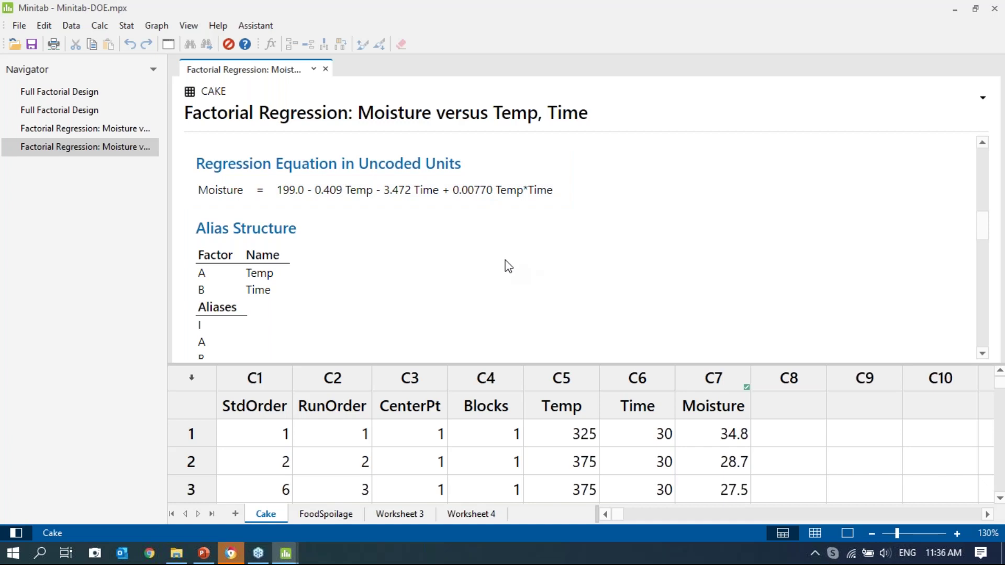
Reopen the factorial design analysis and inspect the available stepwise selection methods, including Backward elimination, without changing the Stepwise setting
left_click(126, 27)
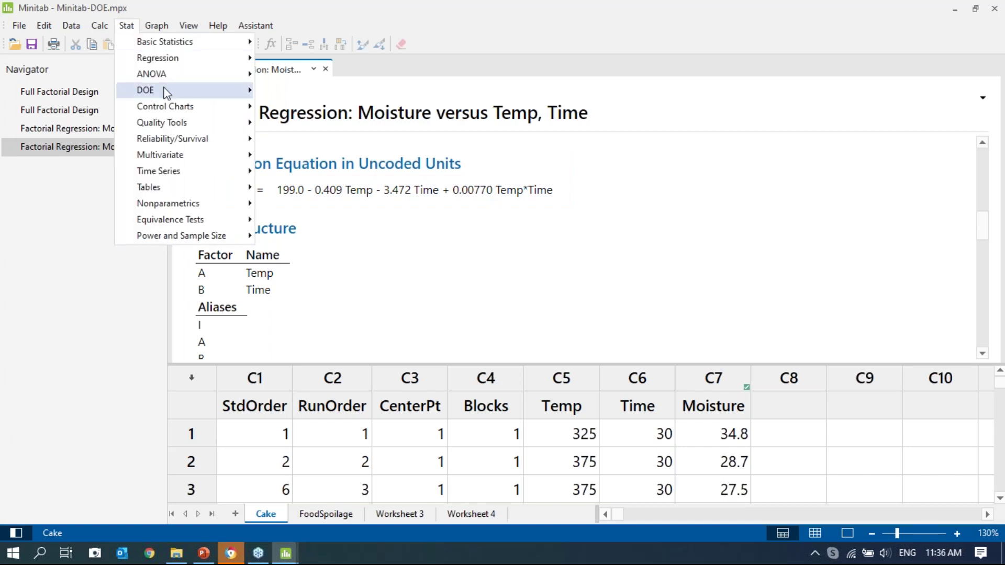
mouse_move(173, 97)
mouse_move(335, 111)
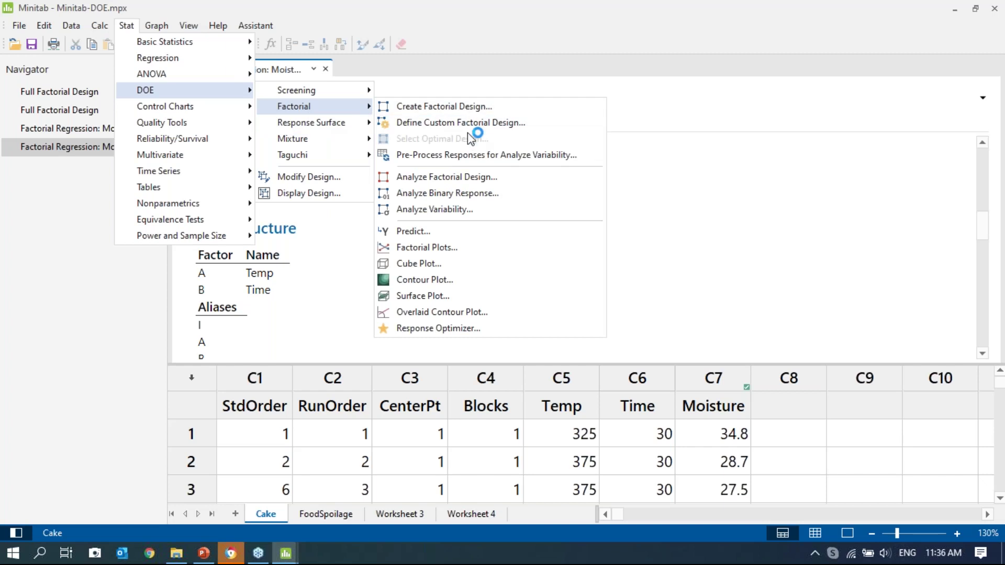
left_click(479, 177)
left_click(657, 311)
left_click(534, 97)
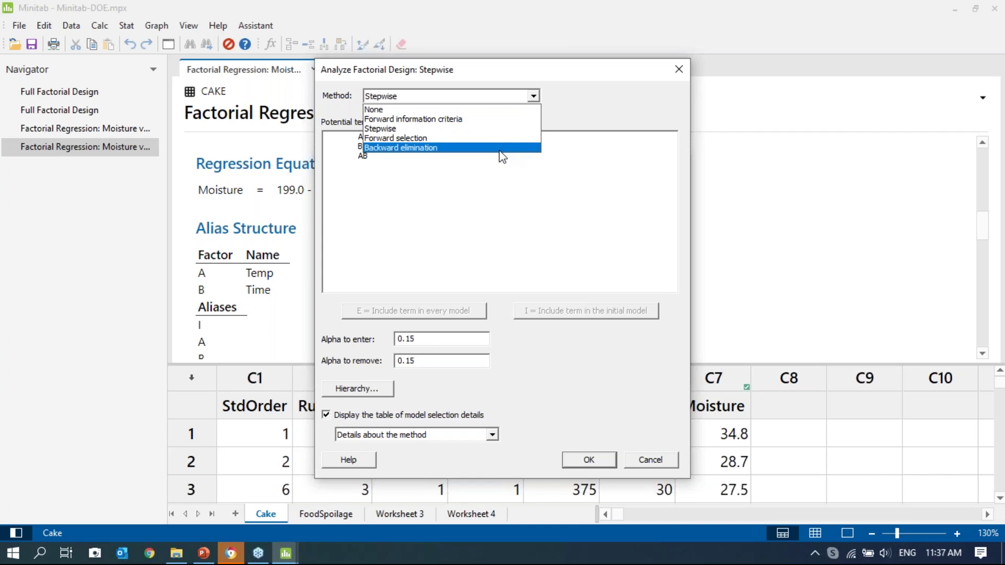
left_click(489, 224)
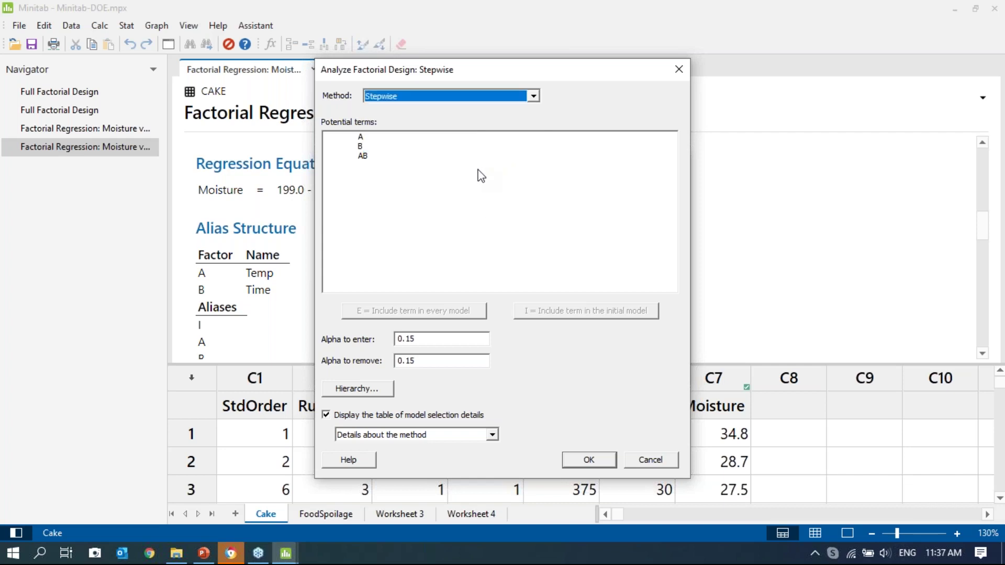
left_click(649, 460)
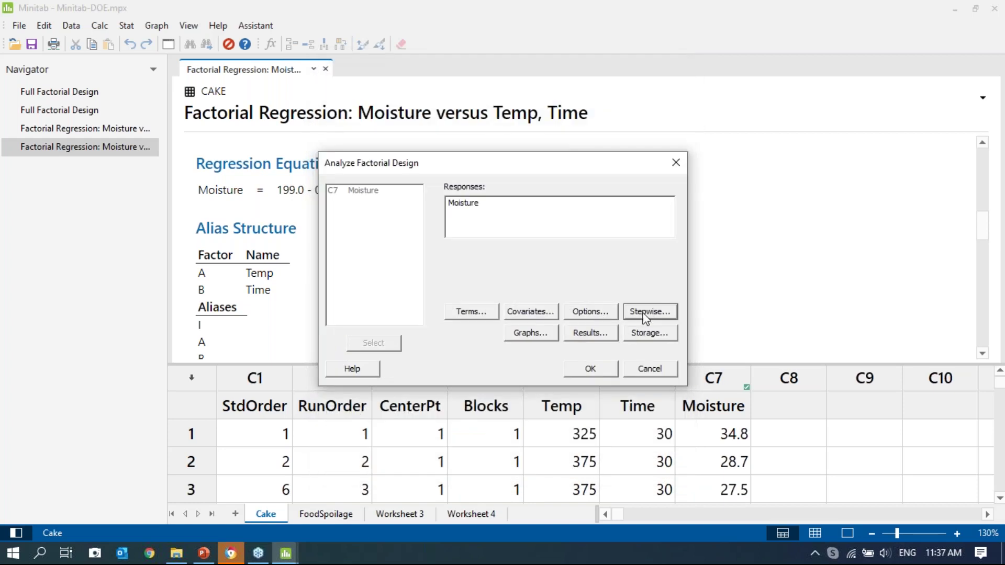
Check the term order choices and selected terms for the moisture model, and close the analysis settings without running it
left_click(481, 313)
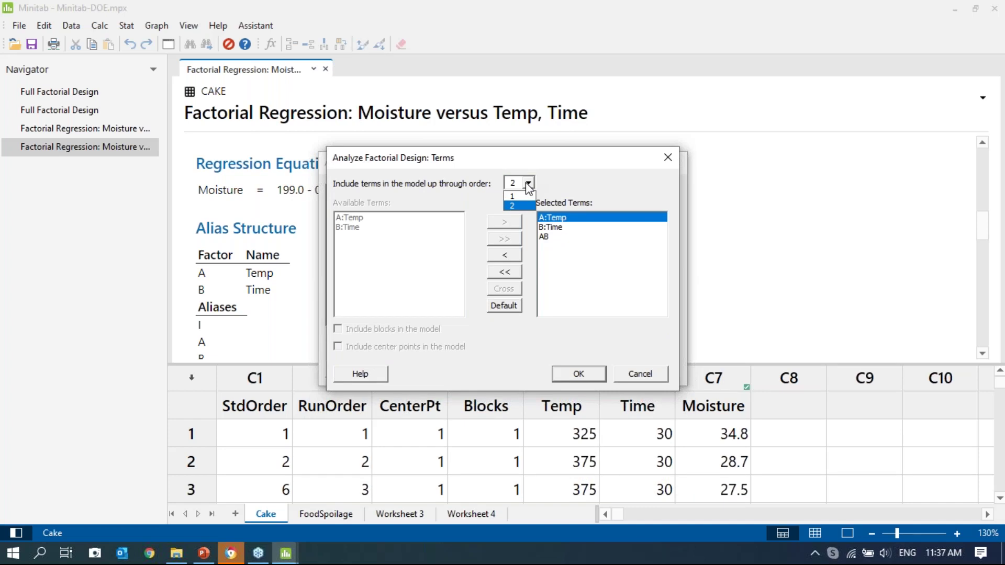
left_click(652, 375)
left_click(644, 377)
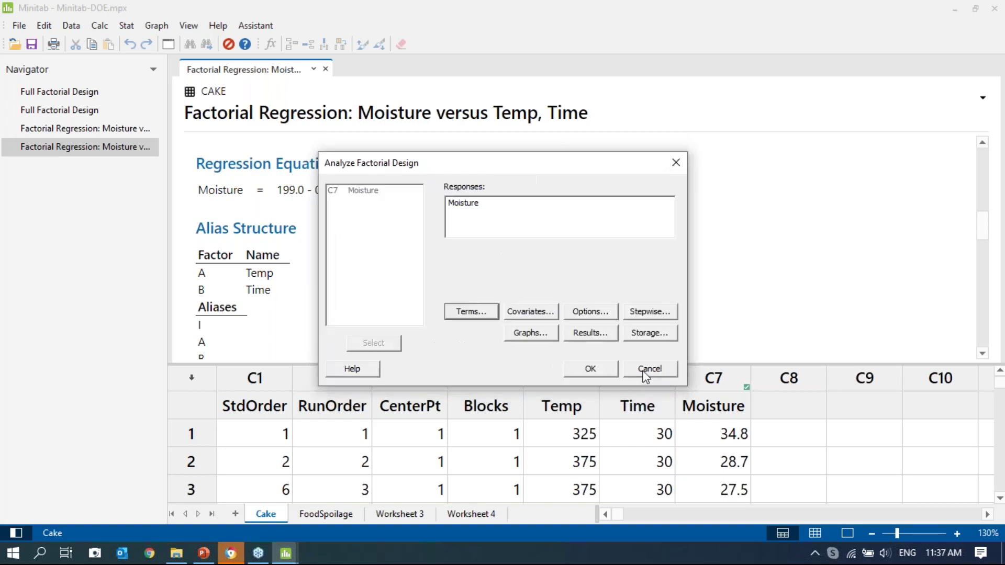
left_click(645, 369)
Examine the Pareto Chart of the Standardized Effects in the stepwise regression output
scroll(631, 243, "up", 5)
scroll(632, 241, "up", 2)
scroll(632, 241, "down", 10)
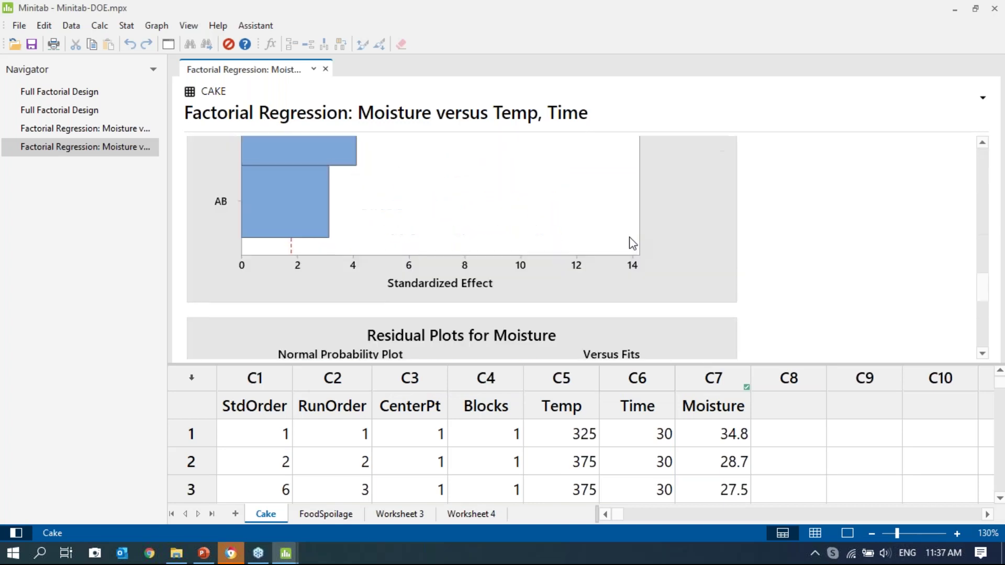
scroll(634, 239, "up", 2)
scroll(634, 239, "up", 2)
scroll(634, 238, "down", 1)
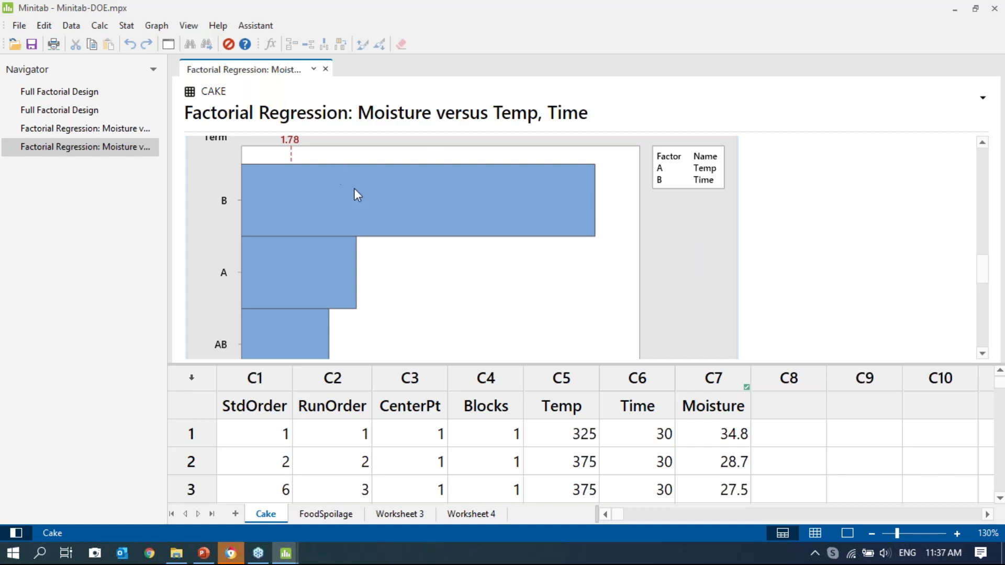
Create factorial plots for the Moisture response with Temp and Time, displaying only model terms
left_click(126, 25)
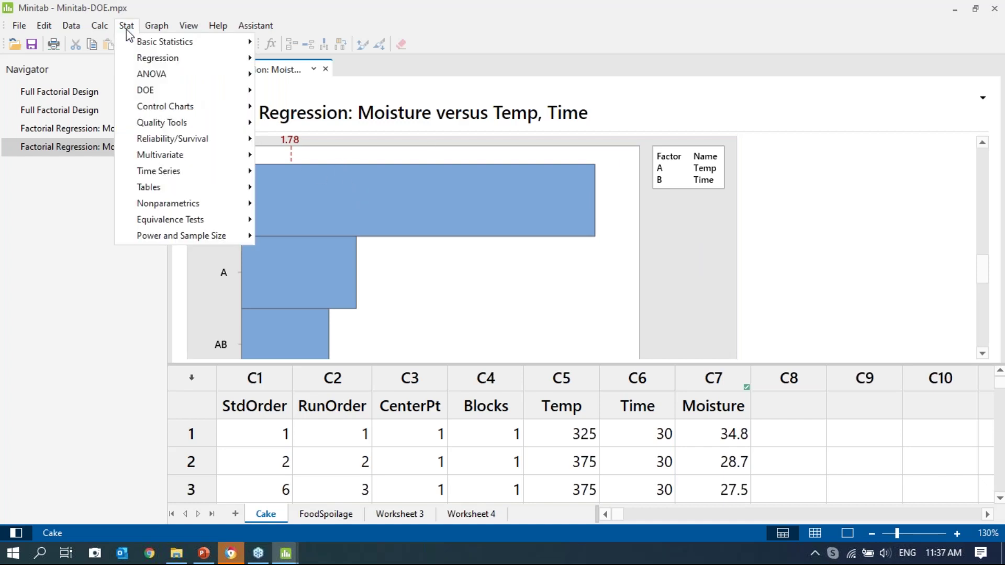
mouse_move(193, 94)
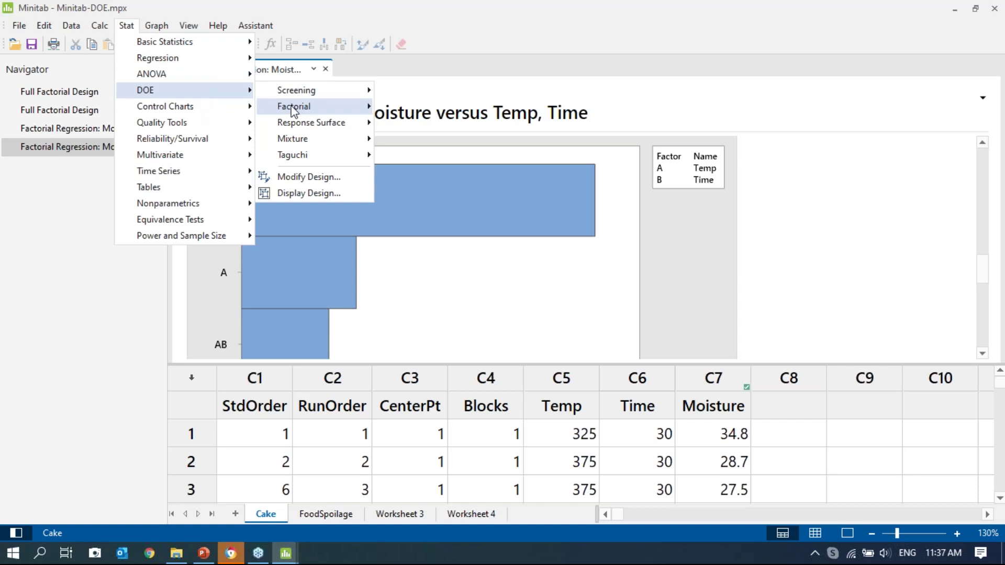
mouse_move(297, 109)
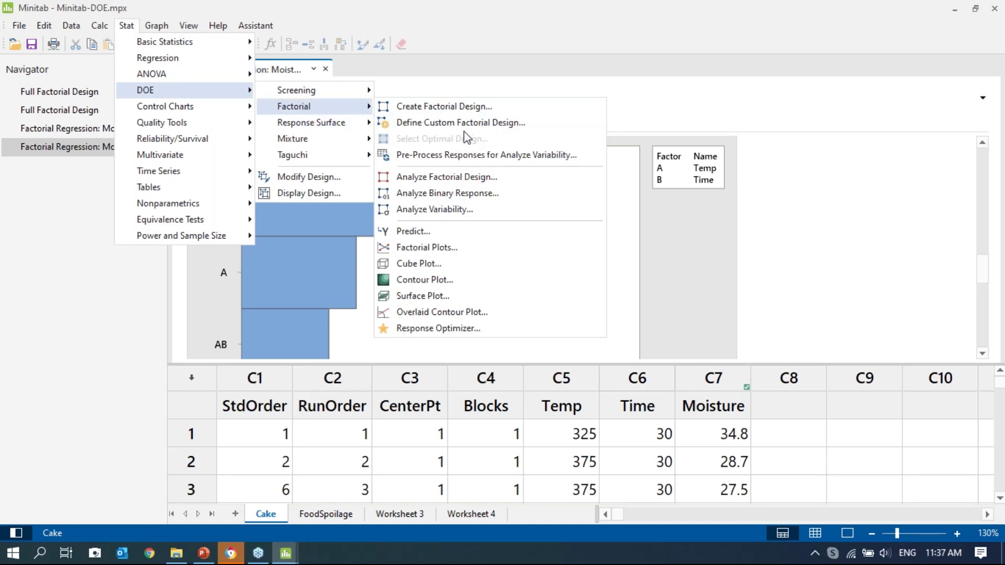
left_click(479, 252)
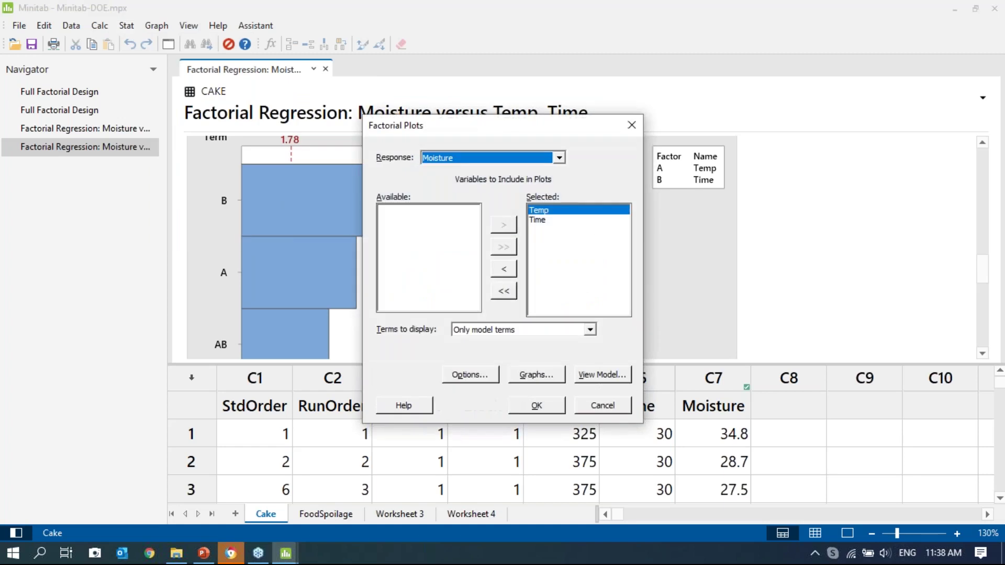
left_click(560, 222)
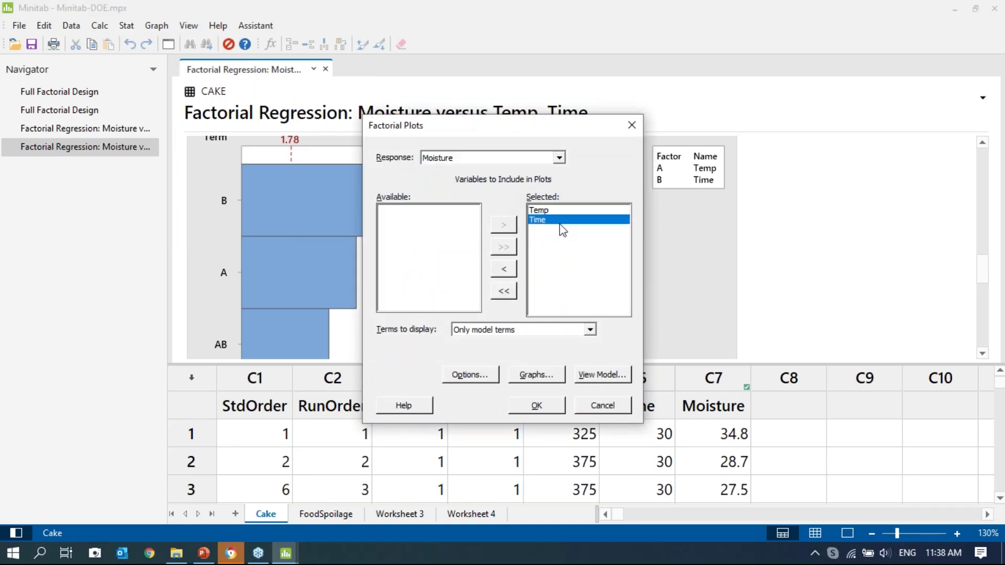
left_click(534, 406)
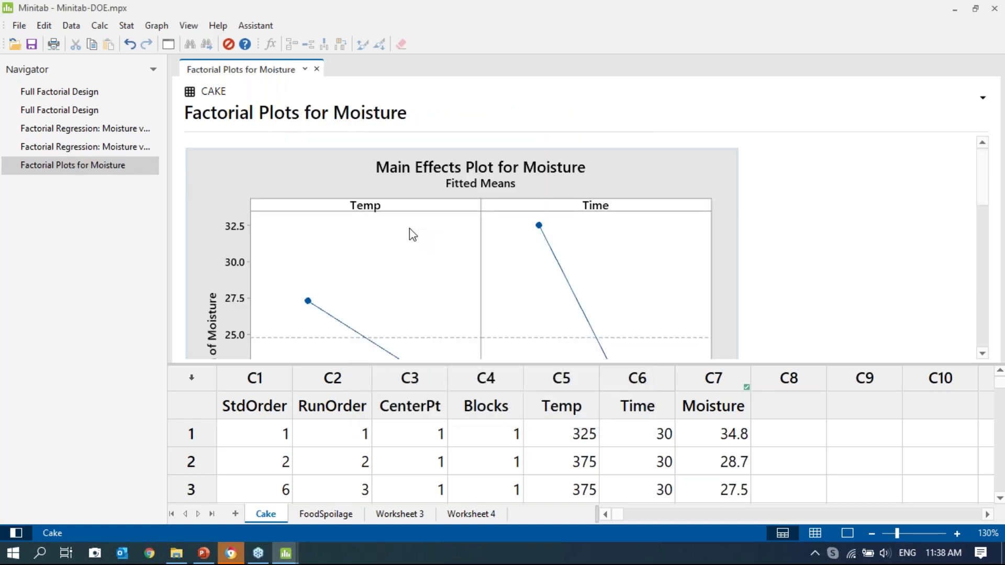
Show the factorial plots without the worksheet and examine the Main Effects Plot and the Temp*Time Interaction Plot for Moisture
scroll(407, 234, "down", 3)
scroll(407, 235, "up", 1)
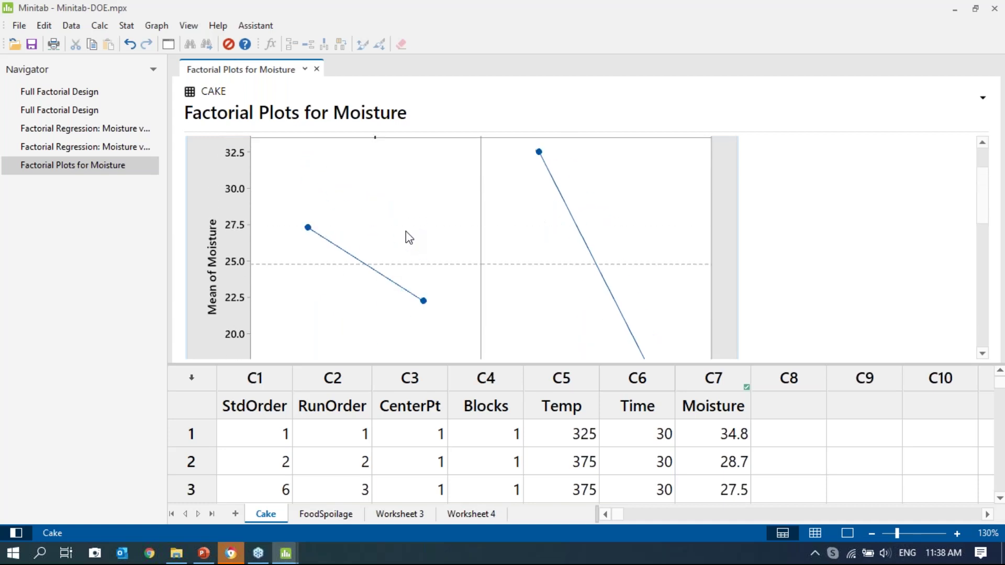
left_click(847, 533)
scroll(719, 356, "up", 2)
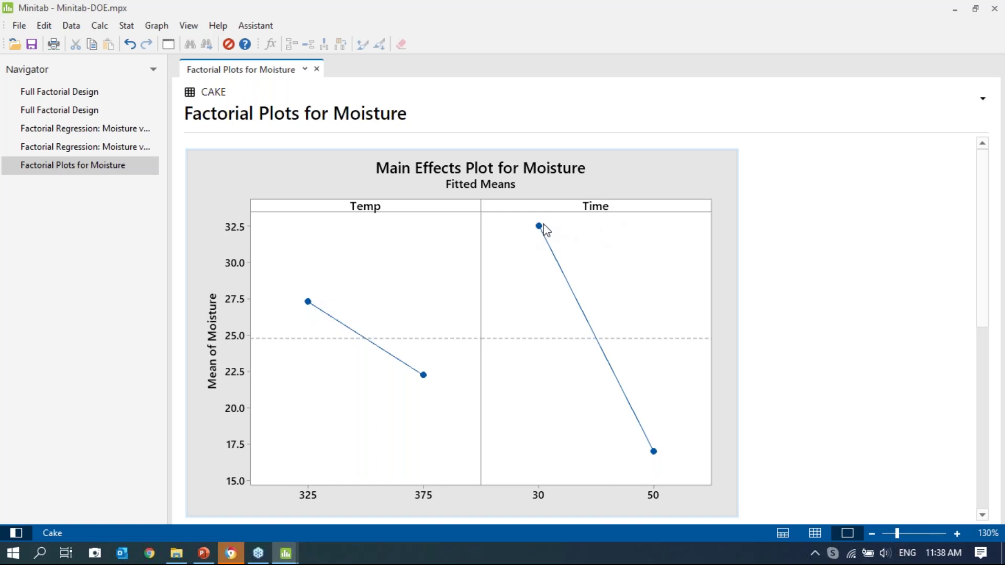
mouse_move(539, 229)
scroll(466, 296, "down", 5)
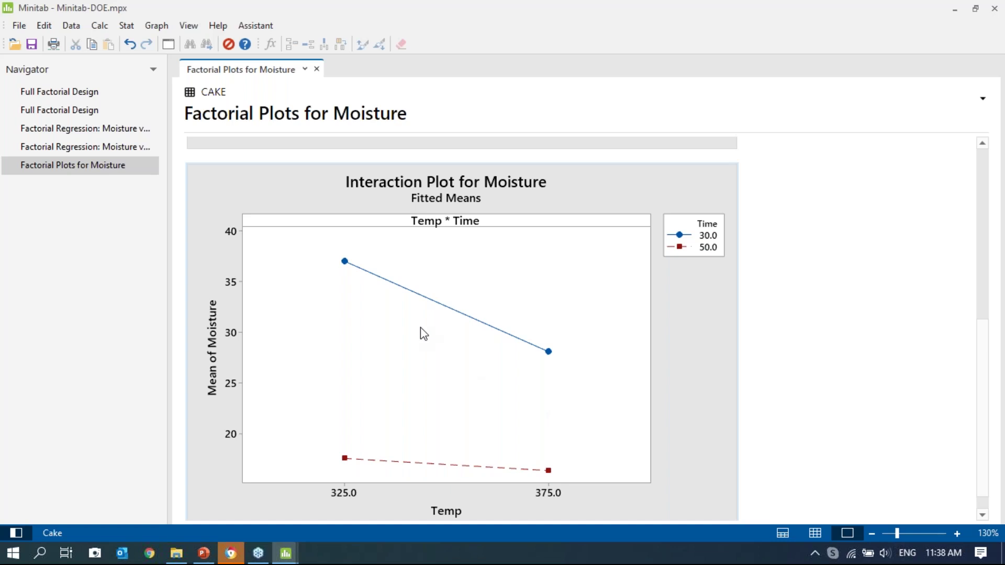
Compare the stepwise regression's Pareto chart with the interaction and main effects plots for Moisture
double_click(83, 147)
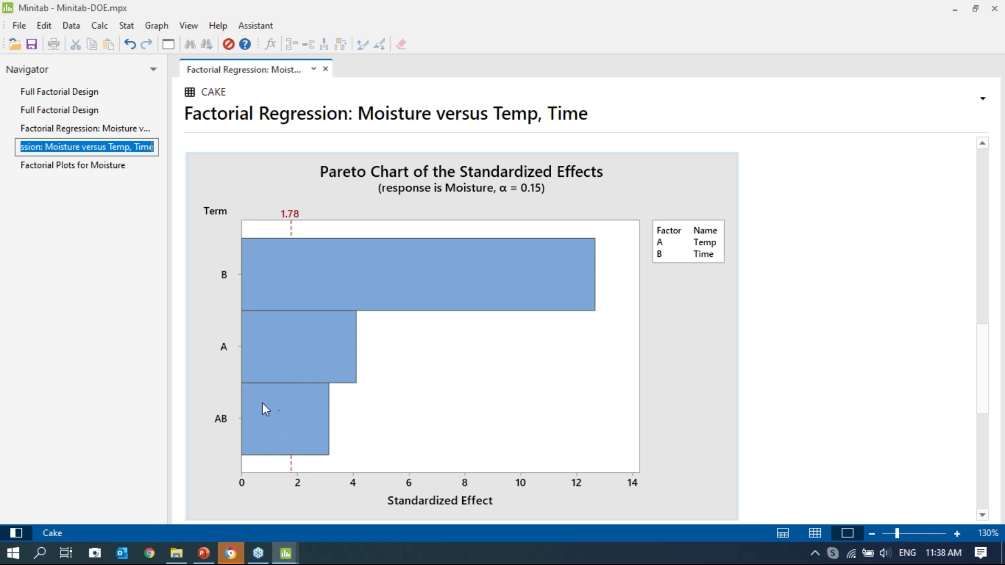
double_click(65, 166)
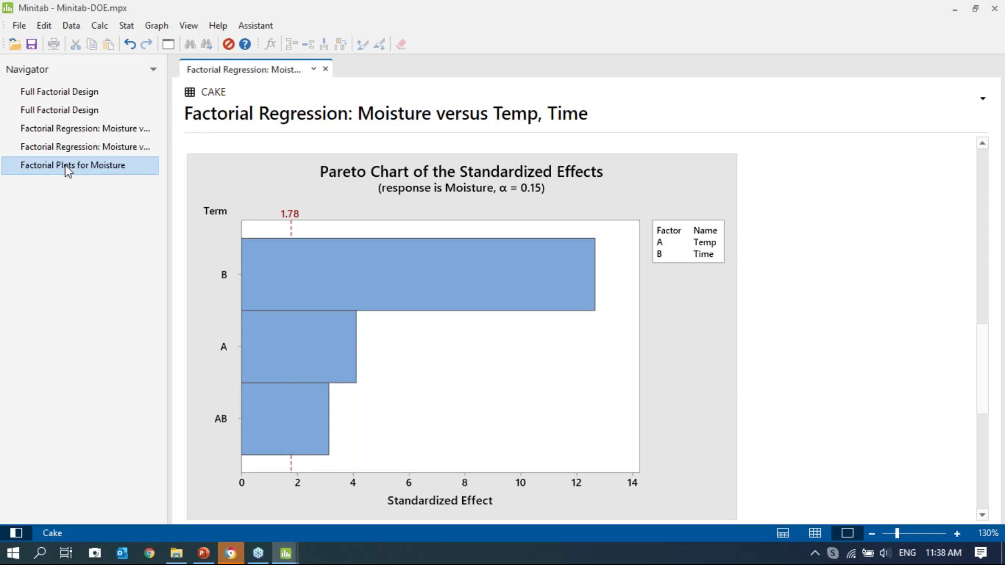
scroll(565, 422, "down", 1)
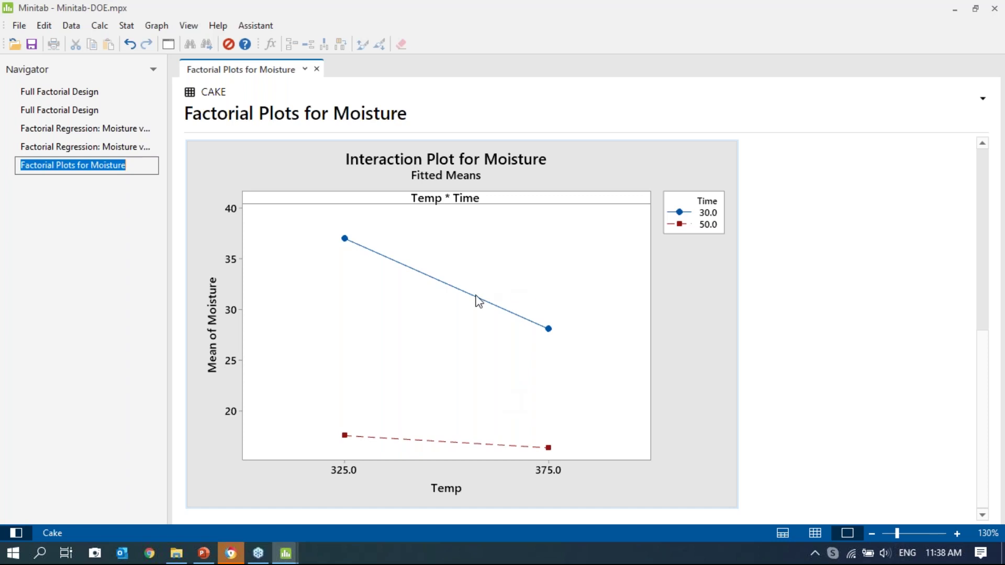
scroll(461, 306, "up", 2)
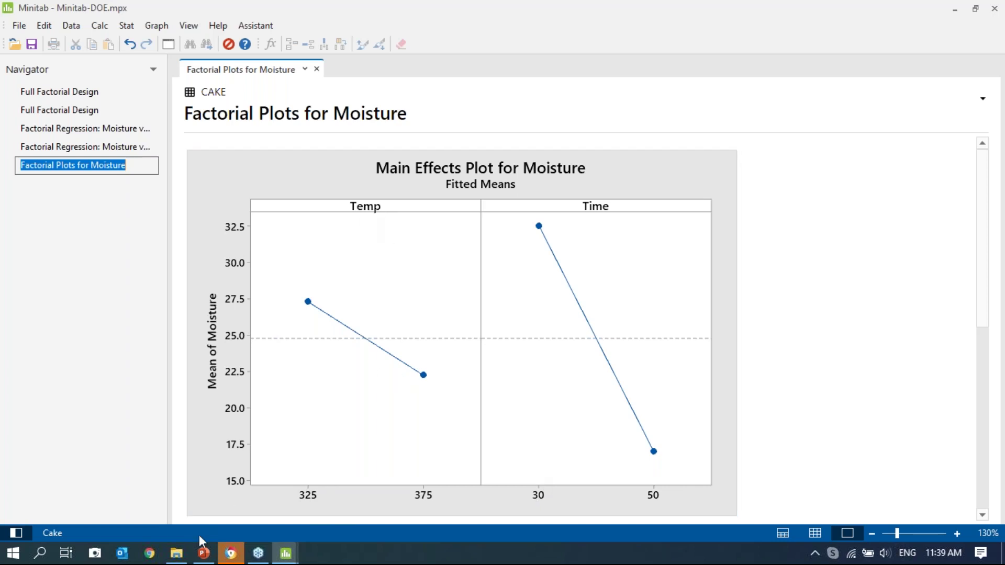
Switch to the Design of Experiment-v3 presentation in PowerPoint and review the cake moisture problem on the Analyze Factorial Design slide
left_click(204, 553)
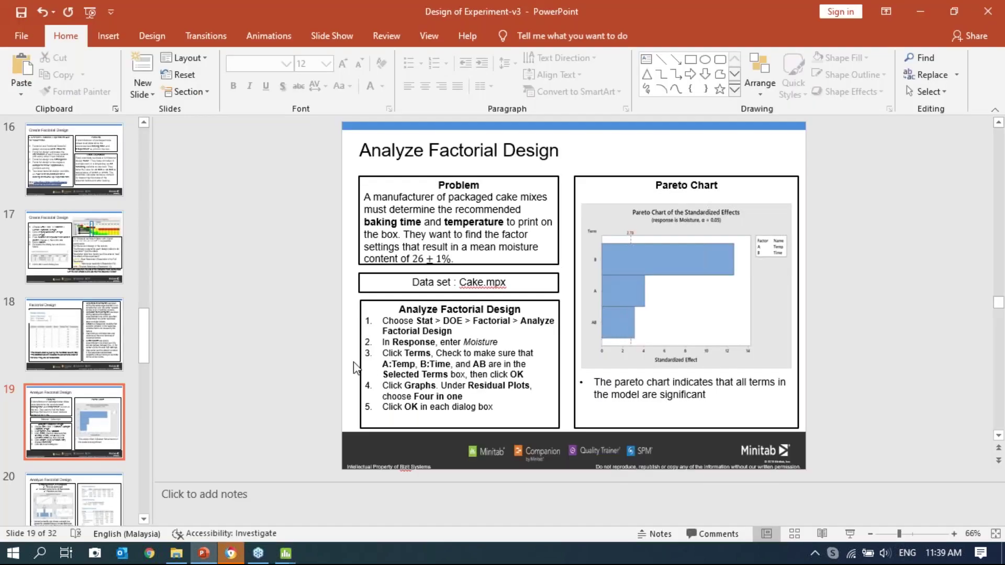
scroll(486, 391, "down", 1)
scroll(418, 268, "up", 1)
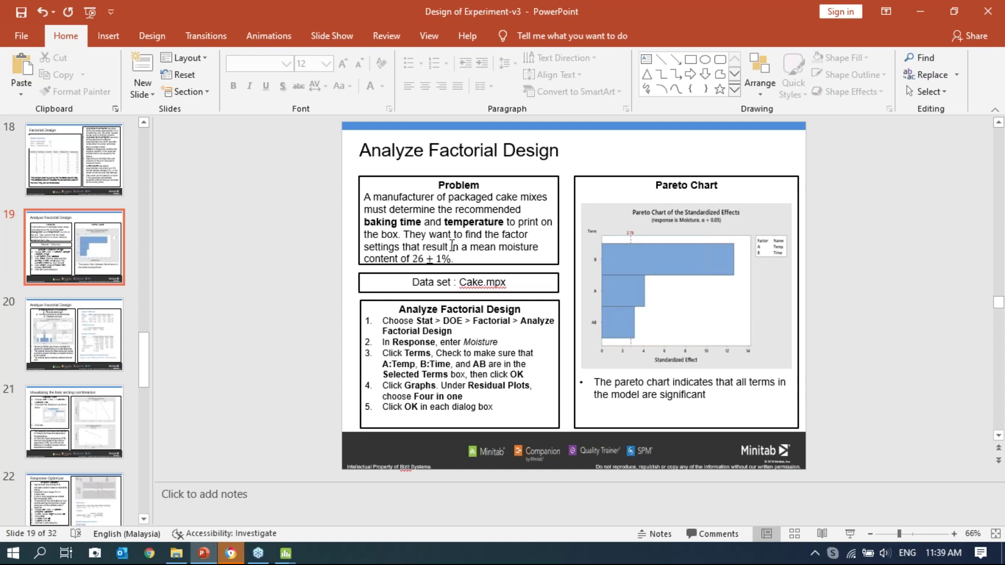
Switch to Minitab and start the factorial Response Optimizer with the Moisture goal set to Target at 26
left_click(204, 555)
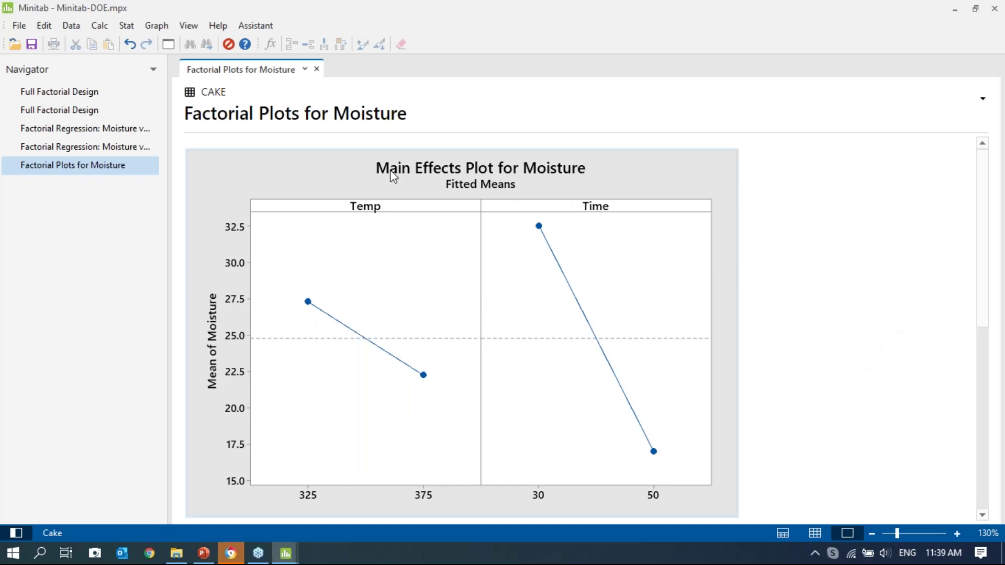
left_click(127, 28)
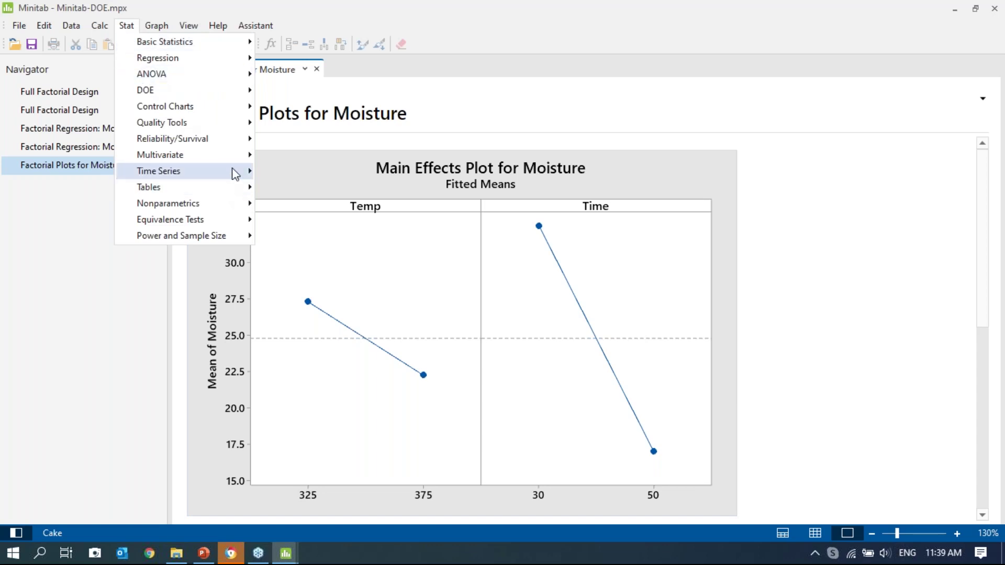
mouse_move(234, 92)
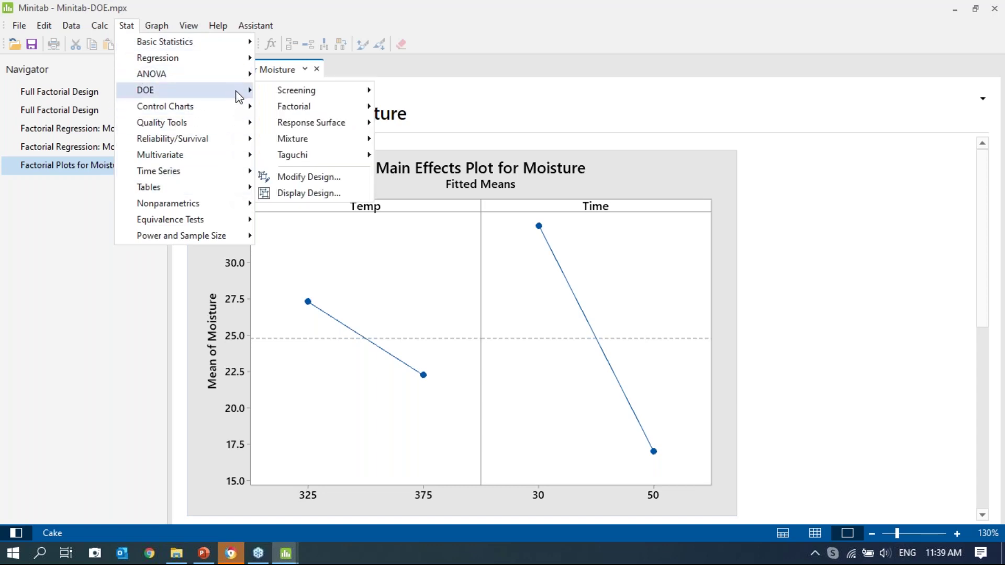
mouse_move(290, 116)
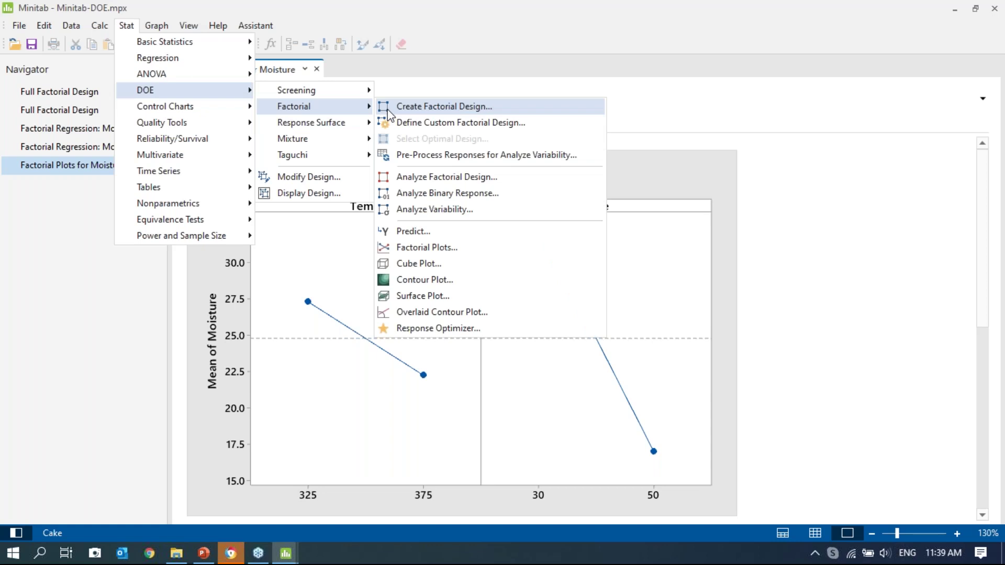
left_click(444, 328)
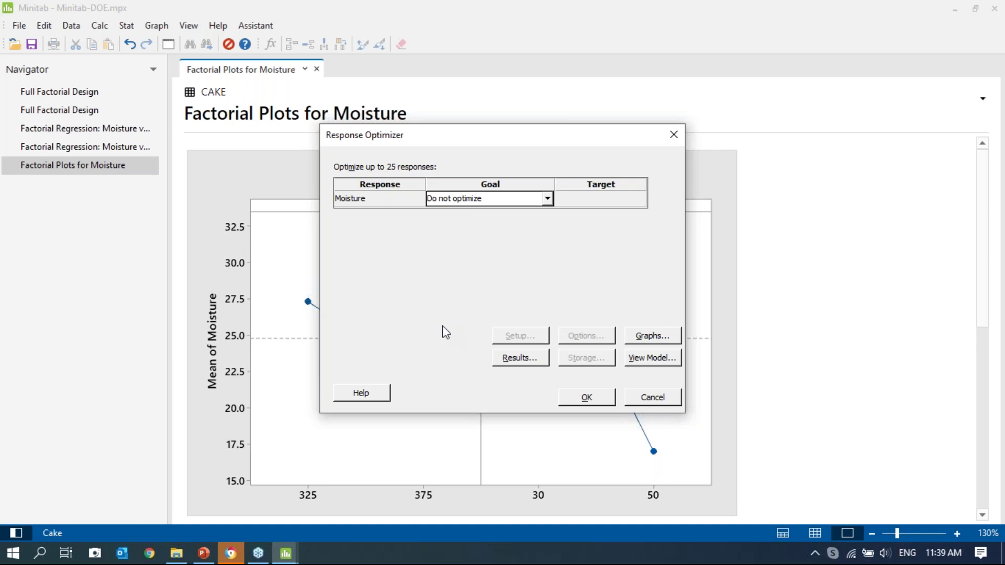
left_click(548, 198)
left_click(520, 233)
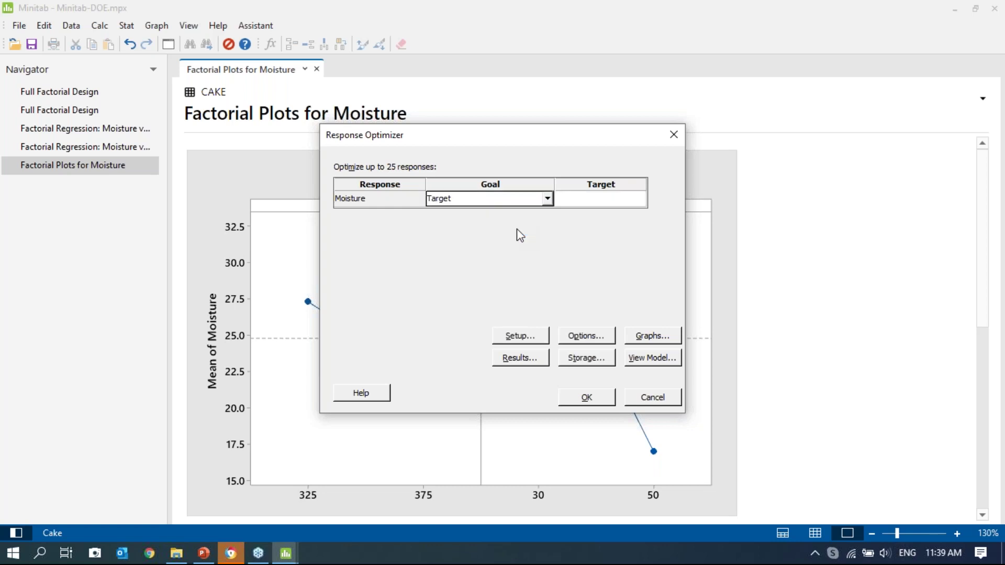
left_click(563, 199)
type("26")
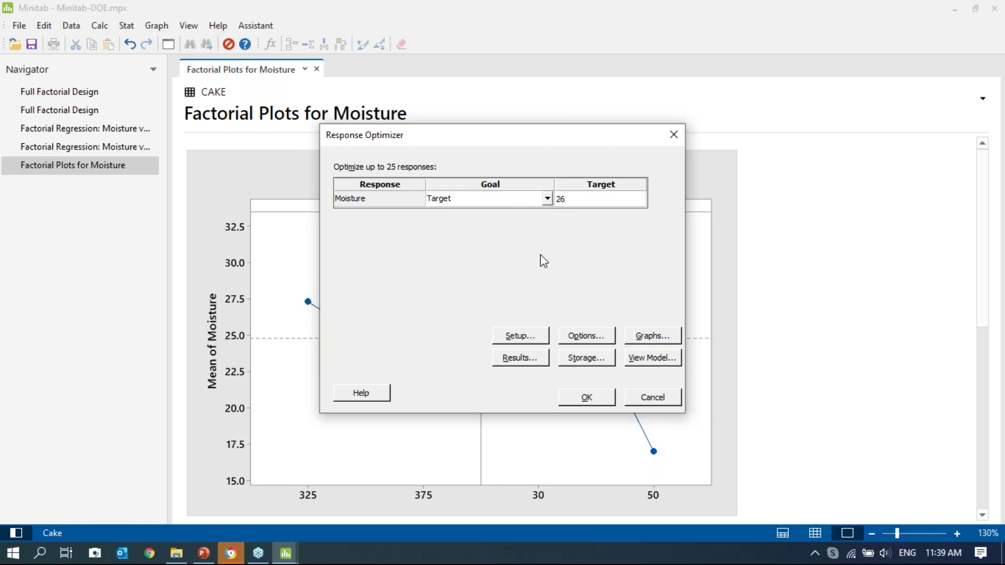
In the optimizer setup, set the Moisture lower limit to 25 and the upper limit to 27
left_click(515, 339)
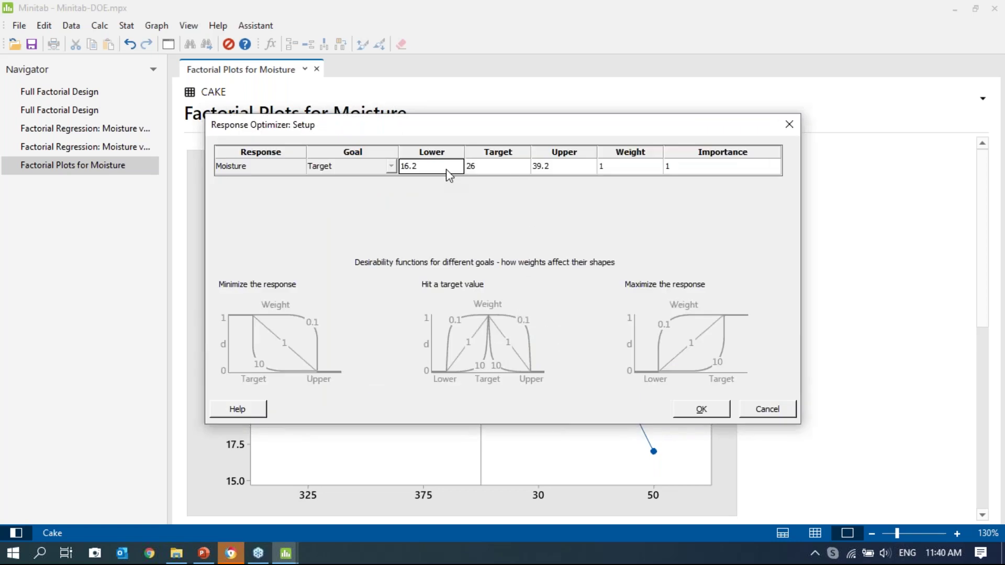
double_click(448, 166)
key("BackSpace")
double_click(579, 171)
key("BackSpace")
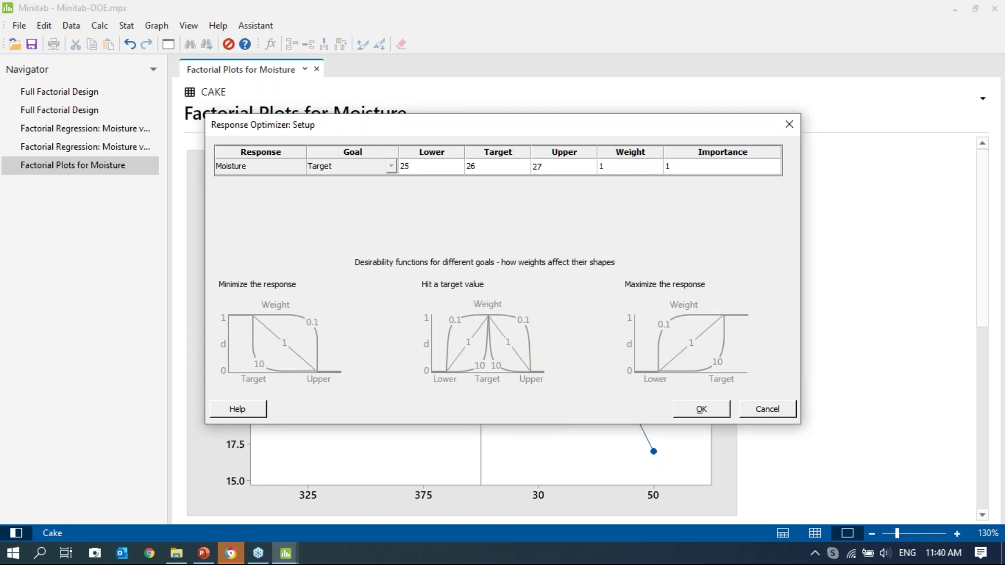
left_click(702, 409)
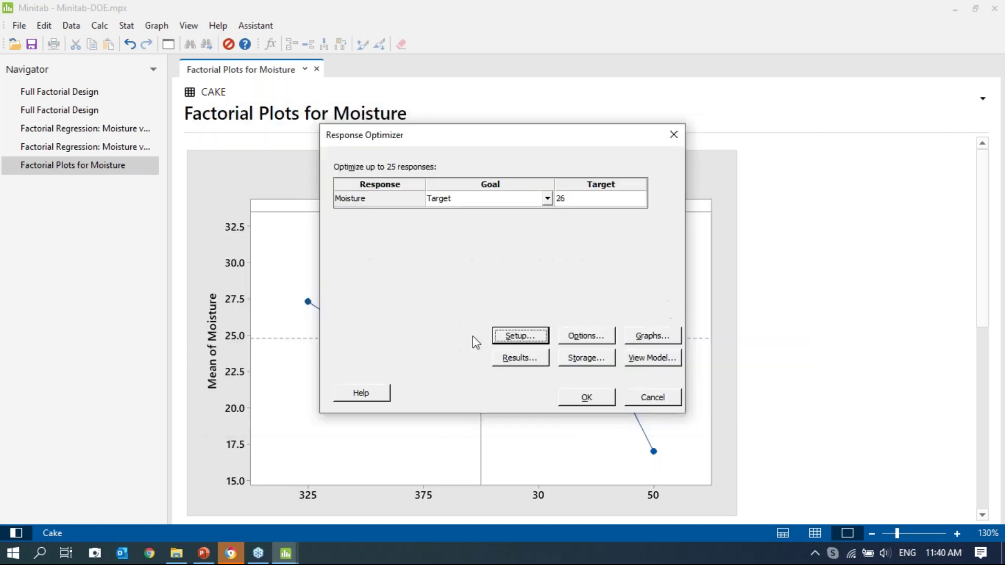
Run the response optimization and review its solution, multiple response prediction and optimization plot
left_click(581, 400)
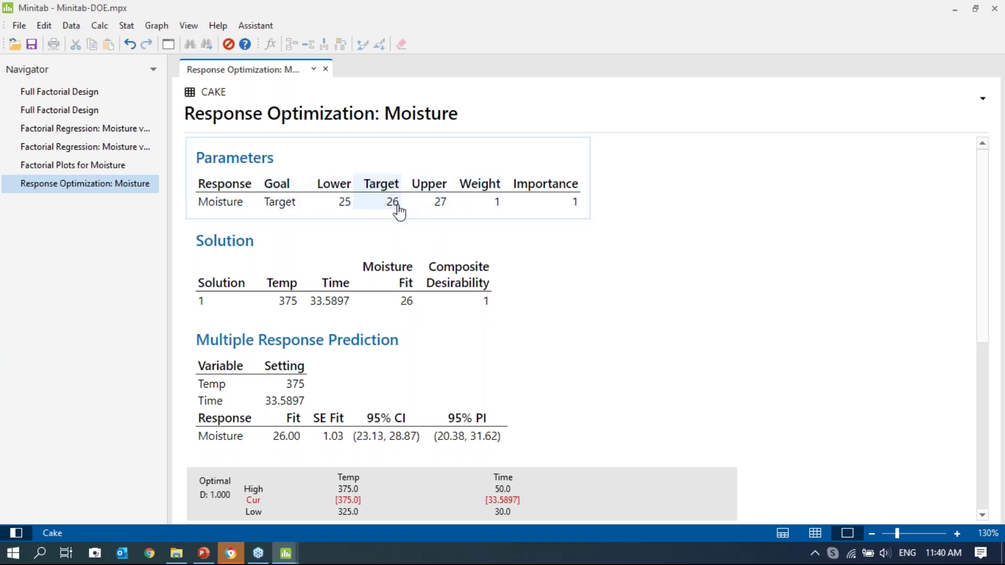
scroll(400, 215, "down", 2)
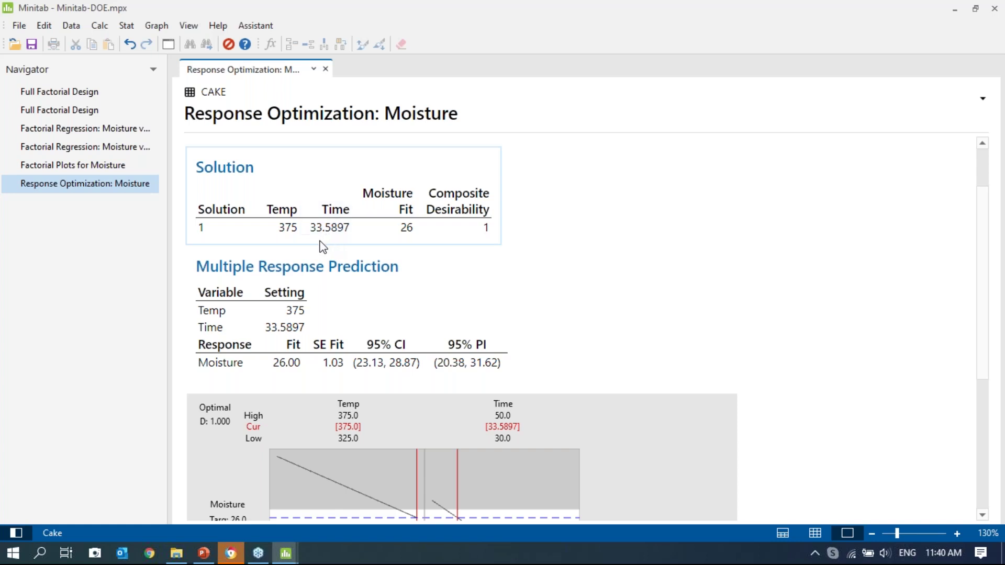
scroll(343, 234, "down", 3)
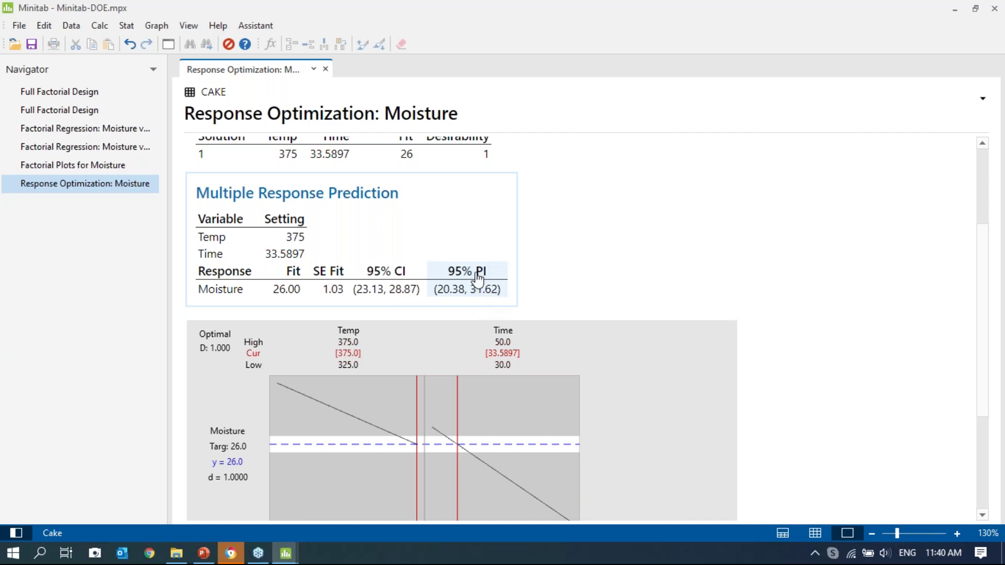
scroll(488, 278, "down", 3)
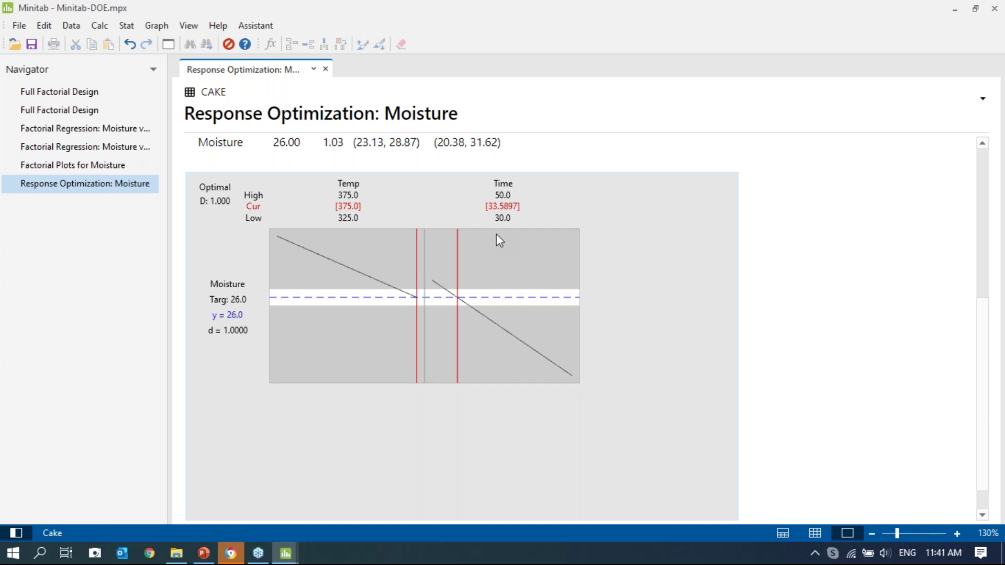
Reopen the Response Optimizer to check the Moisture goal, target and setup limits, and close it without rerunning
left_click(125, 26)
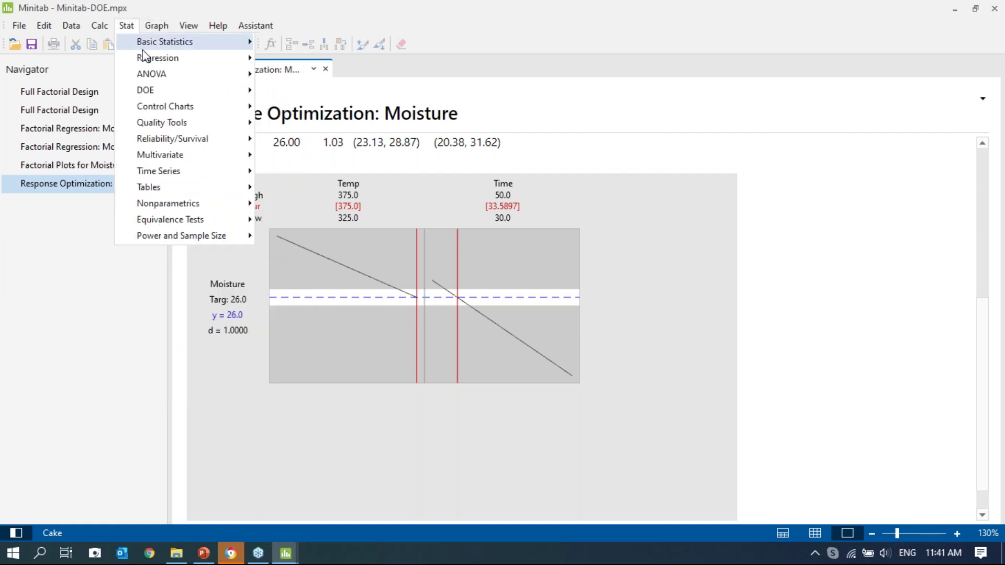
mouse_move(157, 90)
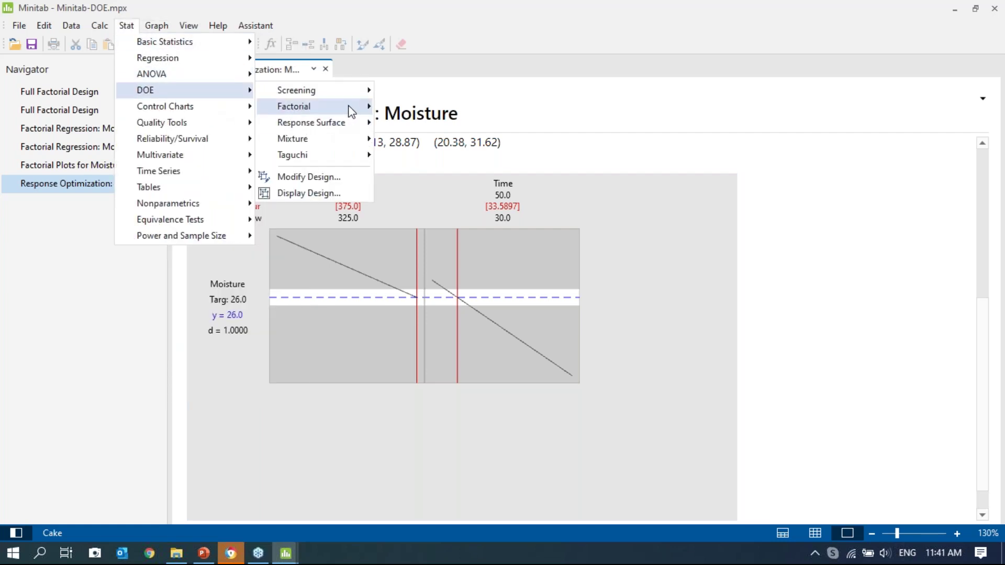
mouse_move(350, 109)
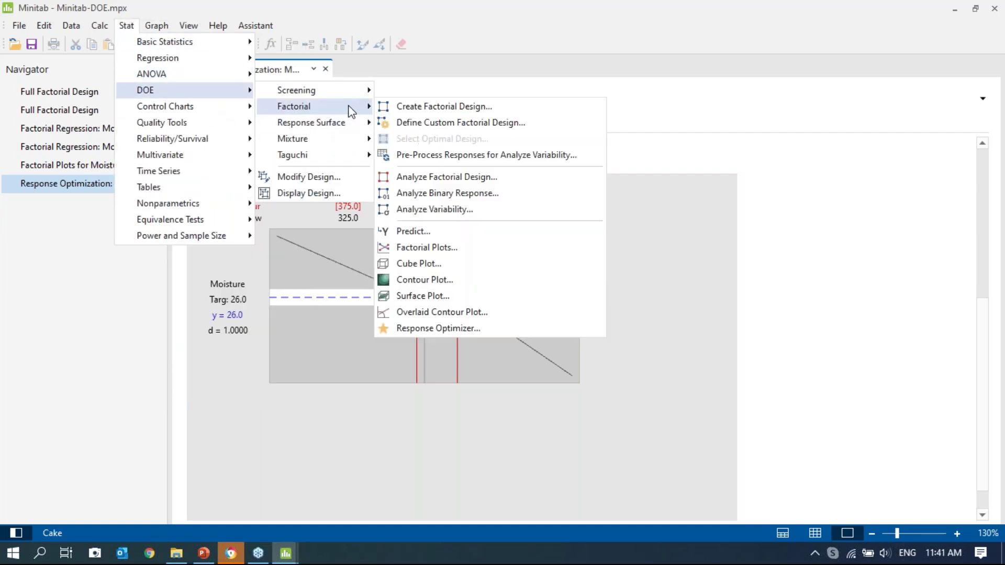
left_click(438, 329)
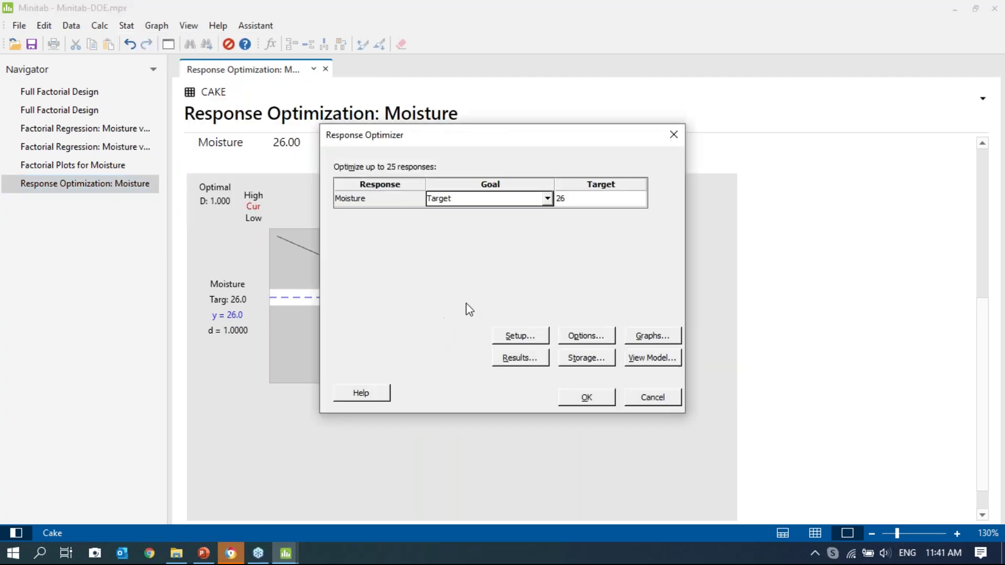
left_click(548, 199)
left_click(548, 201)
left_click(605, 199)
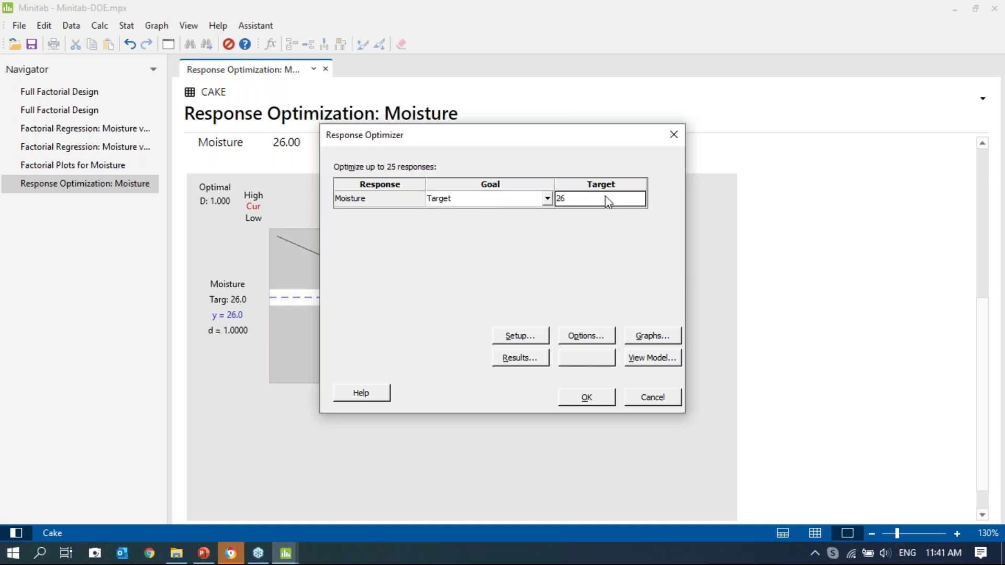
left_click(516, 343)
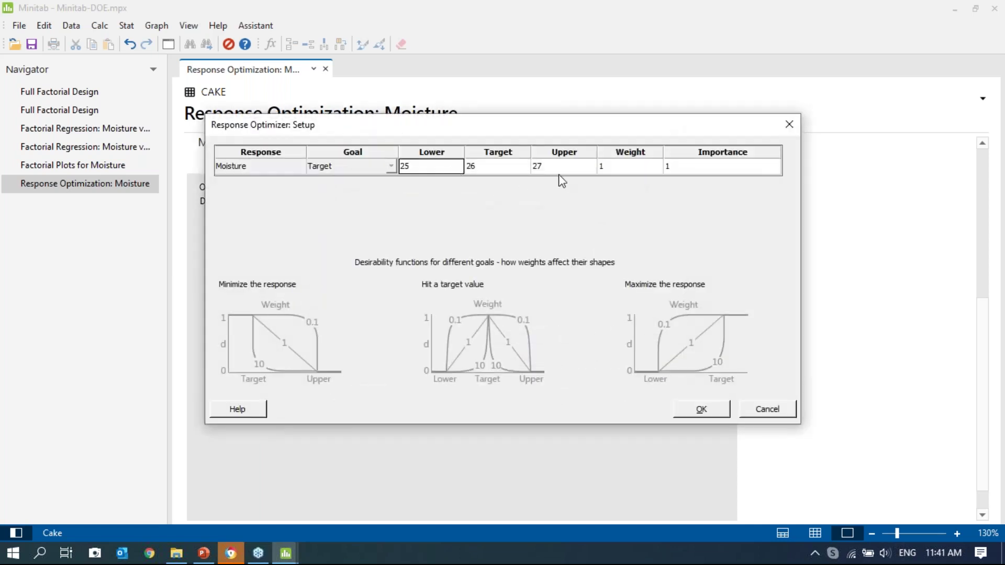
left_click(717, 413)
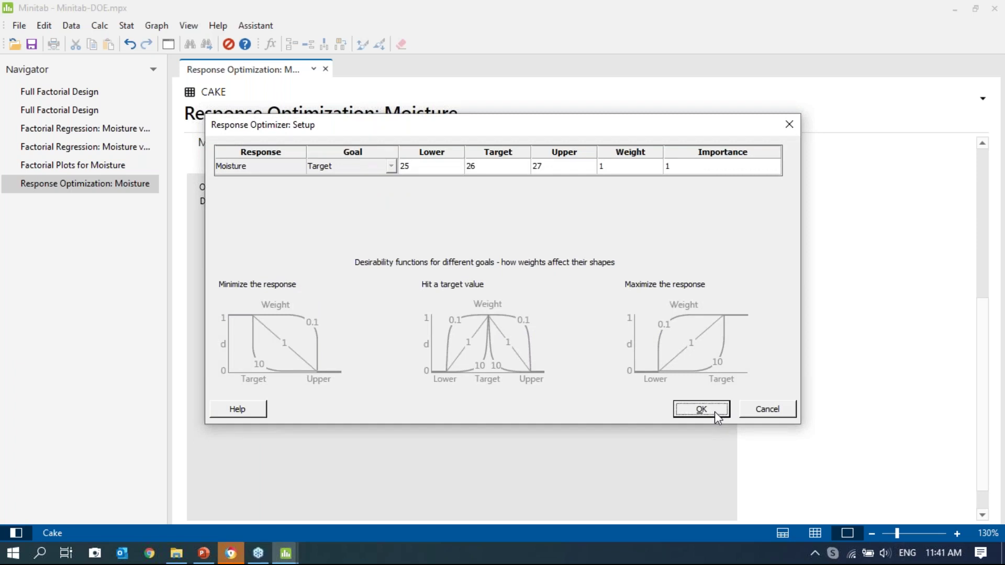
left_click(646, 397)
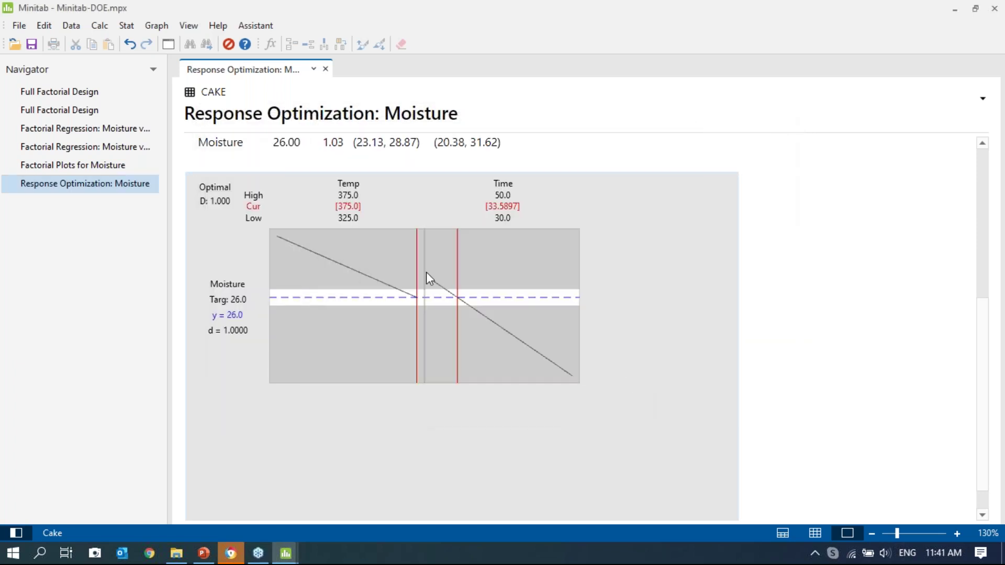
Review the Moisture optimization tables, the second Full Factorial Design summary and the Cake worksheet data
scroll(419, 269, "up", 1)
scroll(419, 270, "up", 5)
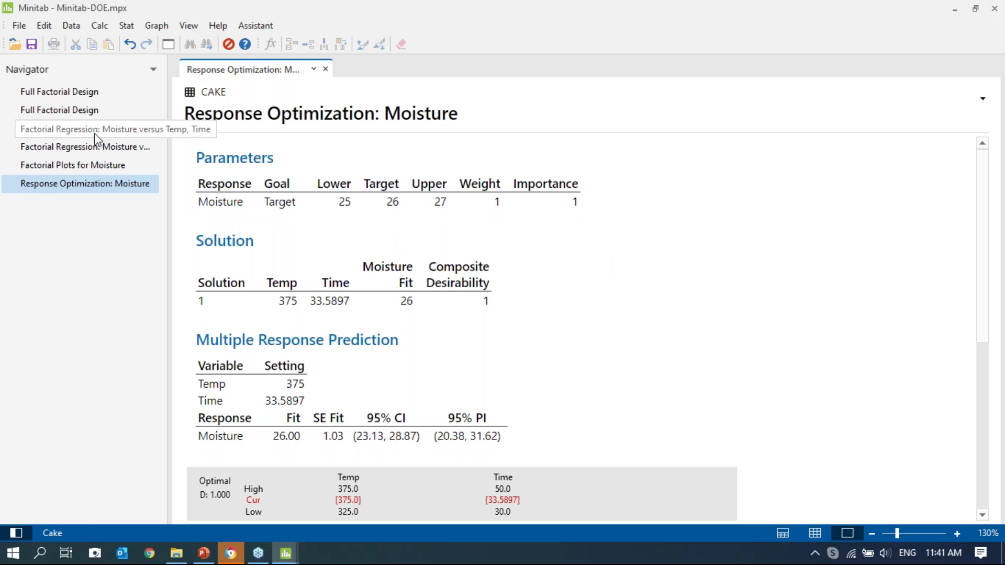
left_click(77, 115)
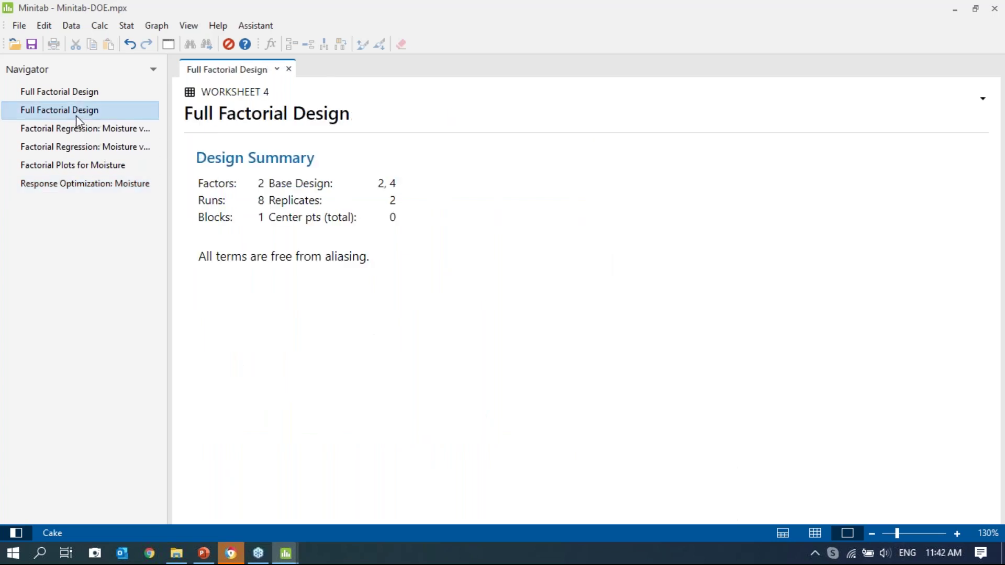
left_click(813, 535)
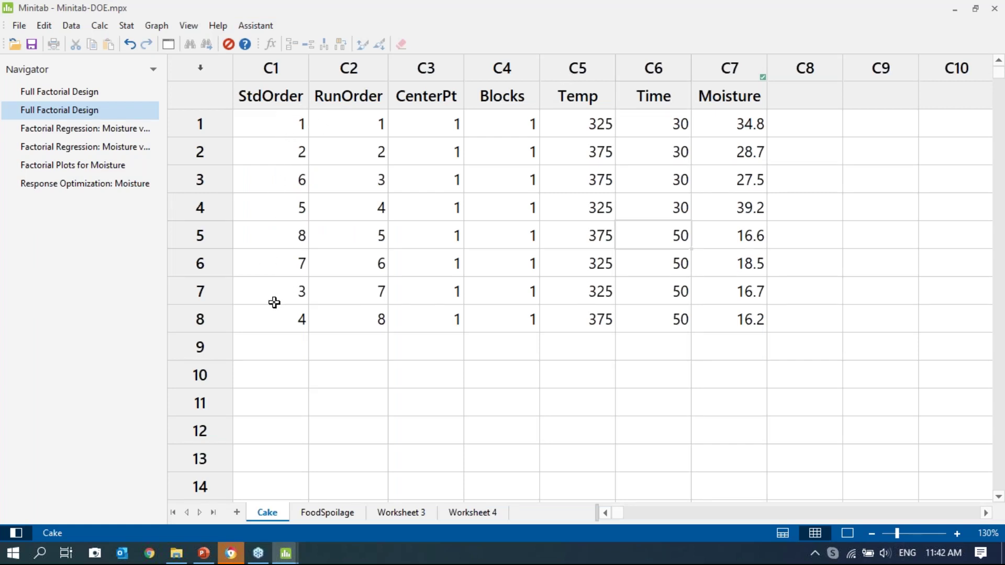
Revisit the second factorial regression's Pareto chart, the Moisture factorial plots and the response optimization output alongside the worksheet
double_click(108, 150)
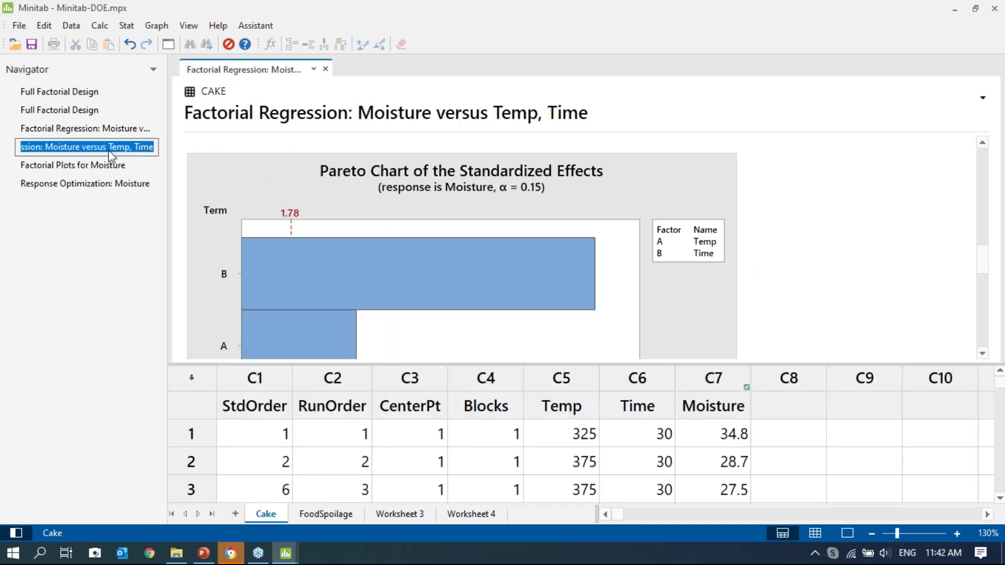
left_click(613, 219)
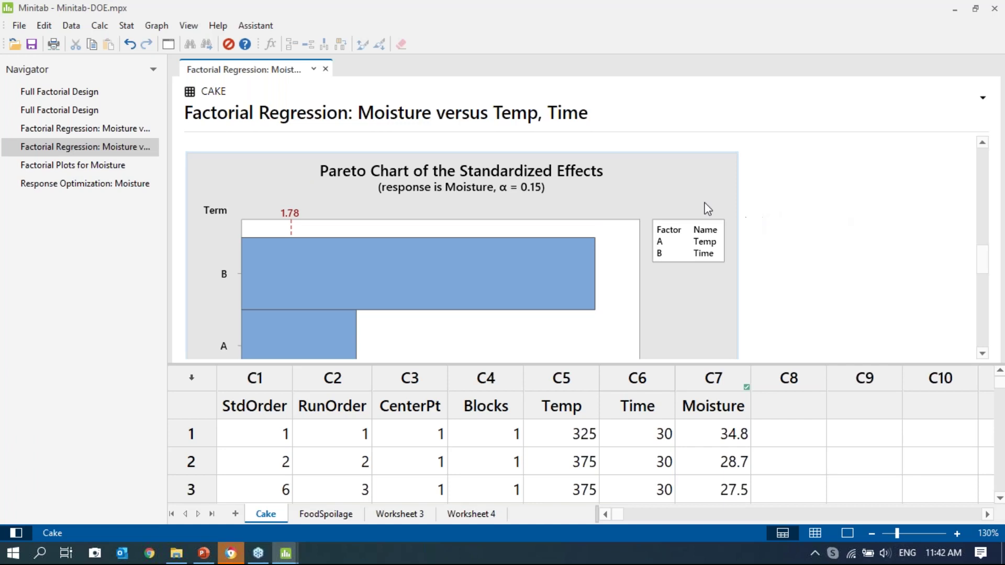
scroll(688, 190, "up", 1)
scroll(689, 190, "down", 2)
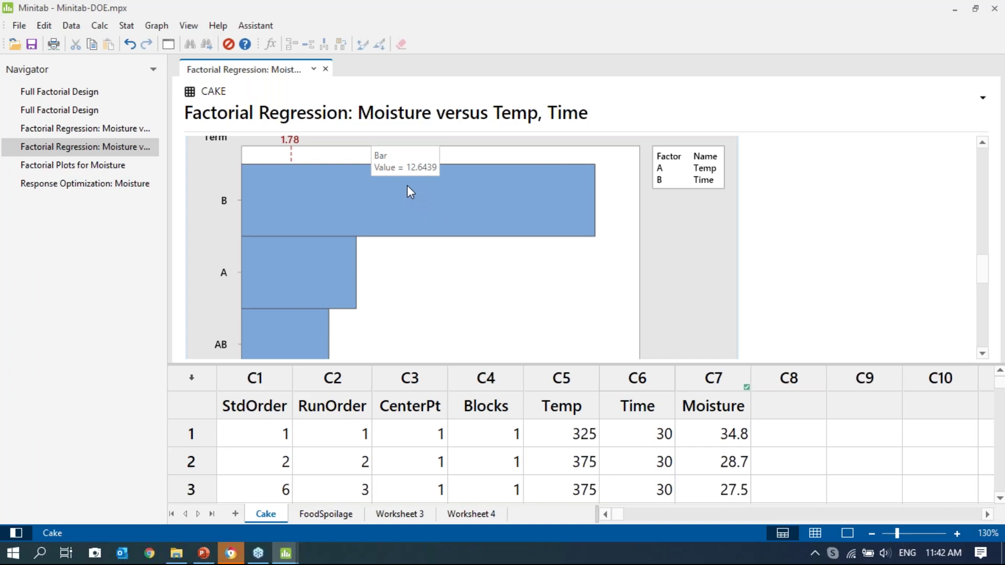
left_click(78, 167)
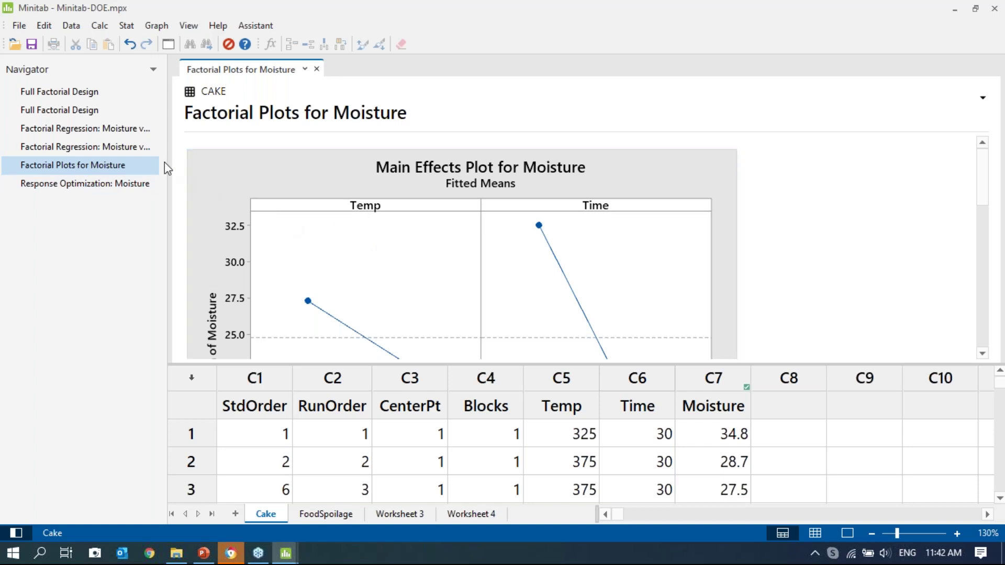
left_click(124, 185)
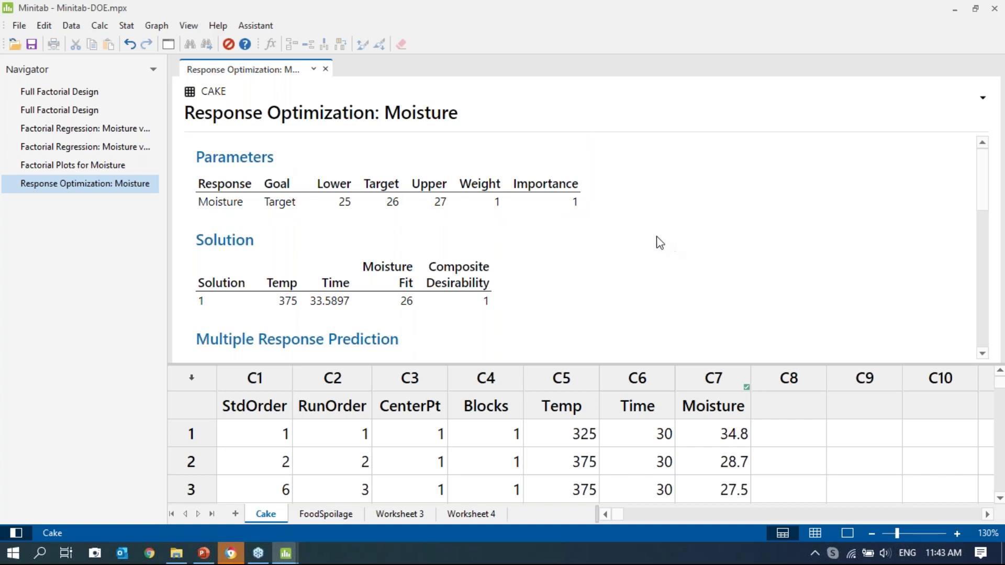
left_click(126, 29)
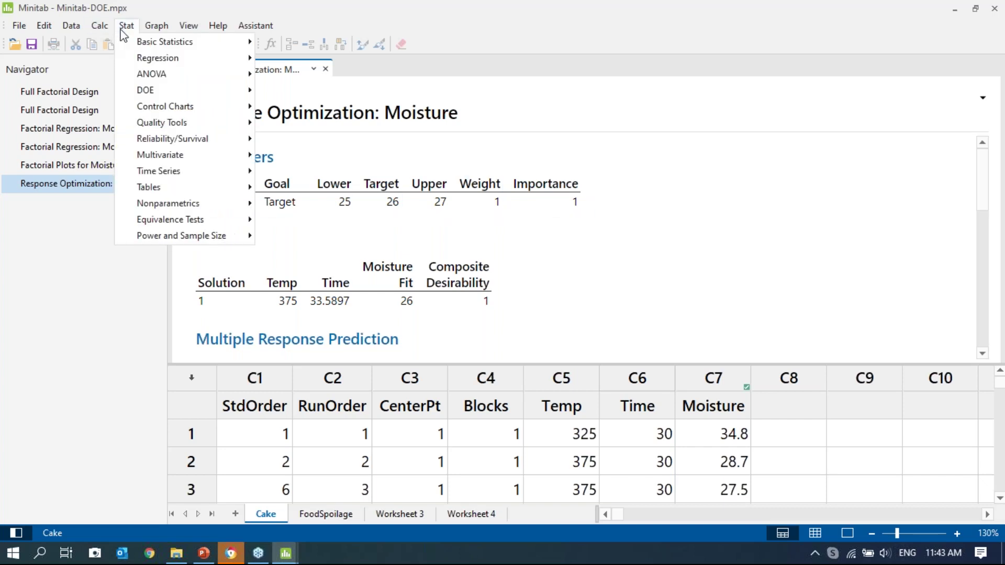
mouse_move(167, 96)
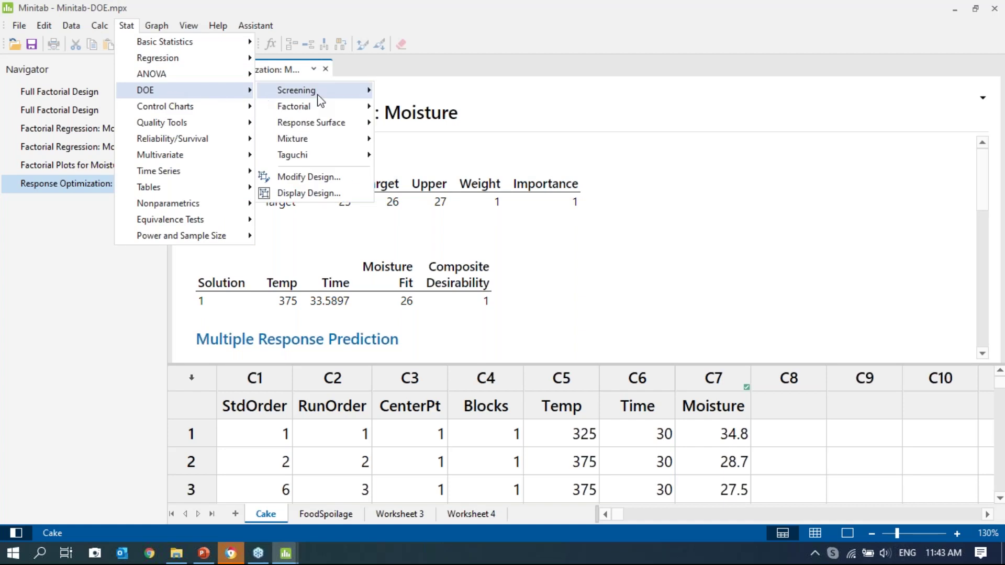
mouse_move(320, 106)
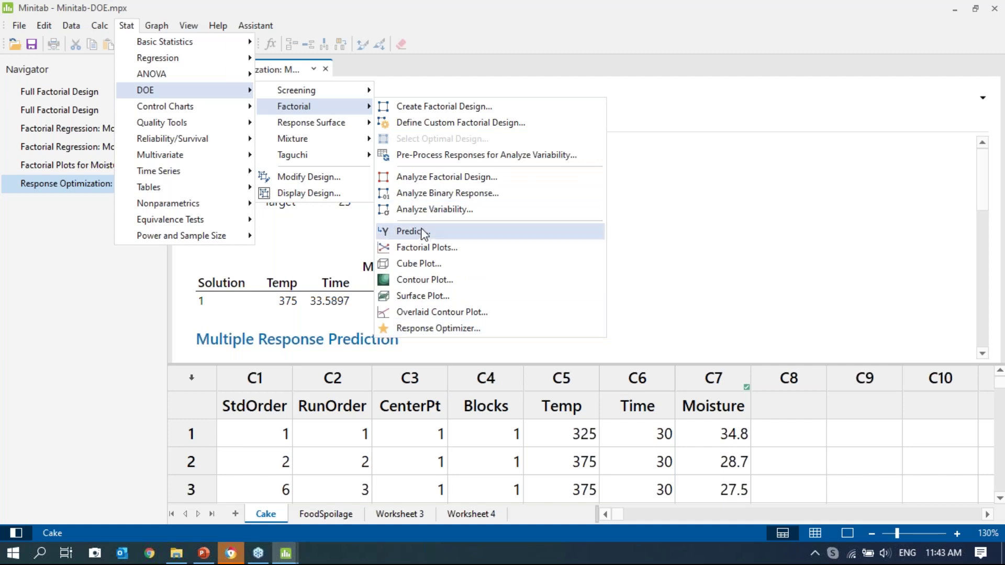
left_click(729, 267)
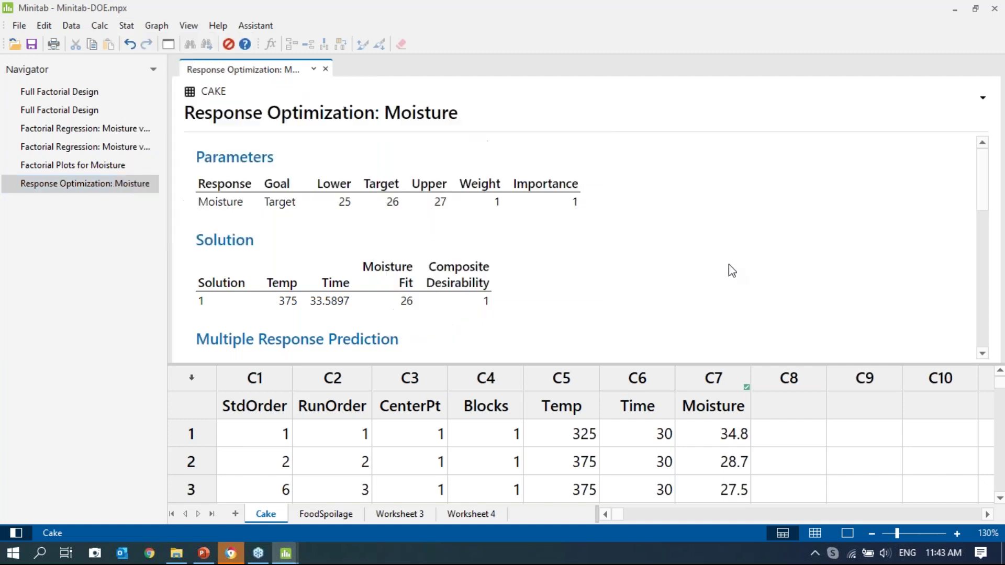
Show the first factorial regression output for Moisture and examine its coded coefficients and model summary
double_click(120, 128)
left_click(648, 303)
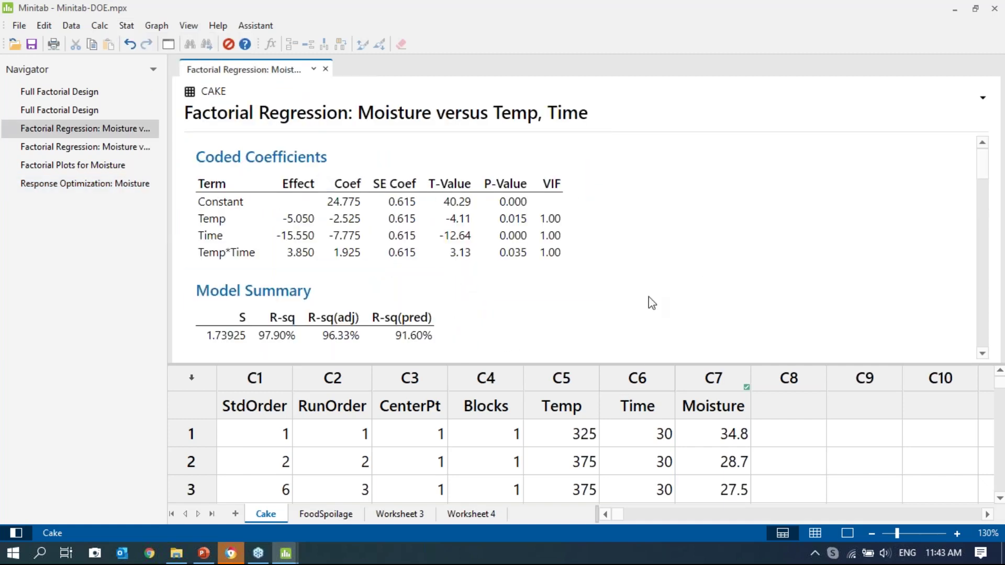
Review the analysis of variance and the uncoded regression equation for Moisture, and switch to the PowerPoint slides
scroll(648, 302, "down", 5)
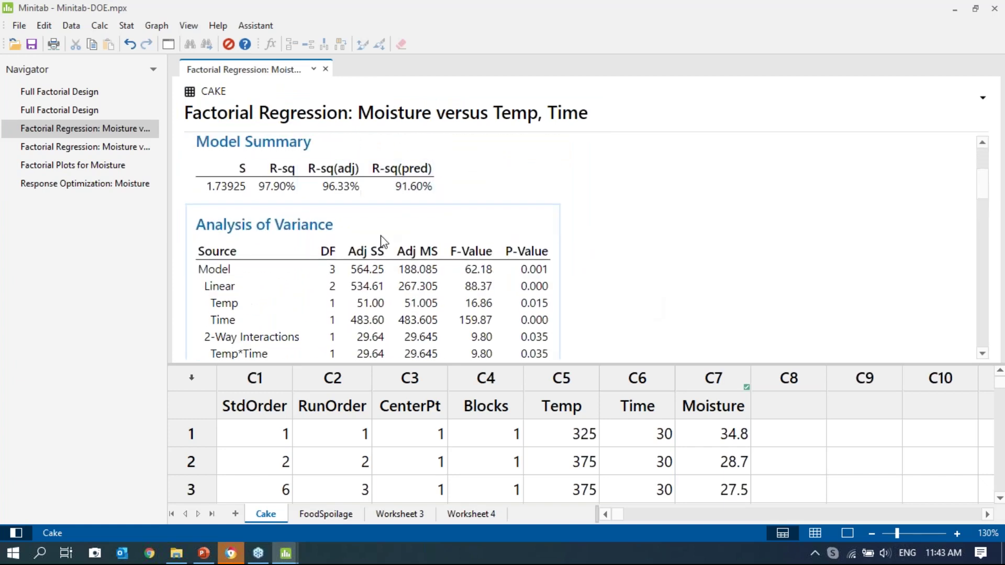
scroll(381, 242, "down", 3)
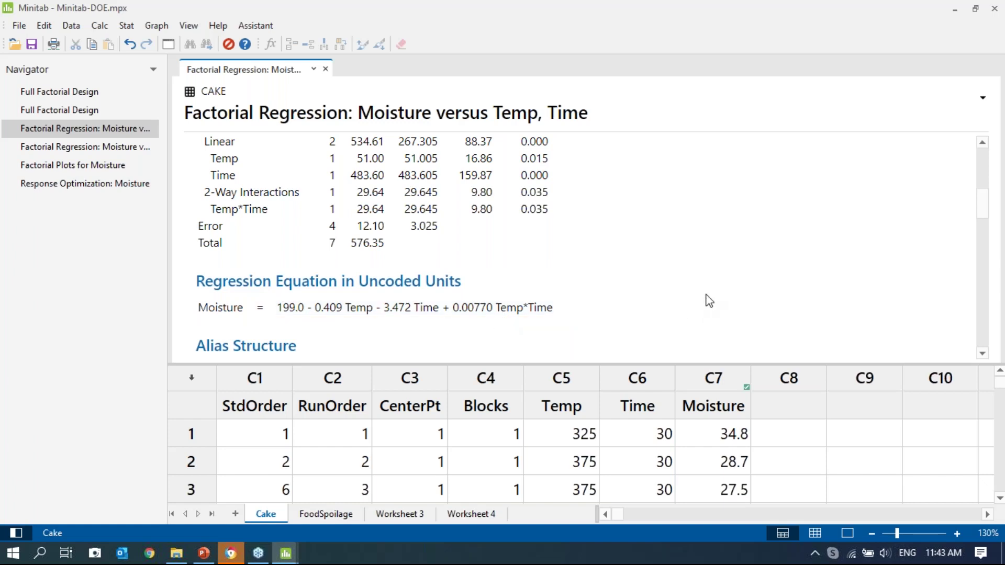
left_click(204, 553)
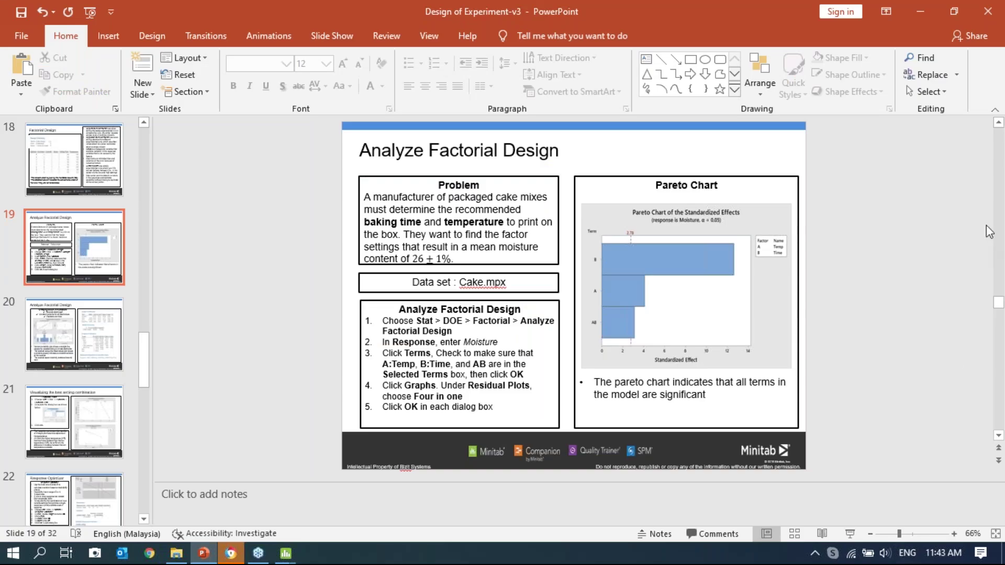
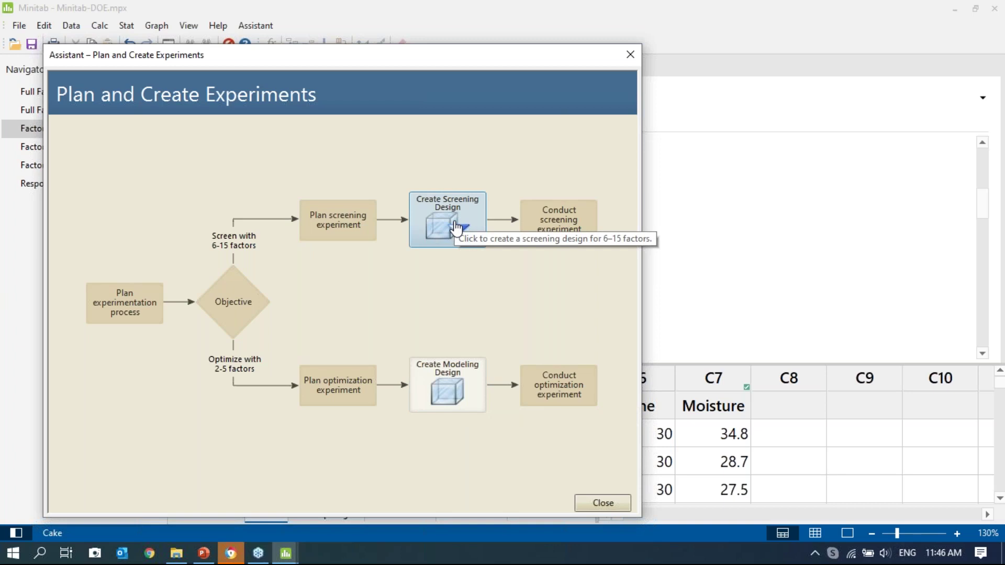
Start a screening design from the Assistant's experiment planning chart and set the number of factors to 9
left_click(454, 226)
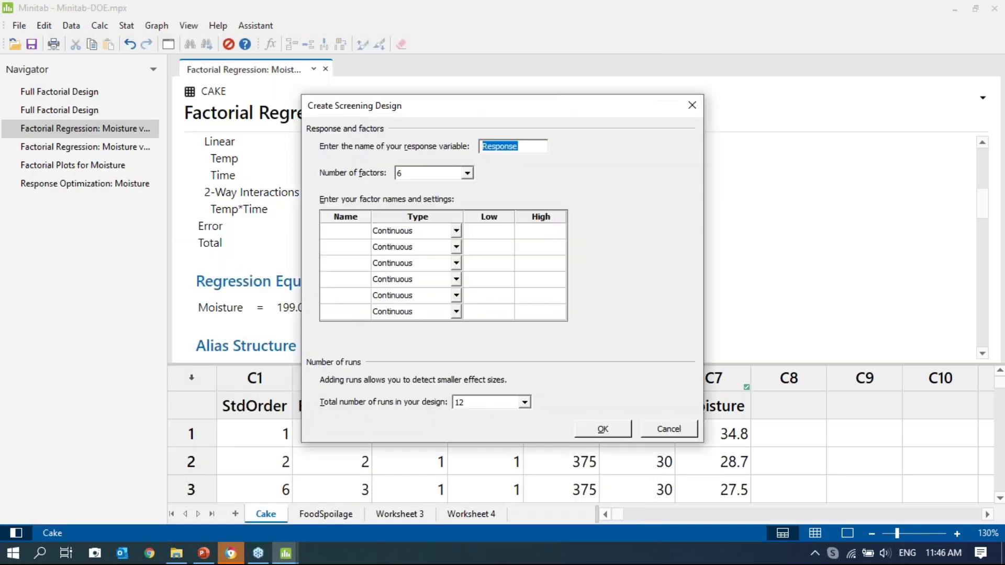
left_click(527, 148)
left_click(469, 175)
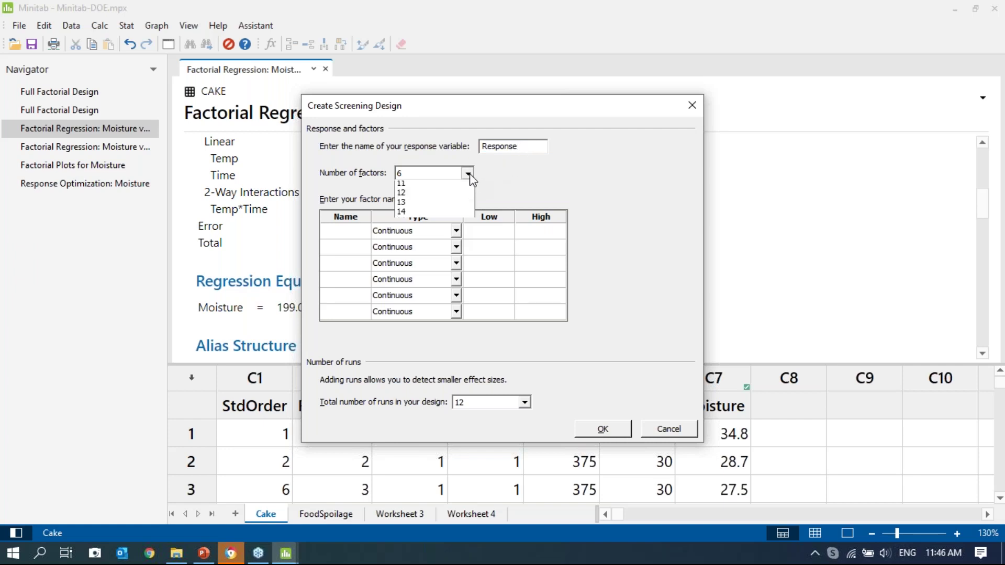
left_click(446, 223)
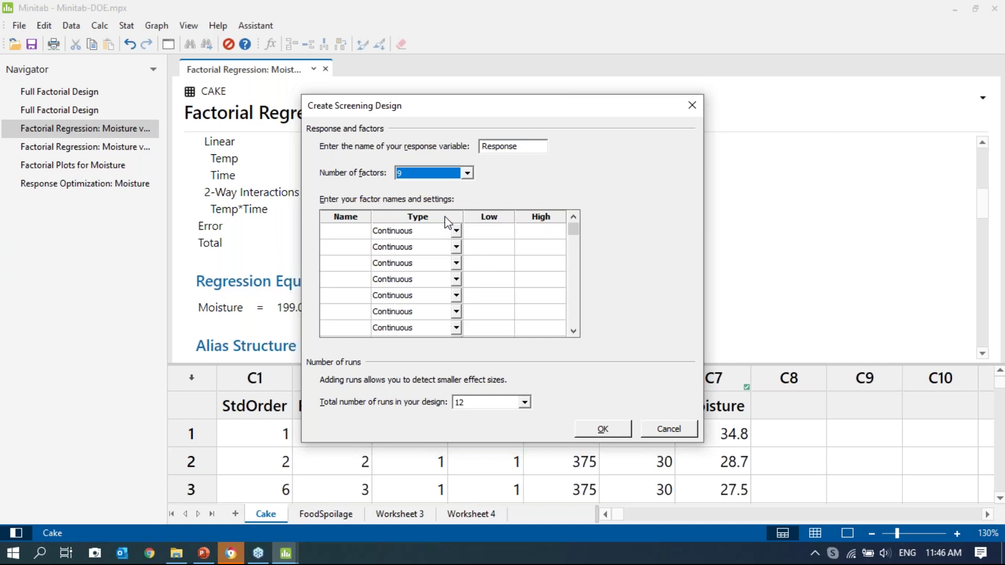
Name the first four screening factors ExtPr, ExtTemp, ExtTime and SepPr
left_click(355, 230)
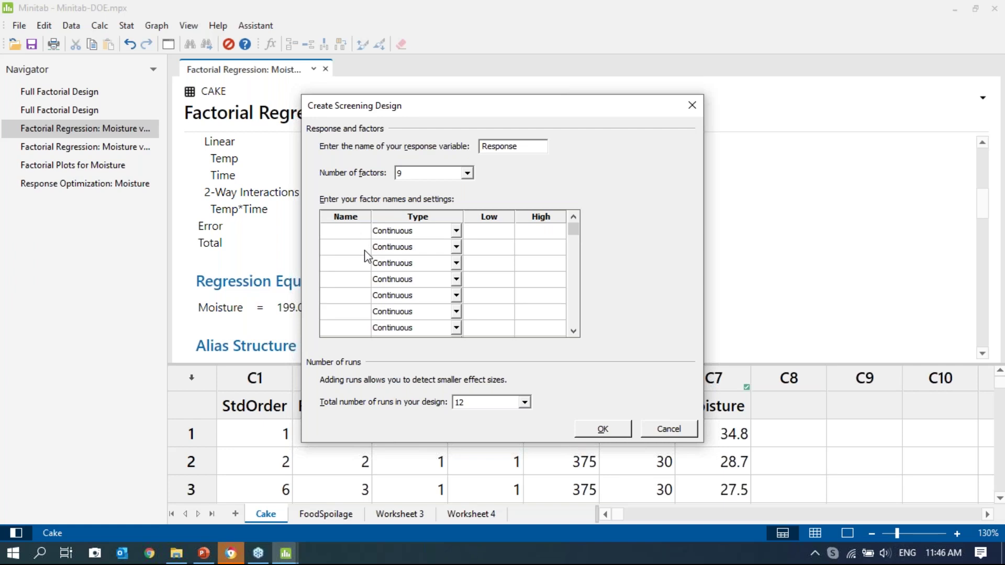
type("ExtPr")
left_click(359, 248)
type("ExtTemp")
left_click(340, 263)
type("ExtTime")
left_click(340, 285)
type("Sep")
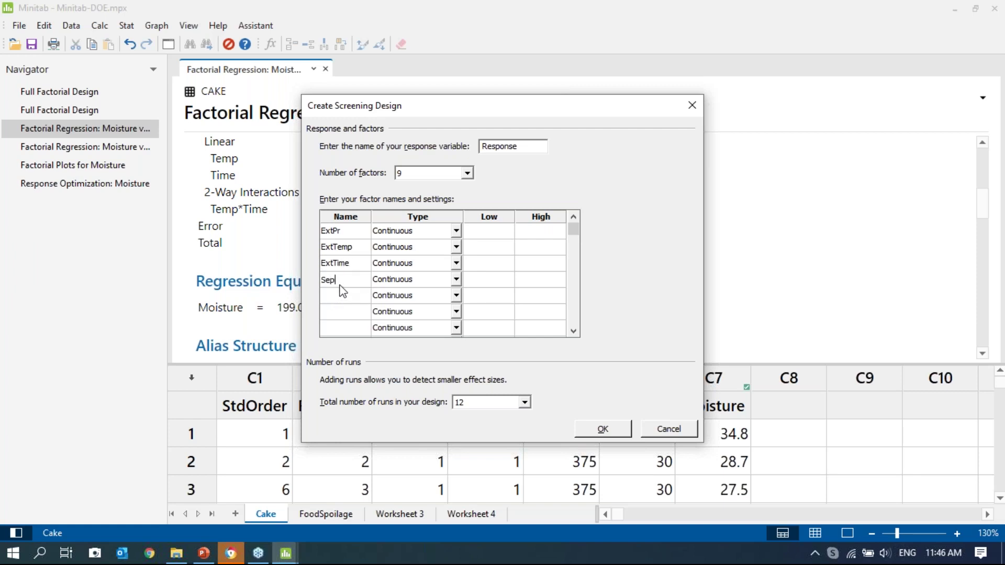
type("Pr")
Name the remaining five screening factors SepTemp, SepVol, Salt, Size and Type
left_click(337, 291)
type("SepTemp")
left_click(350, 314)
type("SepVol")
left_click(337, 330)
type("Salt")
left_click(573, 331)
left_click(574, 331)
left_click(335, 313)
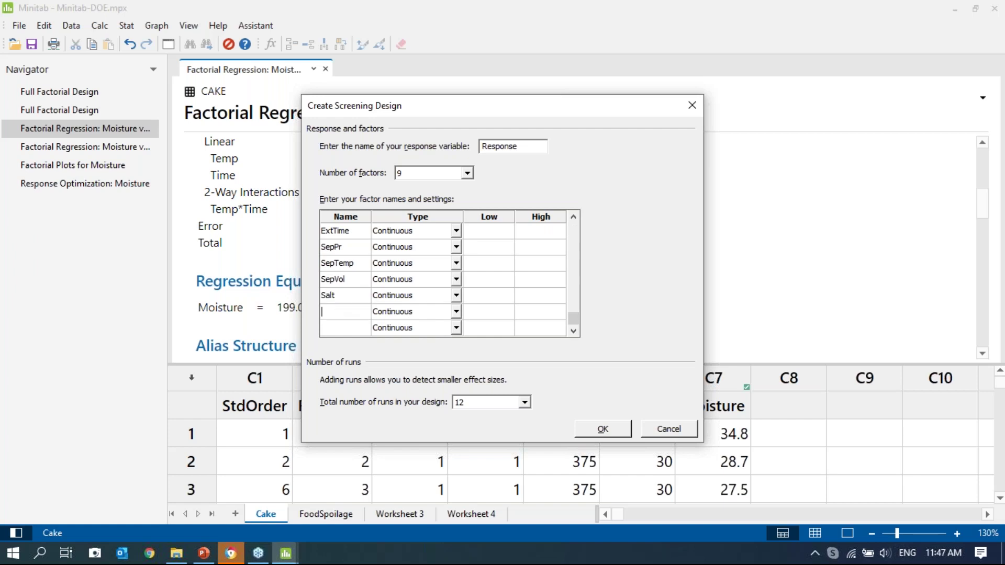
type("Size")
left_click(328, 329)
type("Type")
Make the Size and Type factors categorical
left_click(456, 313)
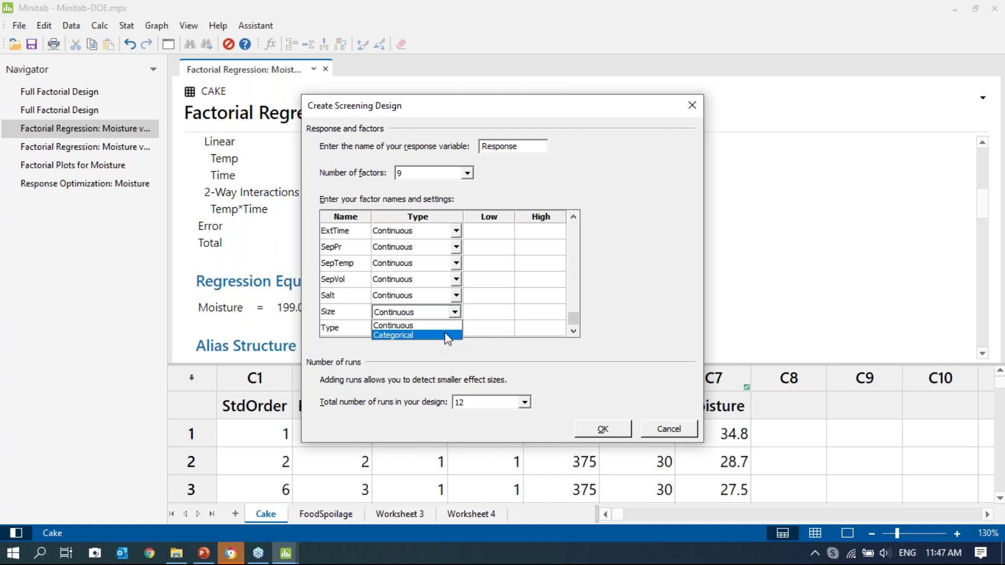
left_click(448, 335)
left_click(453, 329)
left_click(455, 329)
left_click(449, 352)
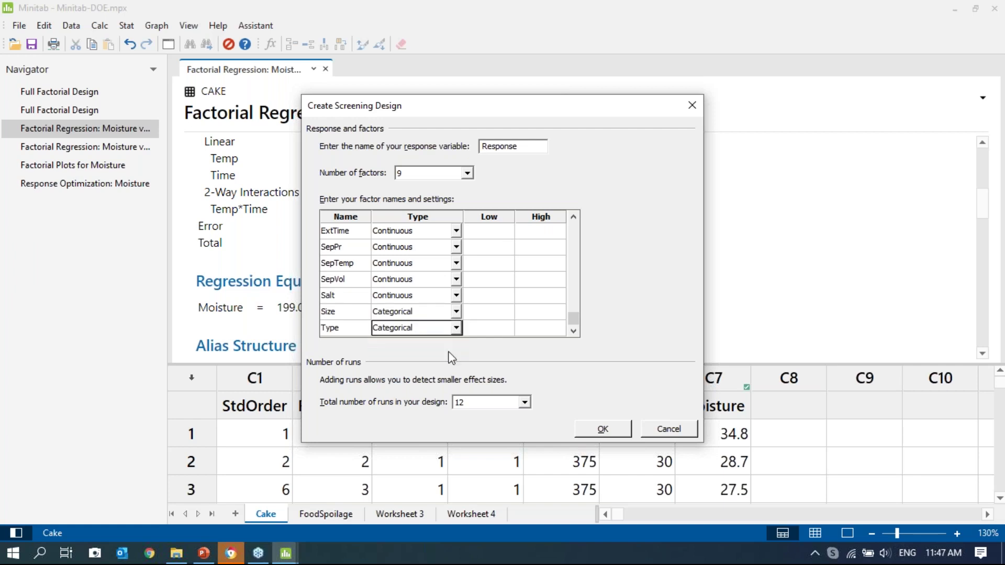
Give Size the levels Small and Large, and Type the levels Ridge and Flat
left_click(495, 311)
type("Small")
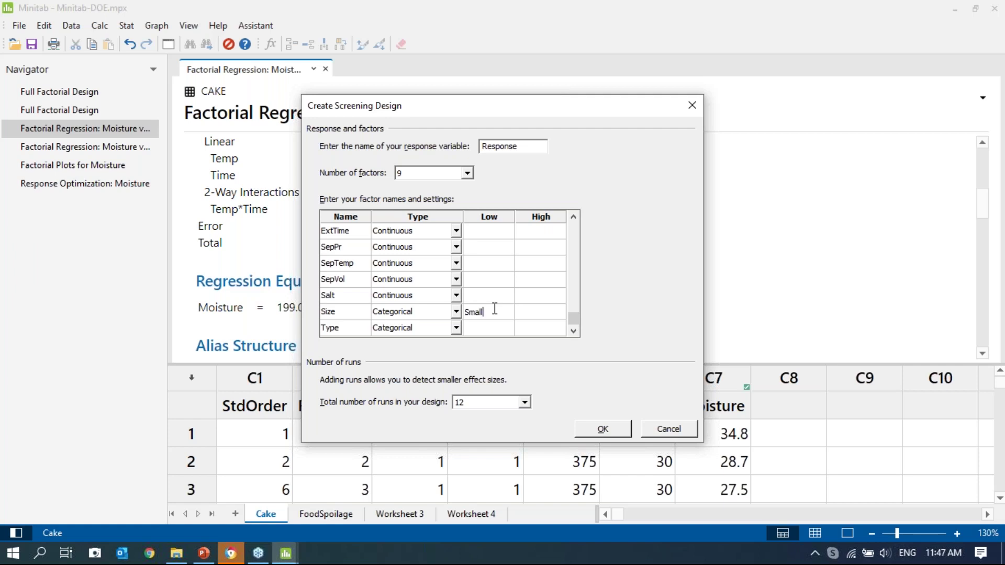
left_click(541, 312)
type("Large")
left_click(485, 329)
type("Ridge")
left_click(526, 329)
type("Flat")
Enter the low and high settings 30 and 50 for ExtPr, 50 and 70 for ExtTemp, and 45 and 75 for ExtTime
left_click_drag(573, 318, 572, 234)
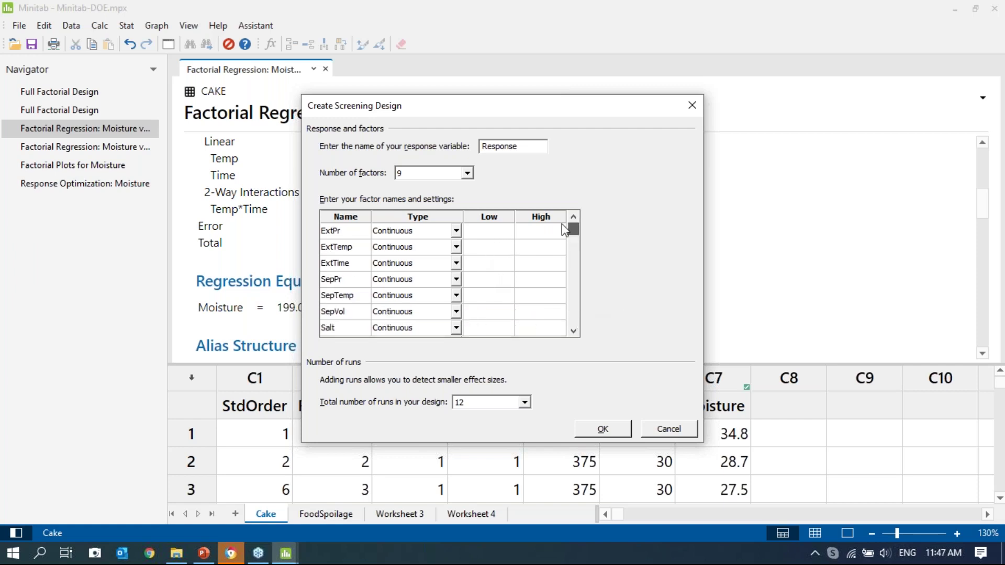
left_click(490, 233)
type("30")
left_click(539, 231)
type("50")
left_click(501, 247)
type("50")
left_click(555, 254)
type("70")
left_click(487, 265)
type("45")
left_click(541, 266)
type("75")
Enter the low and high settings 5 and 15 for SepPr, 25 and 40 for SepTemp, and 600 and 800 for SepVol
left_click(489, 283)
left_click(540, 278)
type("15")
left_click(507, 295)
type("25")
left_click(541, 295)
type("40")
left_click(512, 313)
type("600")
left_click(542, 312)
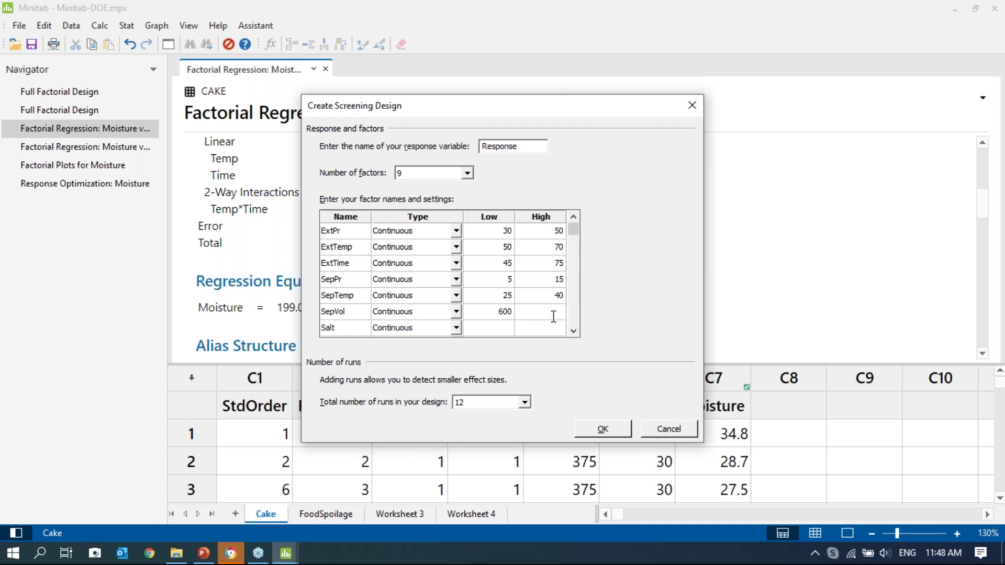
type("800")
Set Salt's low and high settings to 0 and 1, and create the 12-run screening design
left_click(505, 328)
type("0")
left_click(530, 329)
type("1")
left_click(603, 429)
Display only the new screening worksheet and look over its run order, factor settings and empty Response column
scroll(765, 322, "down", 3)
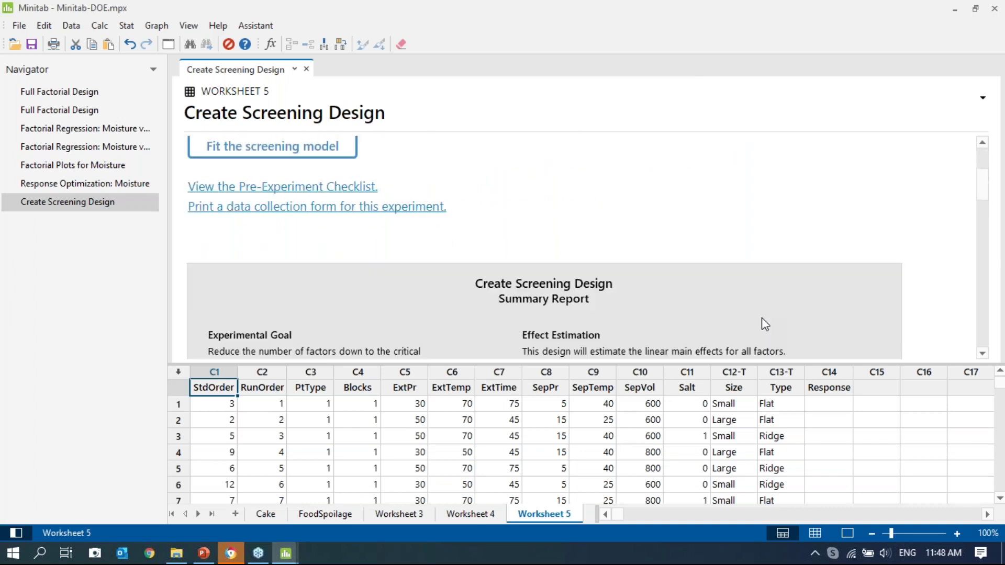
left_click(815, 533)
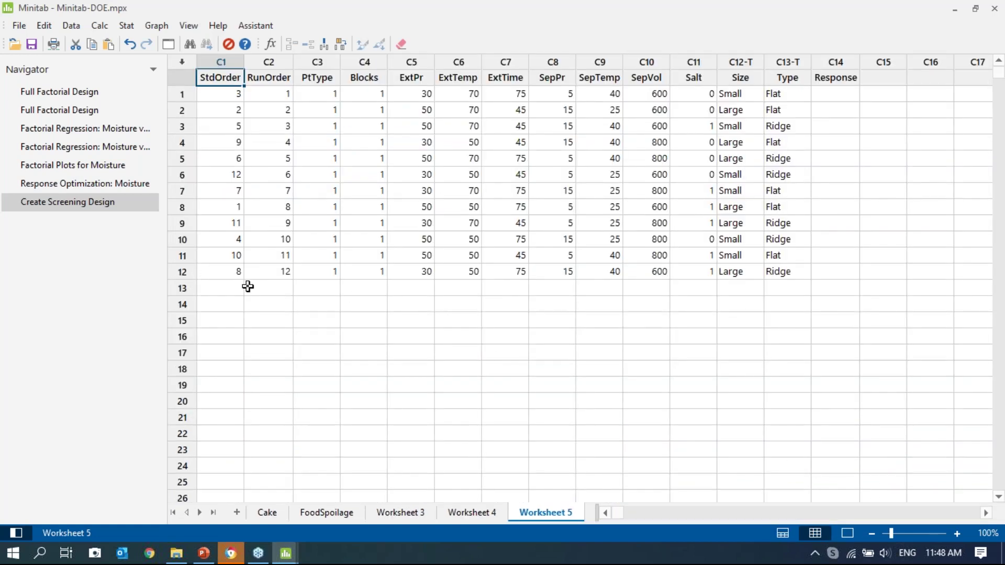
left_click(410, 93)
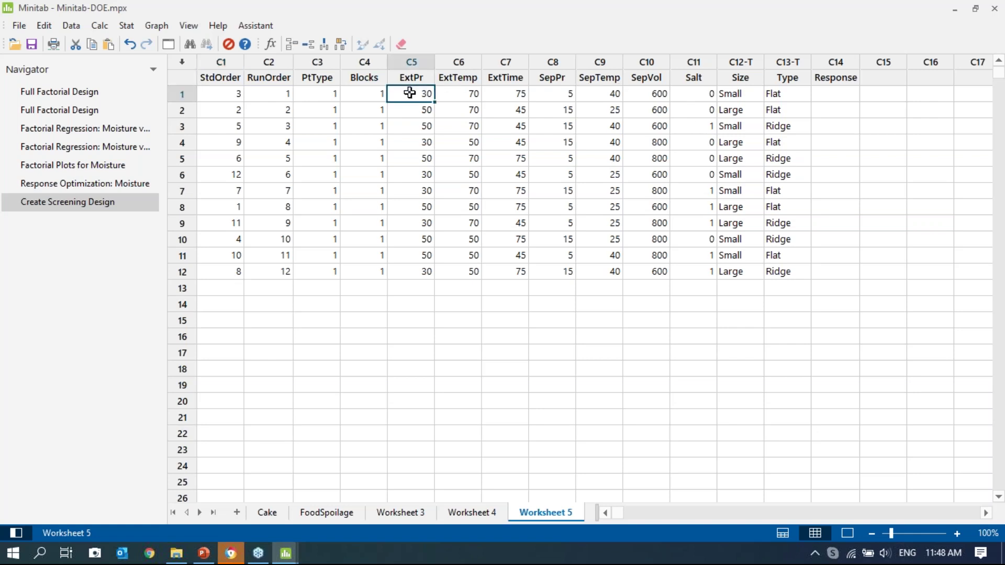
left_click(798, 94)
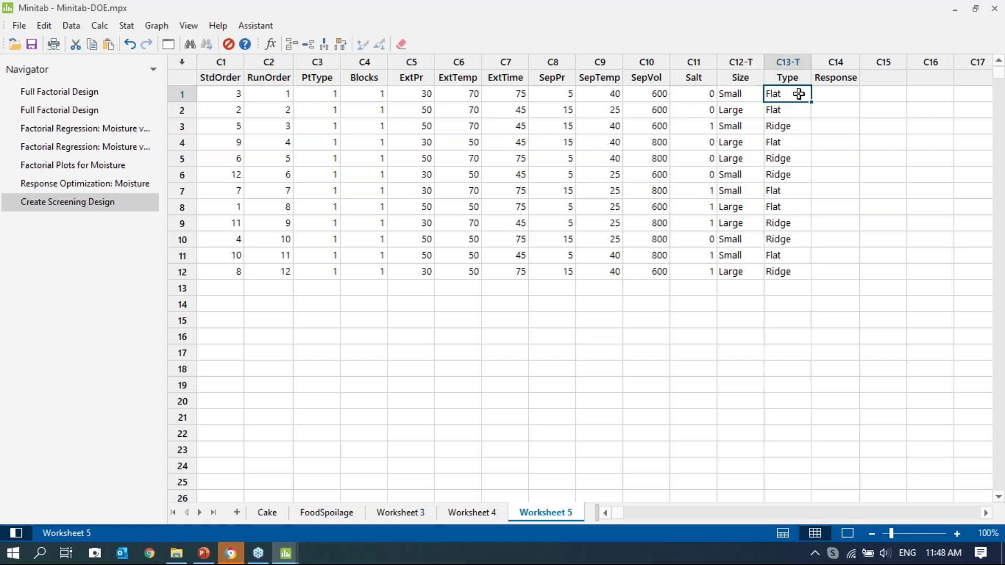
left_click(848, 93)
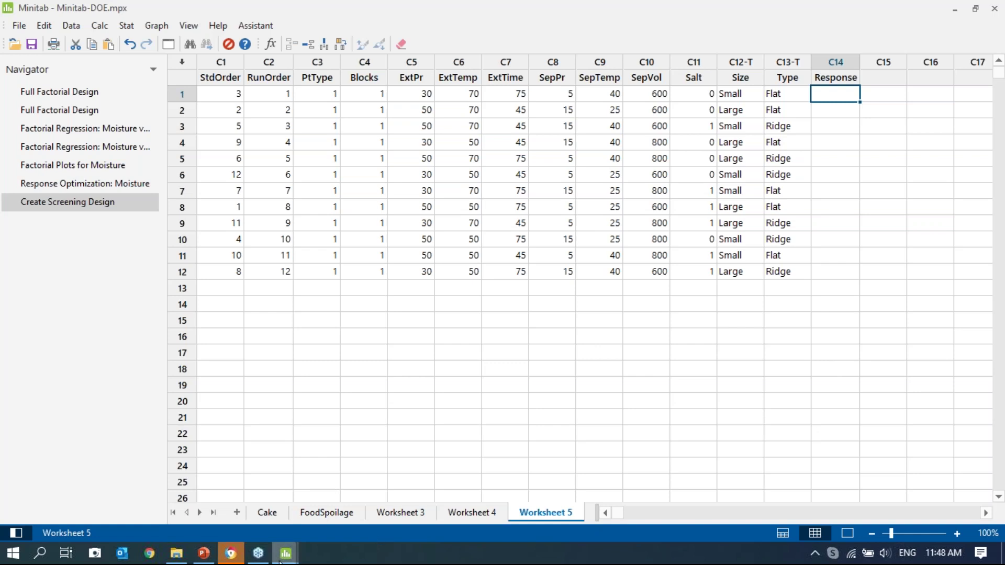
Switch to the Assistant_PlackettBurman project and display only its worksheet at 120% zoom, showing the Fat Removed column
mouse_move(286, 553)
left_click(225, 510)
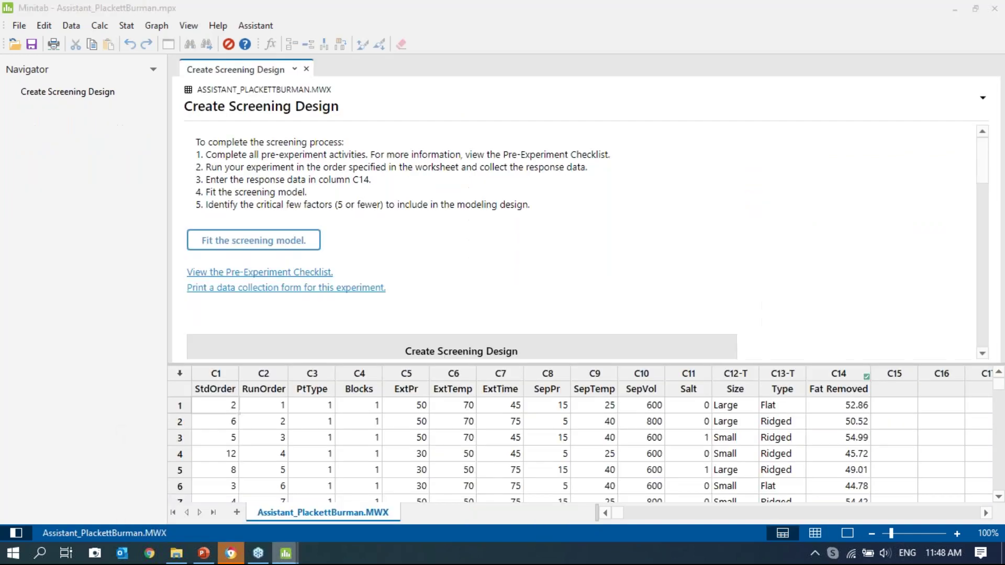
left_click(818, 535)
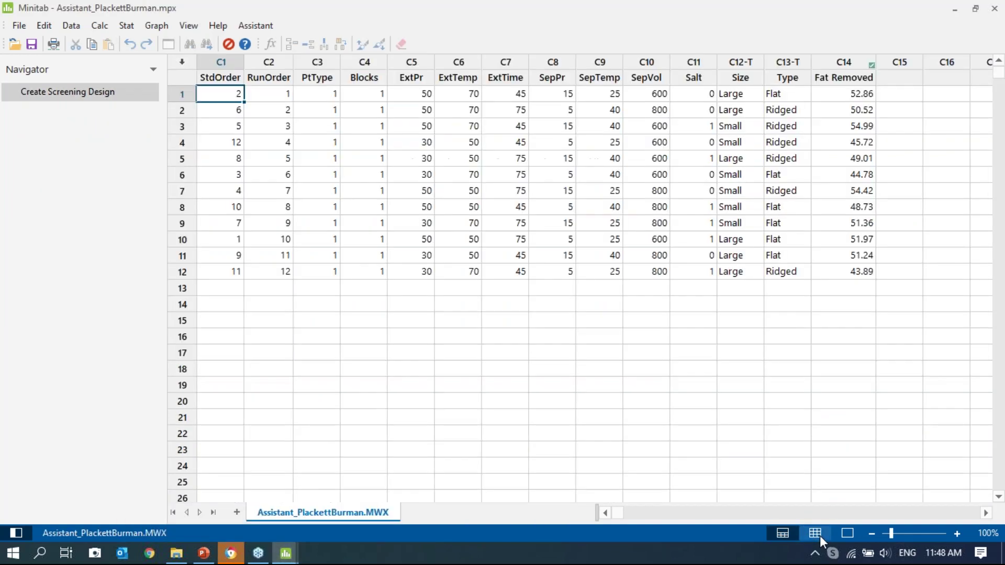
left_click(956, 533)
left_click(956, 533)
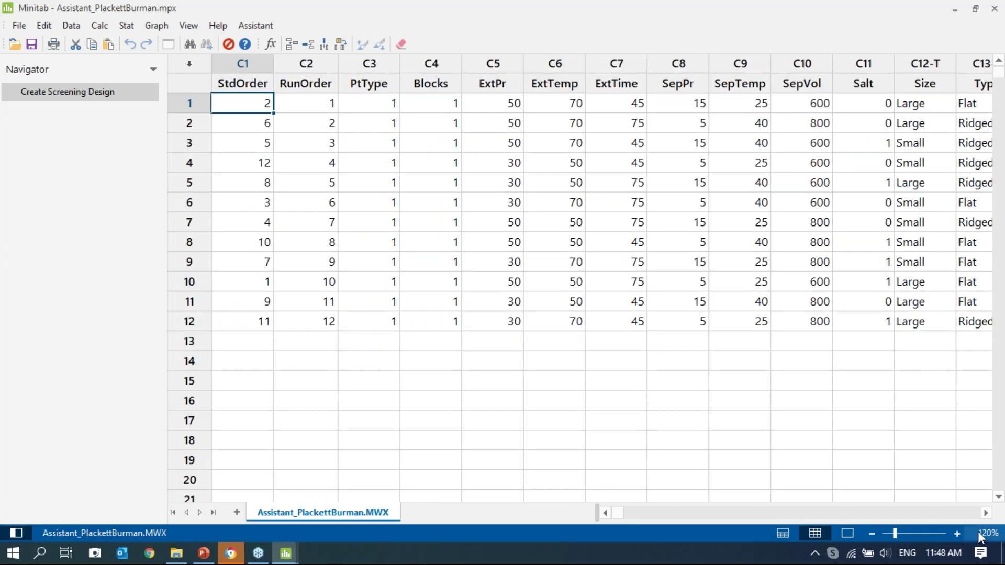
left_click(986, 513)
left_click(987, 513)
left_click(986, 513)
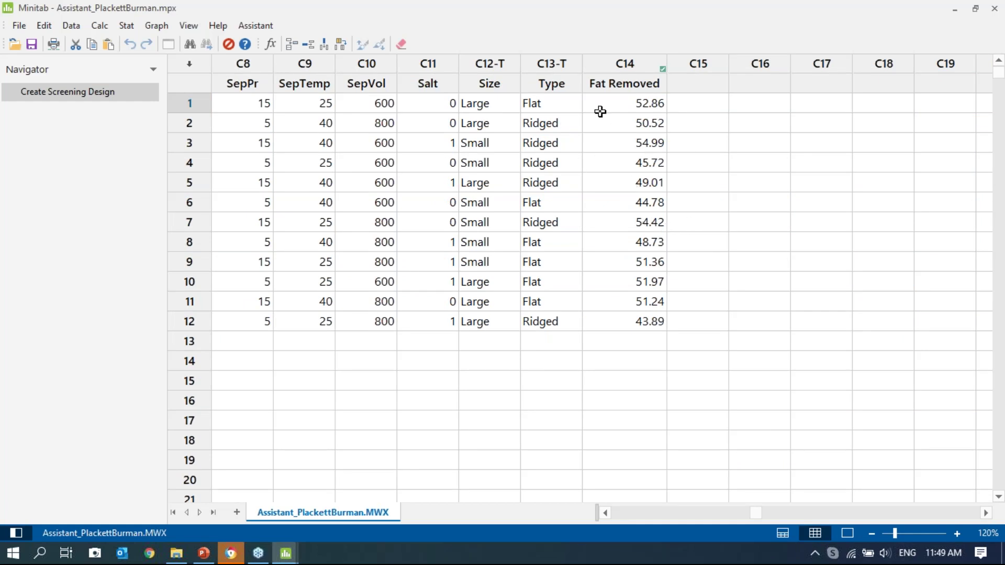
Fit the screening model to the Fat Removed data using the Assistant's analysis of the screening experiment
left_click(247, 26)
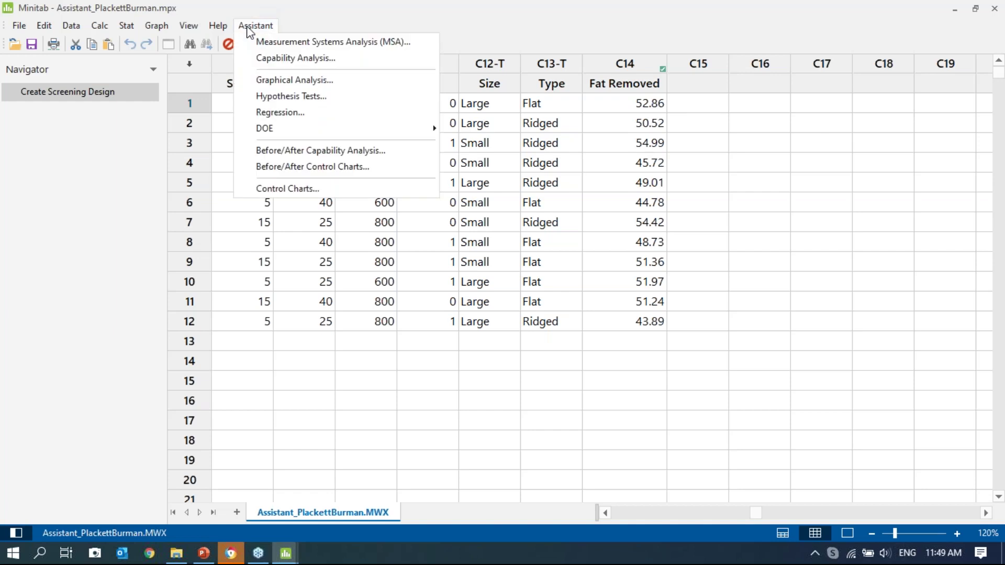
mouse_move(340, 137)
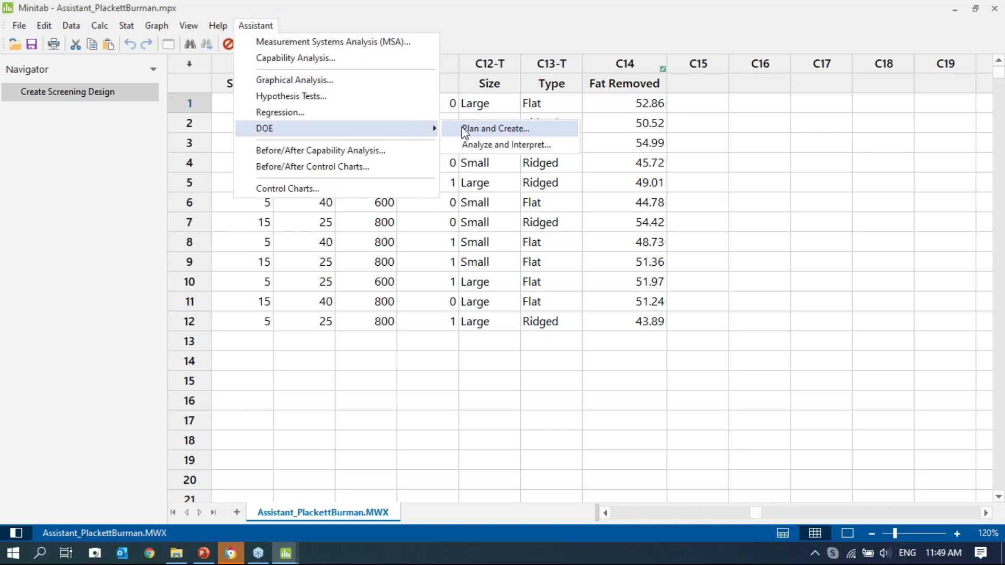
left_click(507, 147)
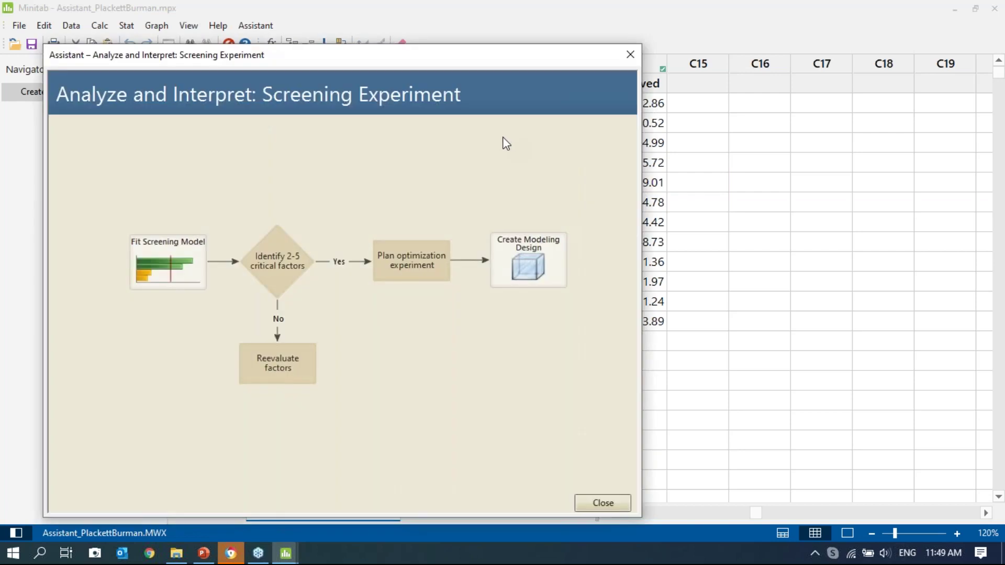
left_click(187, 266)
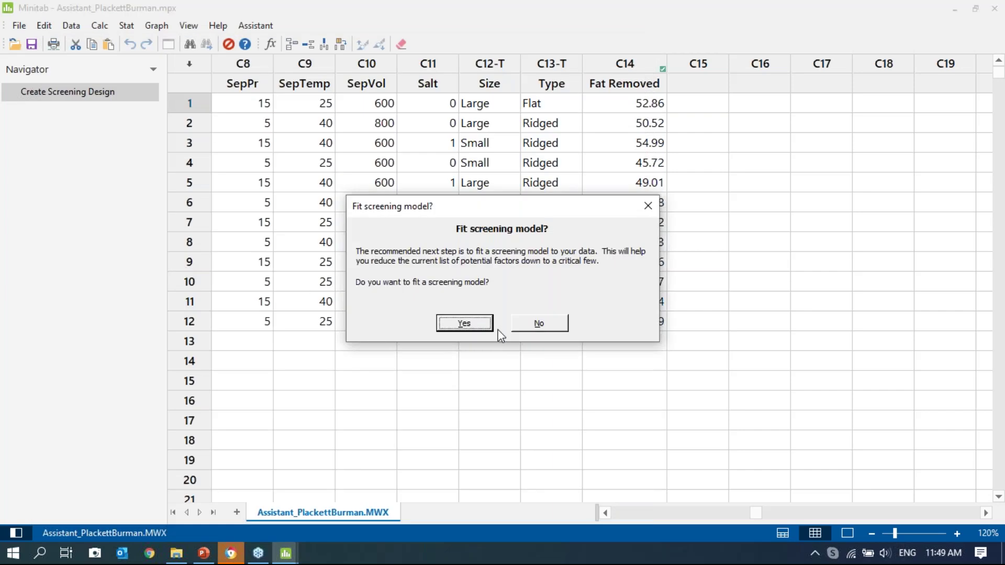
left_click(481, 324)
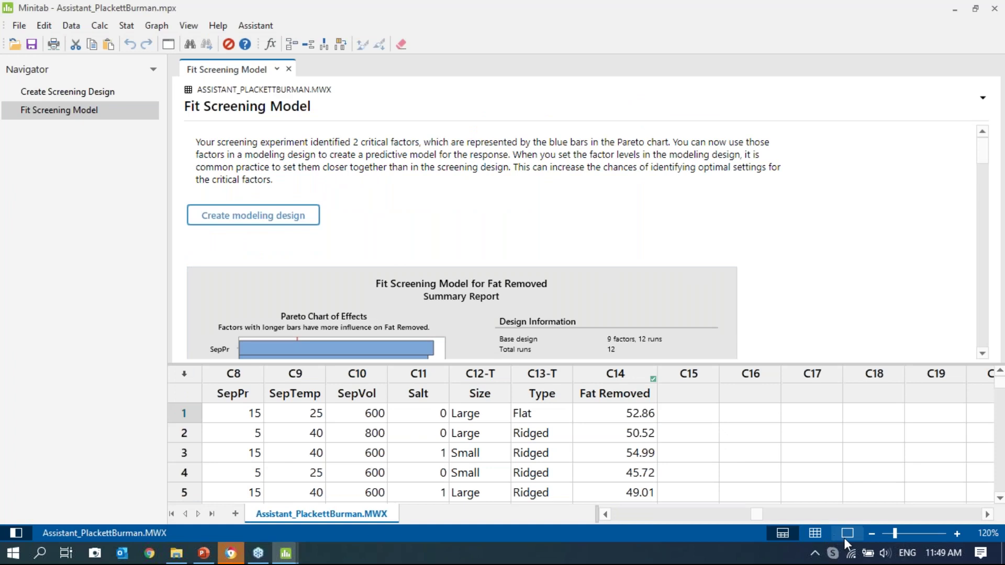
Show only the screening model output at 120% zoom and examine the Summary Report's Pareto chart, explained variation and comments
left_click(847, 534)
scroll(768, 350, "down", 5)
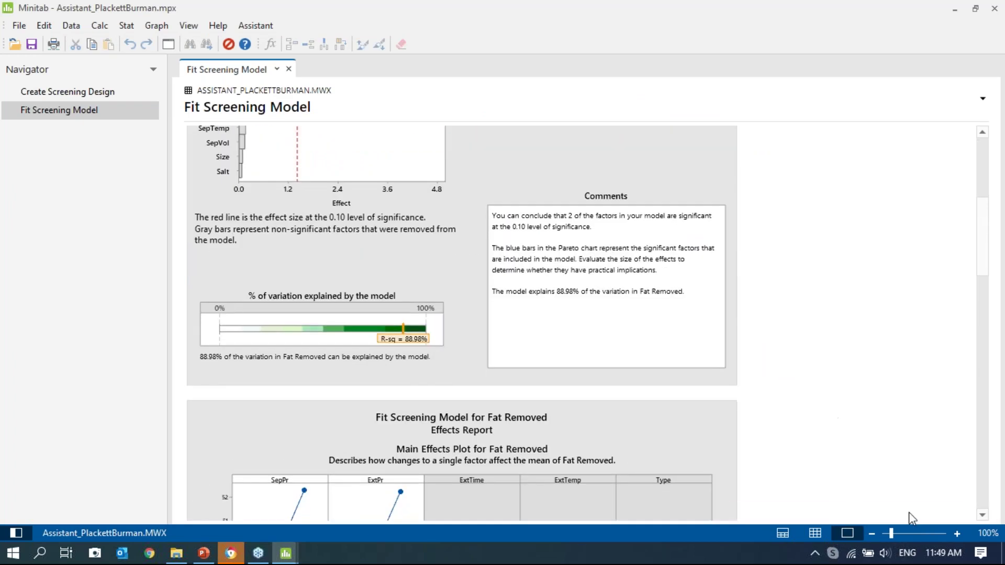
left_click(957, 532)
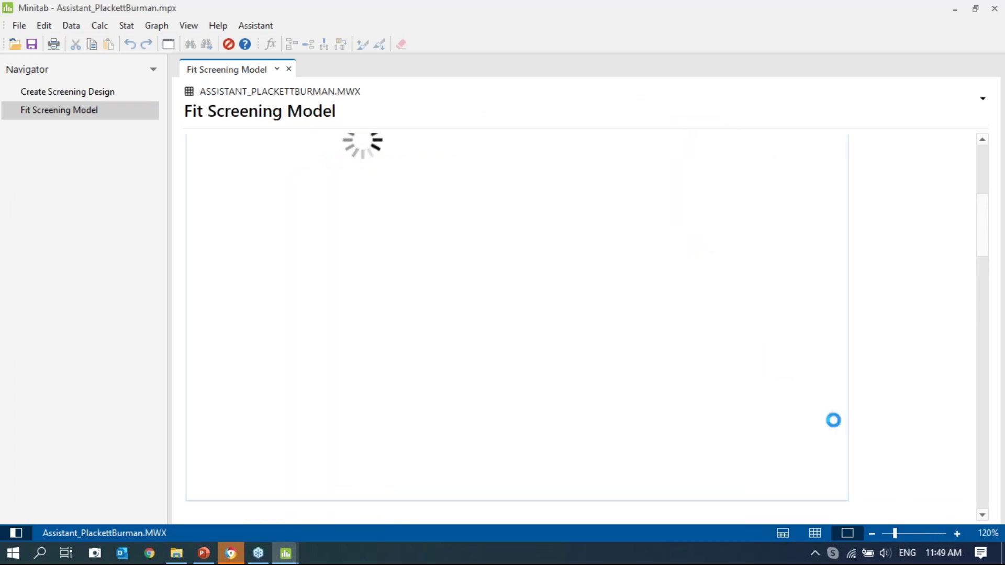
scroll(718, 292, "up", 10)
scroll(719, 287, "down", 3)
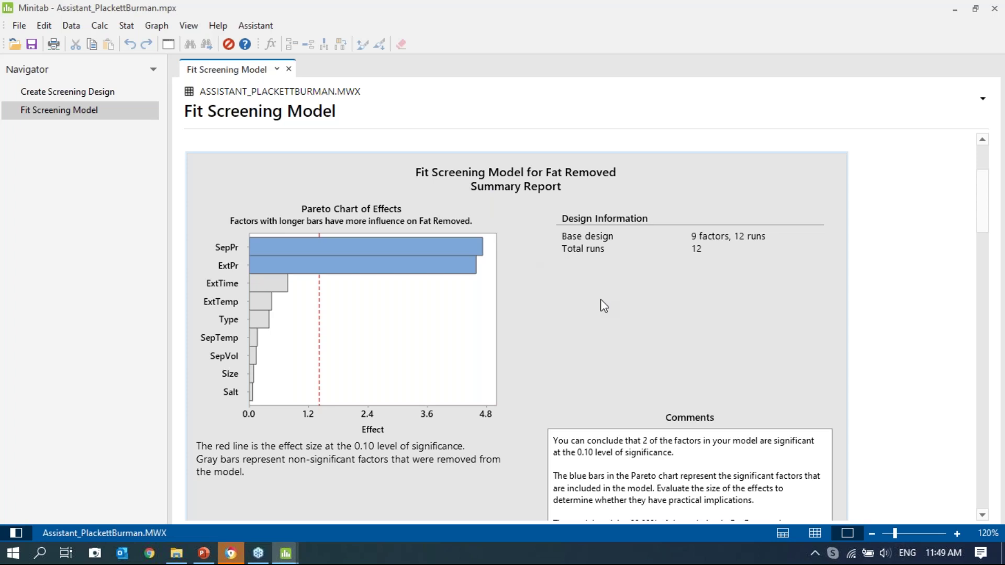
mouse_move(371, 272)
mouse_move(262, 266)
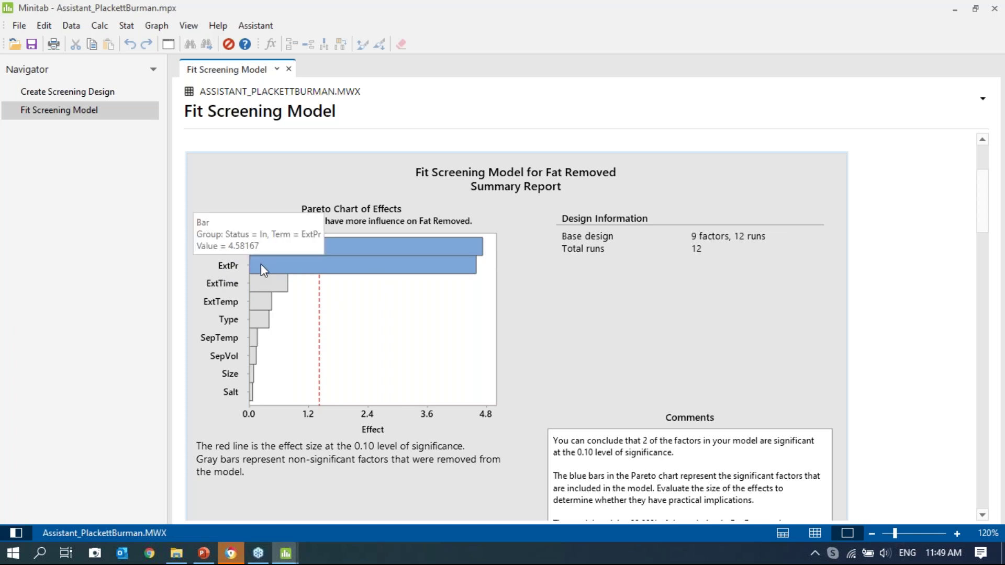
scroll(261, 264, "down", 3)
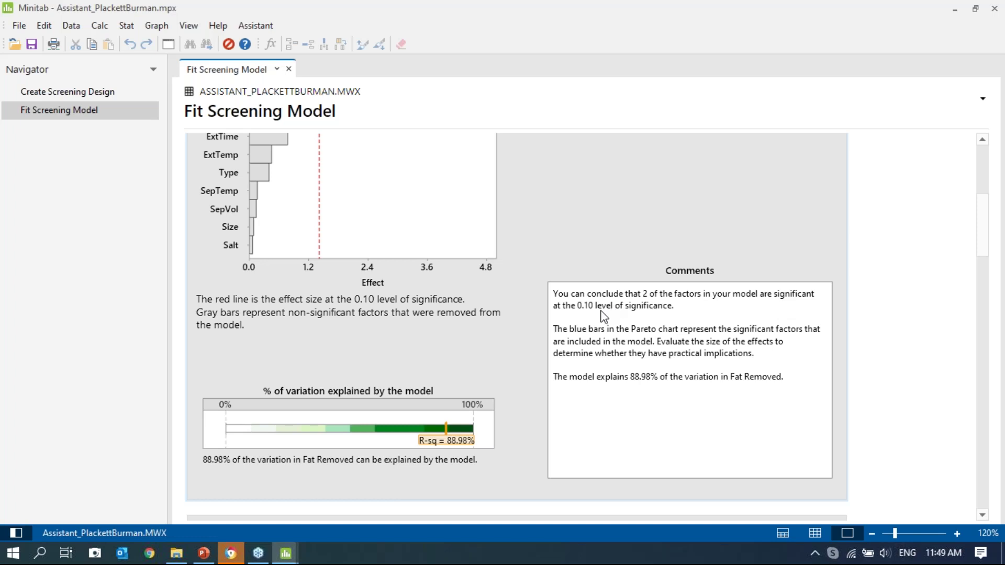
scroll(602, 318, "down", 3)
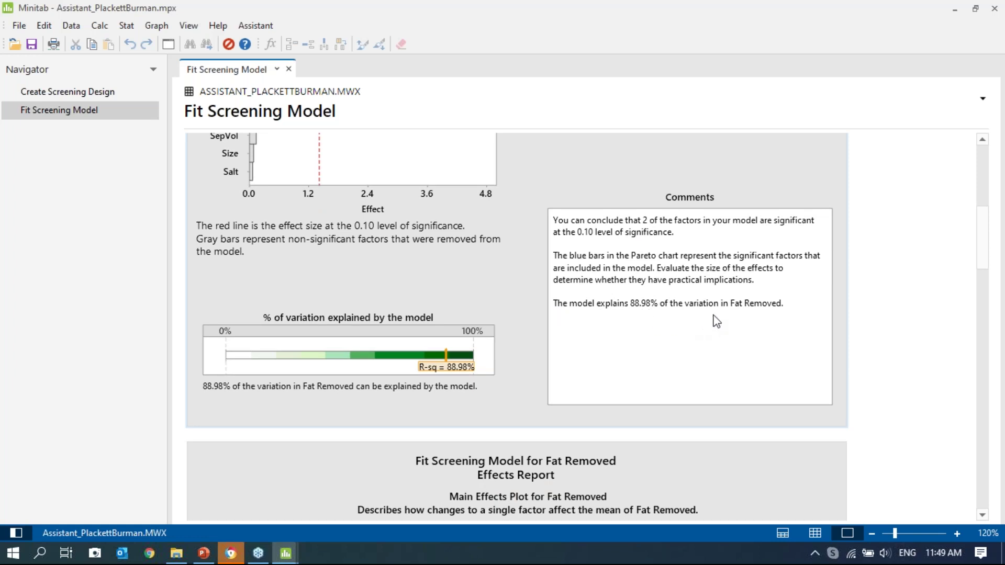
Examine the screening model's Effects Report, Diagnostic Report and Report Card for Fat Removed
scroll(713, 323, "down", 5)
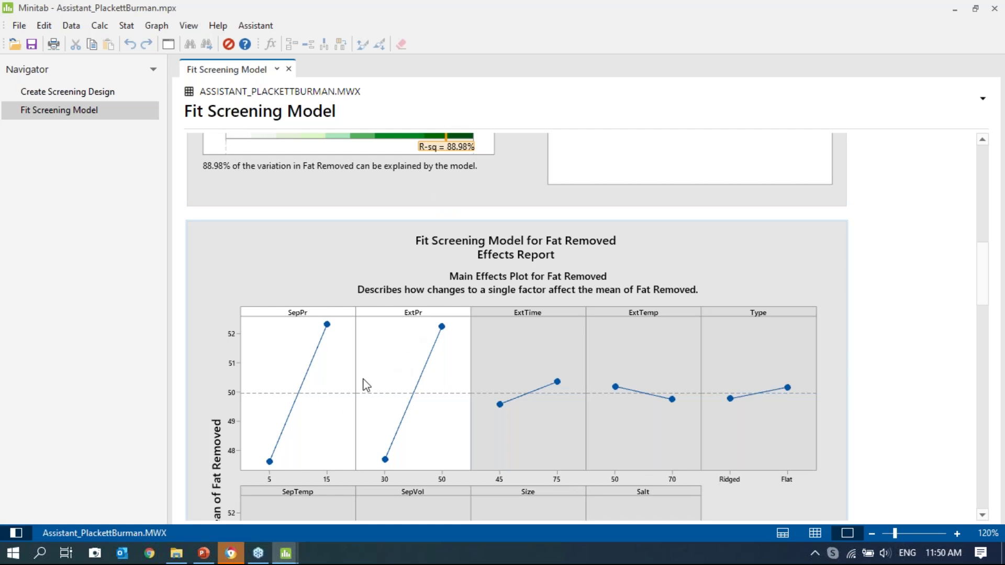
scroll(417, 419, "down", 10)
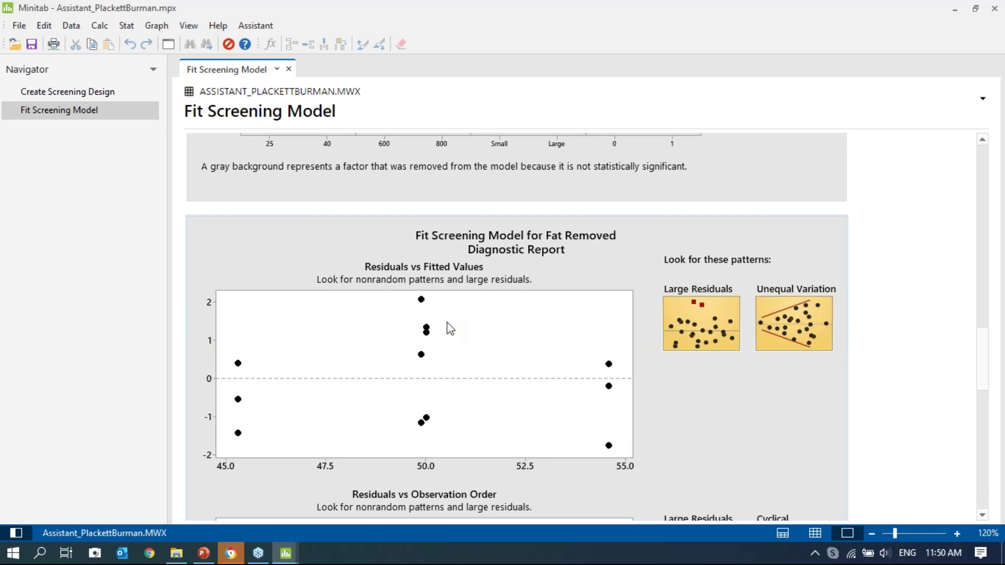
scroll(467, 321, "down", 8)
scroll(468, 324, "down", 5)
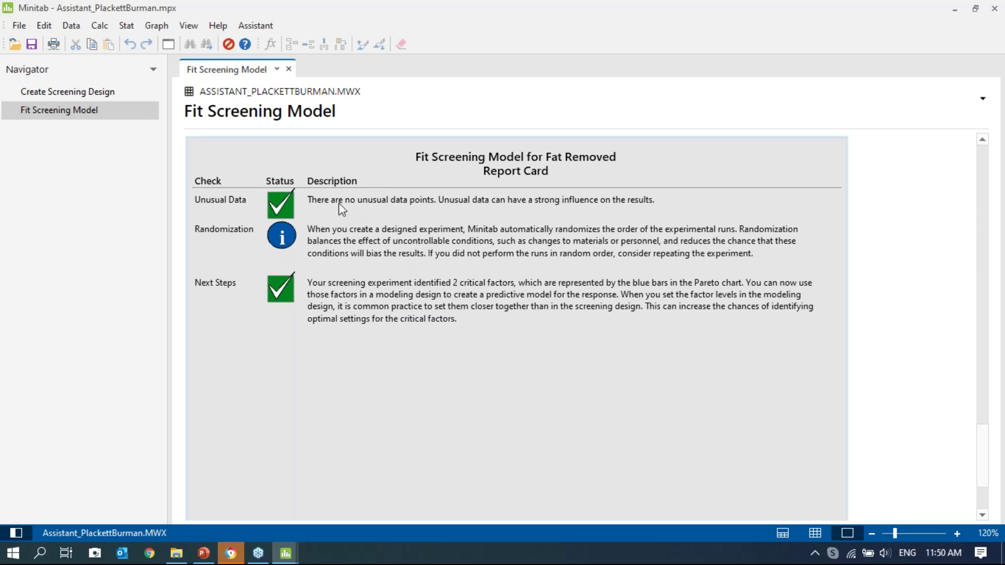
View the Assistant's flowcharts for planning and creating experiments and for analyzing a screening experiment, closing each without creating anything
left_click(253, 27)
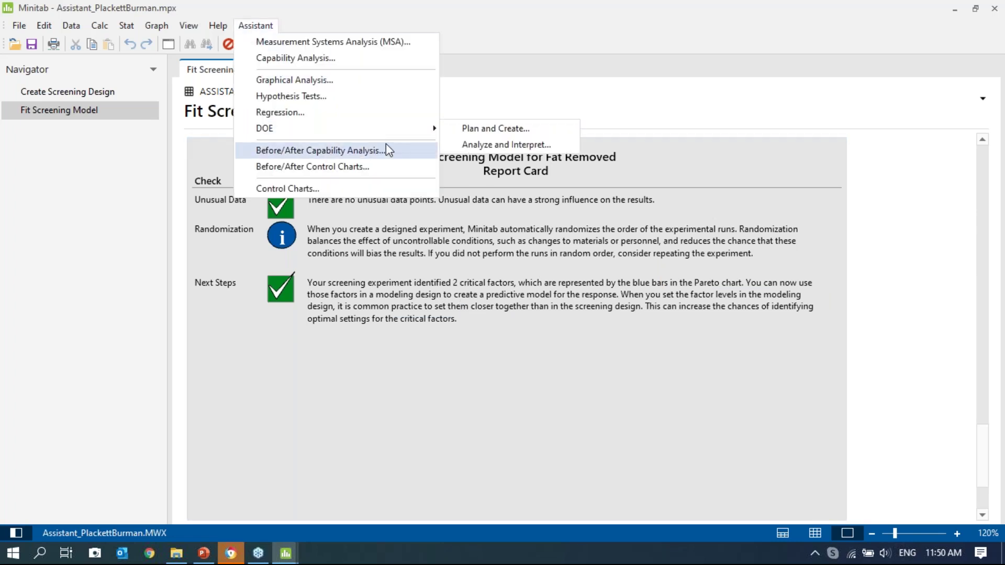
left_click(490, 130)
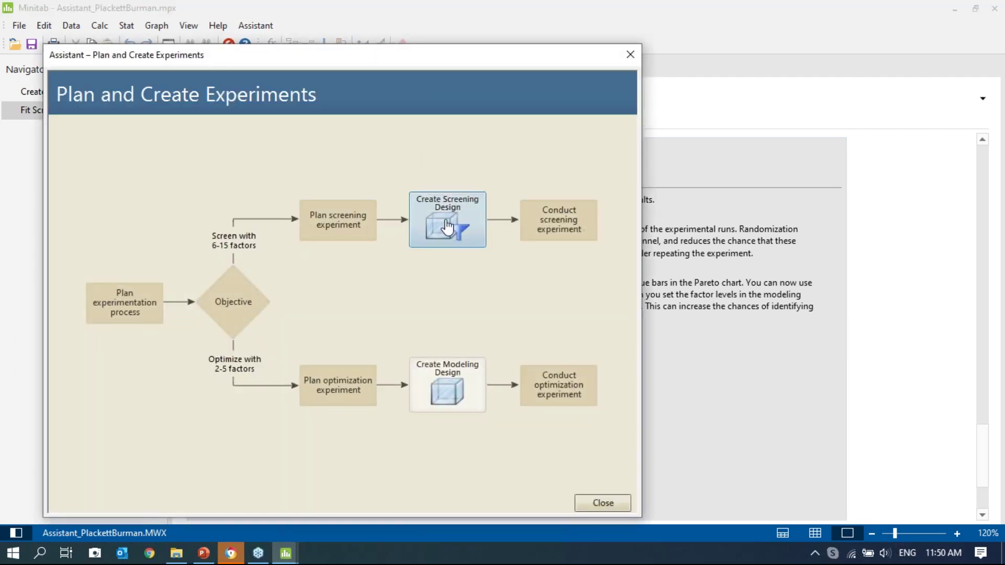
left_click(622, 505)
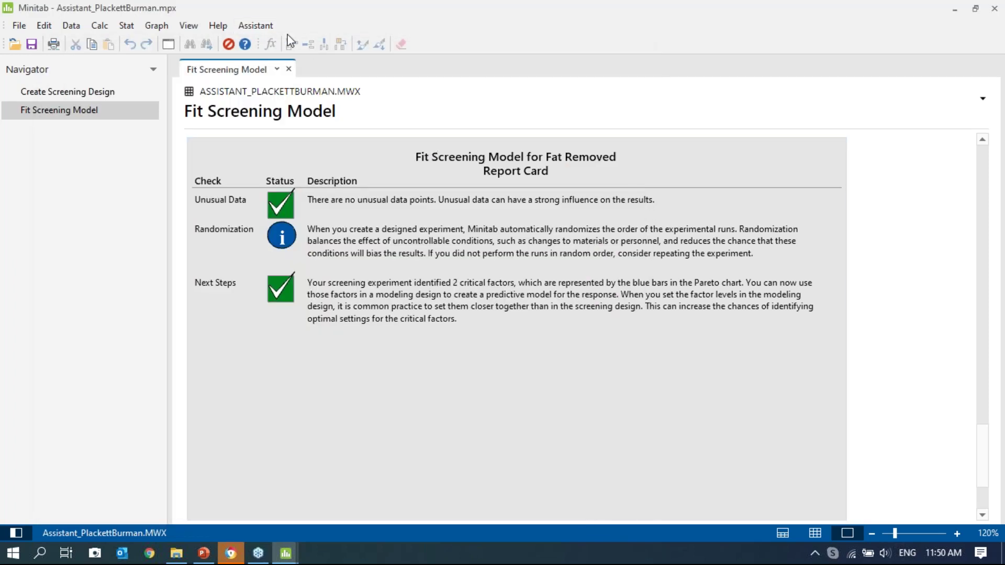
left_click(255, 25)
mouse_move(307, 134)
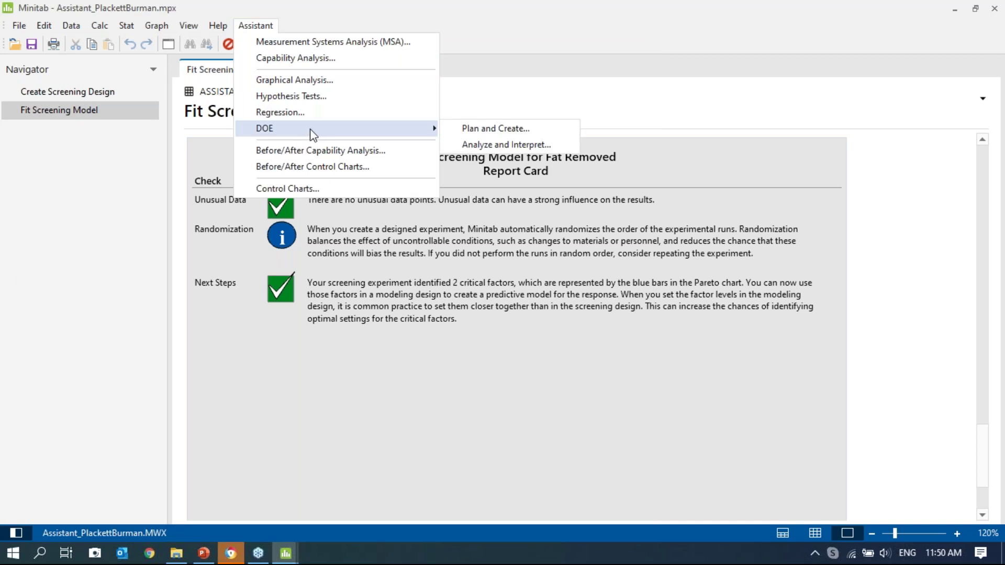
left_click(486, 144)
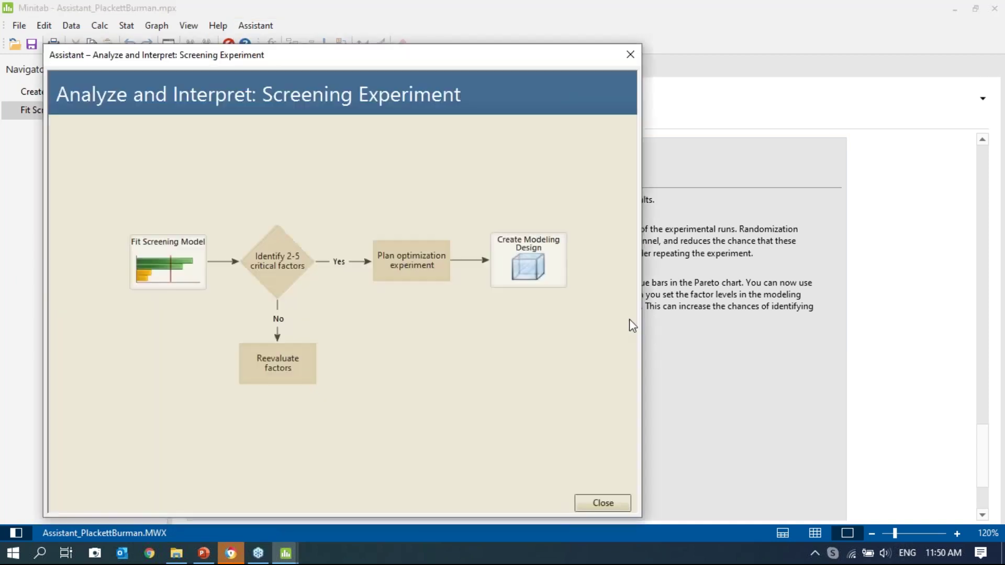
left_click(597, 505)
Revisit the main effects plots and residual plots in the Fit Screening Model output
scroll(505, 269, "up", 10)
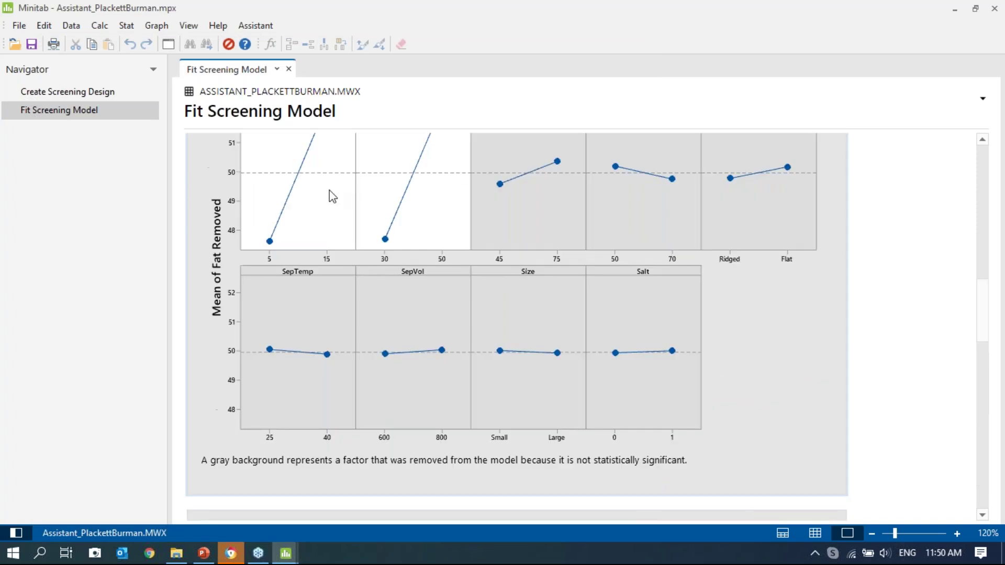
left_click(106, 91)
scroll(635, 276, "down", 6)
left_click(87, 111)
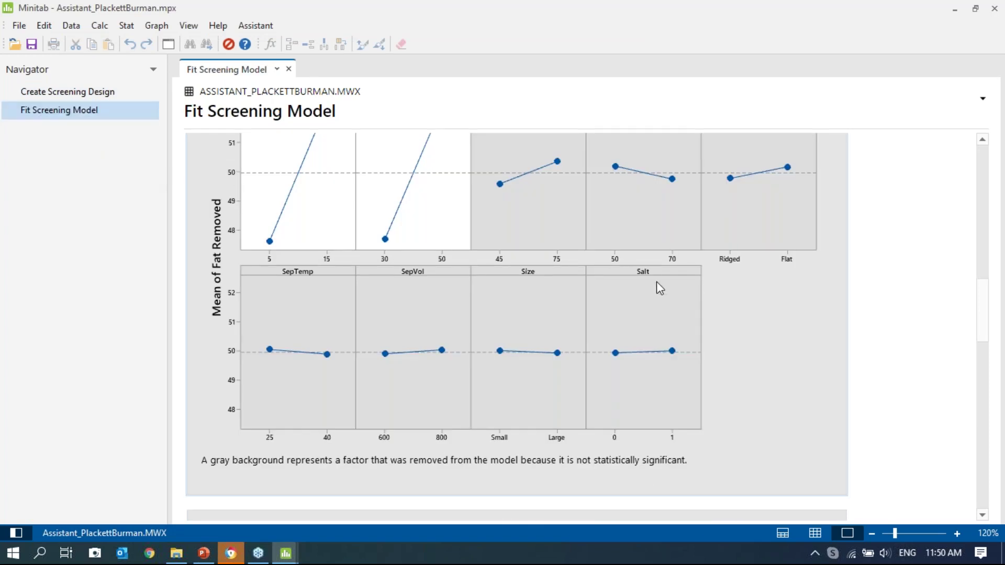
scroll(654, 285, "down", 5)
scroll(652, 286, "up", 1)
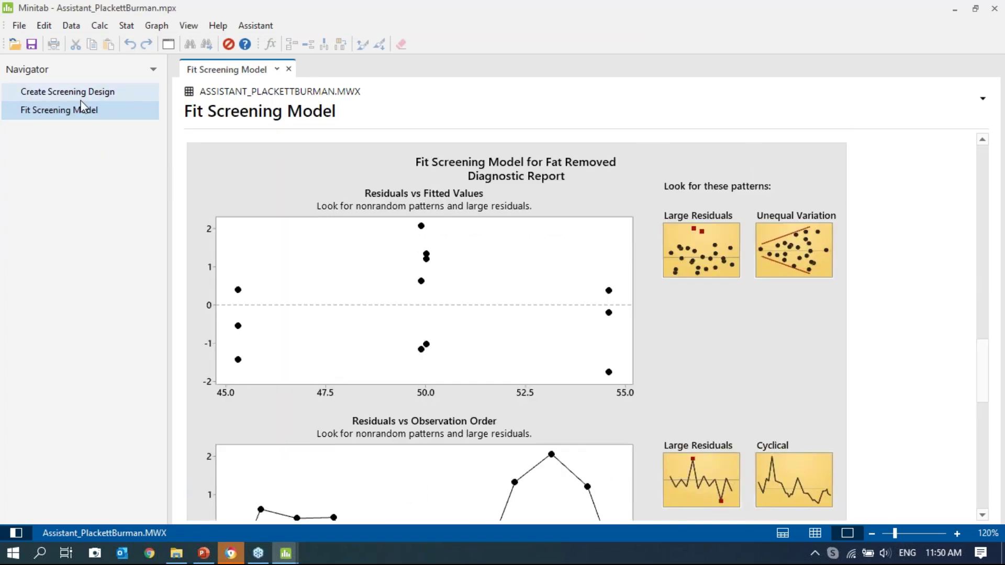
Open the Create Screening Design output and examine its factor settings, detection ability, effect sizes and Report Card
left_click(80, 94)
left_click(80, 96)
scroll(460, 200, "up", 1)
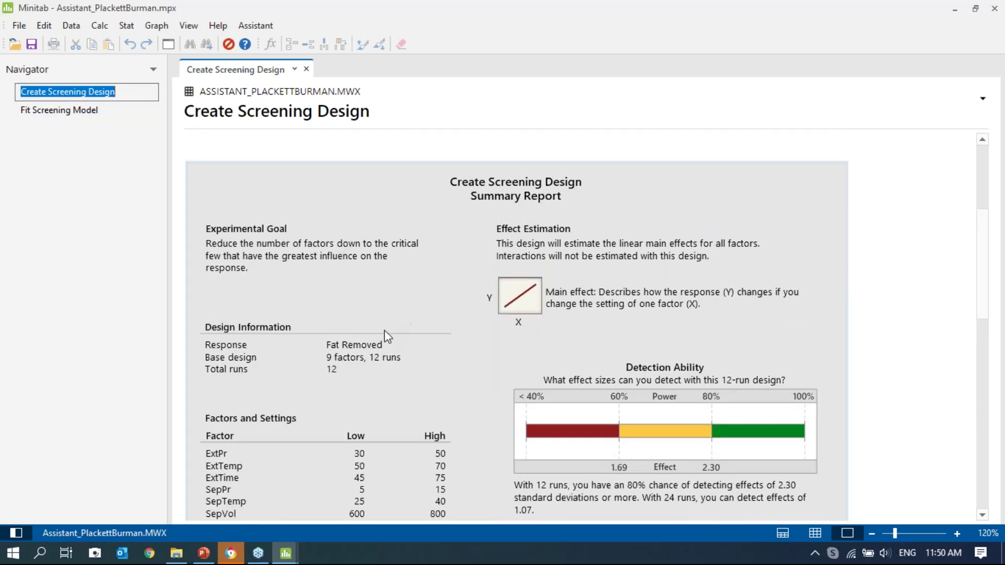
scroll(410, 332, "down", 1)
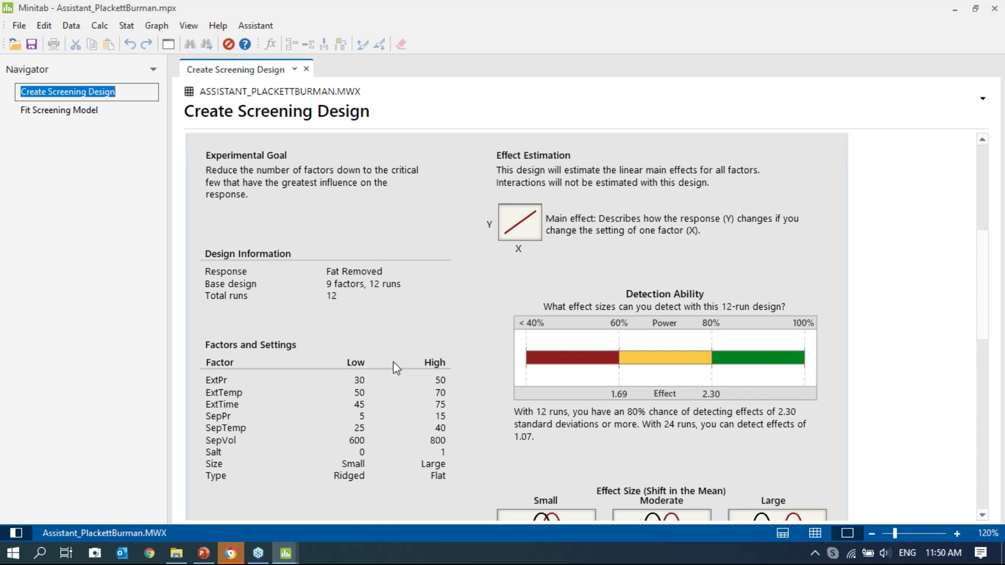
scroll(407, 363, "down", 2)
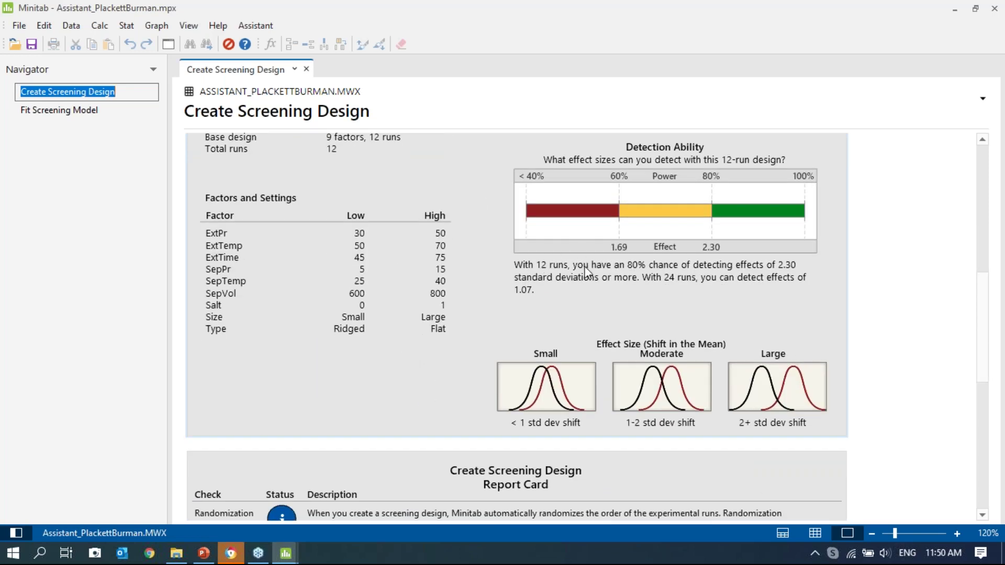
scroll(592, 264, "up", 1)
mouse_move(652, 302)
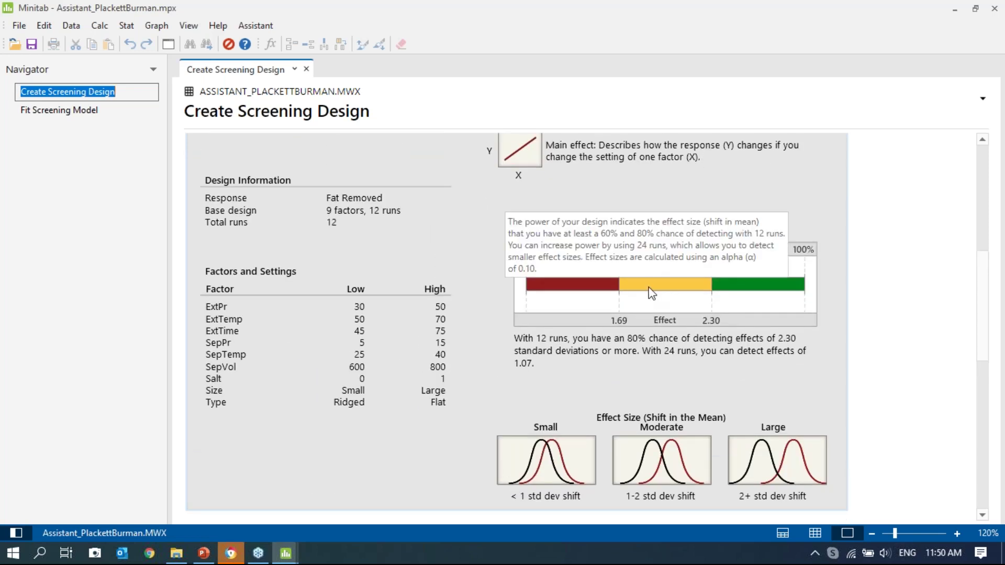
scroll(649, 220, "down", 2)
scroll(643, 216, "down", 3)
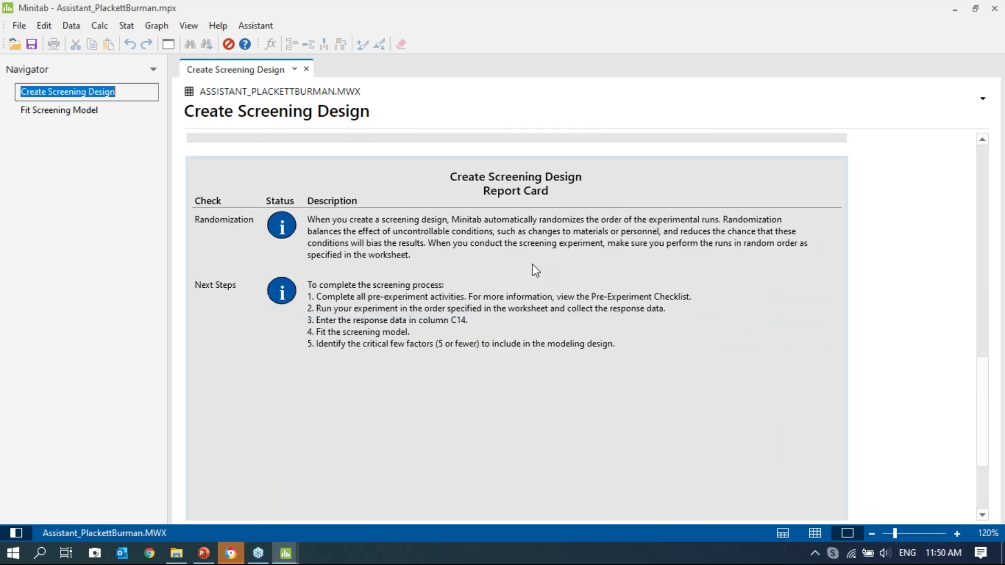
Return to the Fit Screening Model output and look over the Assistant's DOE options without choosing one
left_click(96, 111)
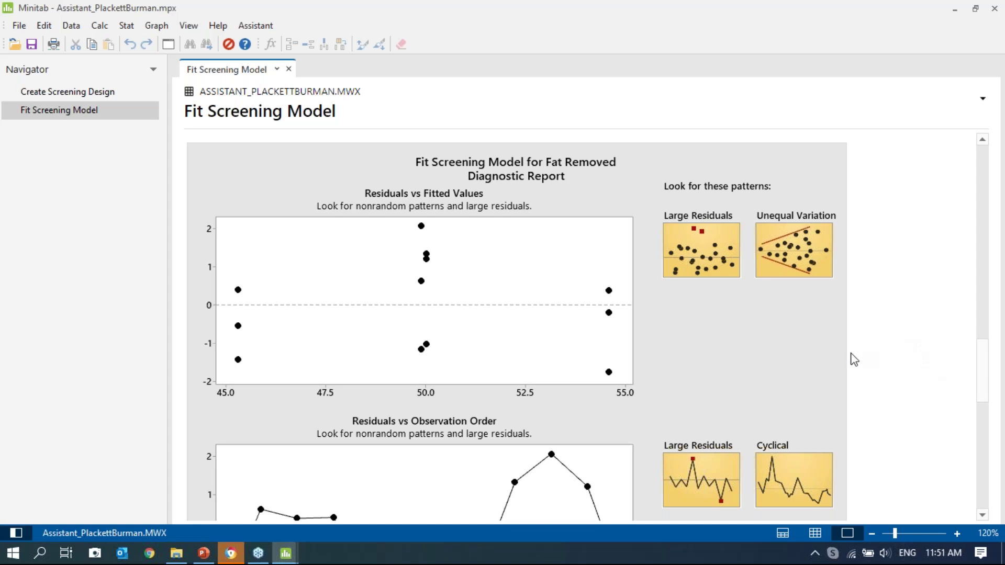
left_click(259, 27)
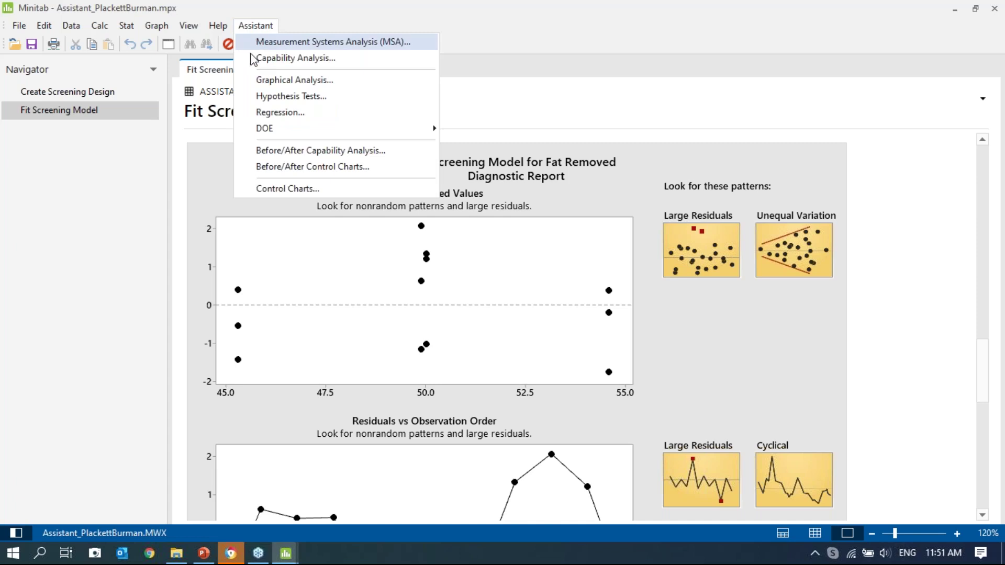
mouse_move(287, 134)
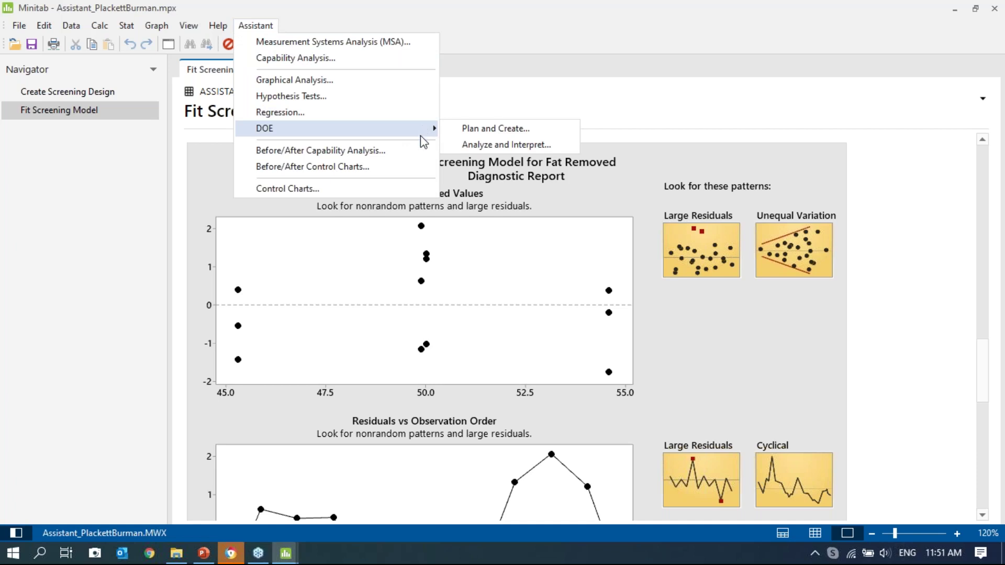
left_click(618, 203)
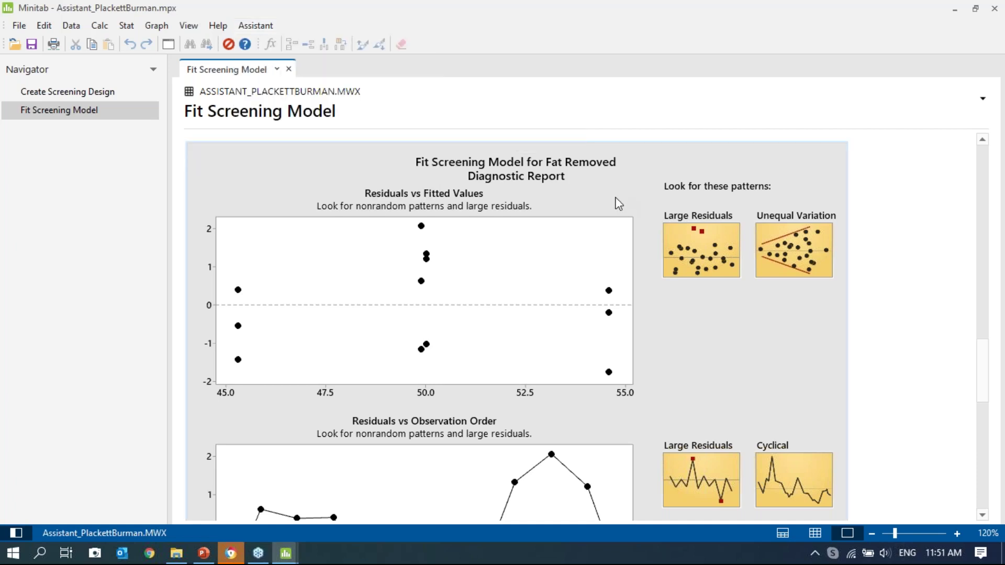
left_click(264, 25)
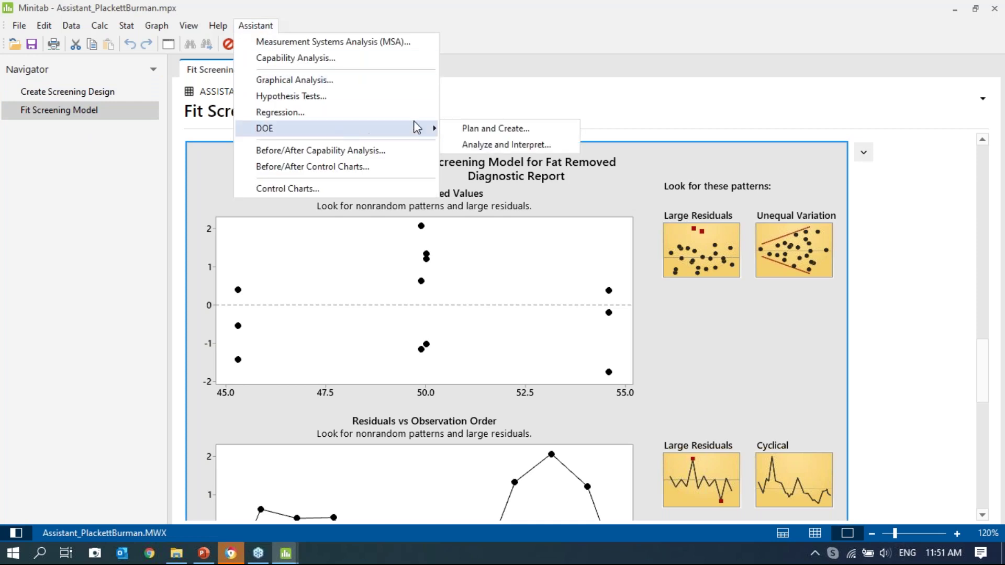
left_click(655, 291)
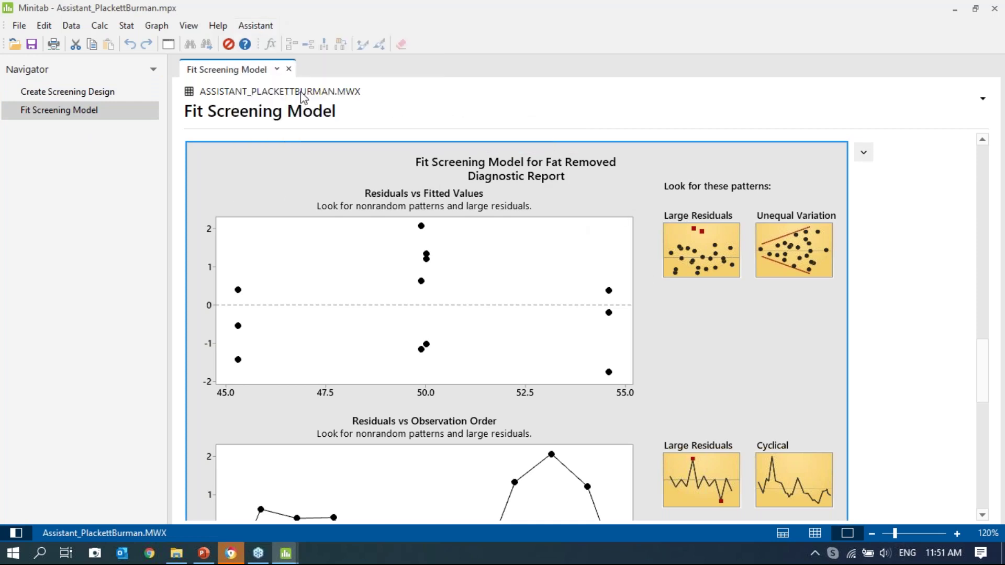
View the table of available factorial and Plackett-Burman designs from Create Factorial Design, closing it without creating a design
left_click(126, 25)
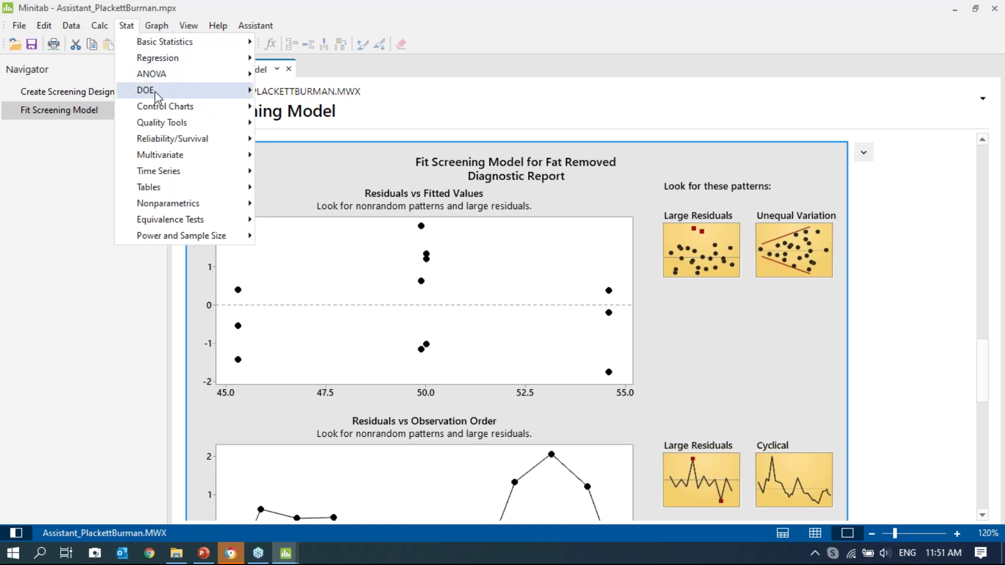
mouse_move(157, 93)
mouse_move(334, 111)
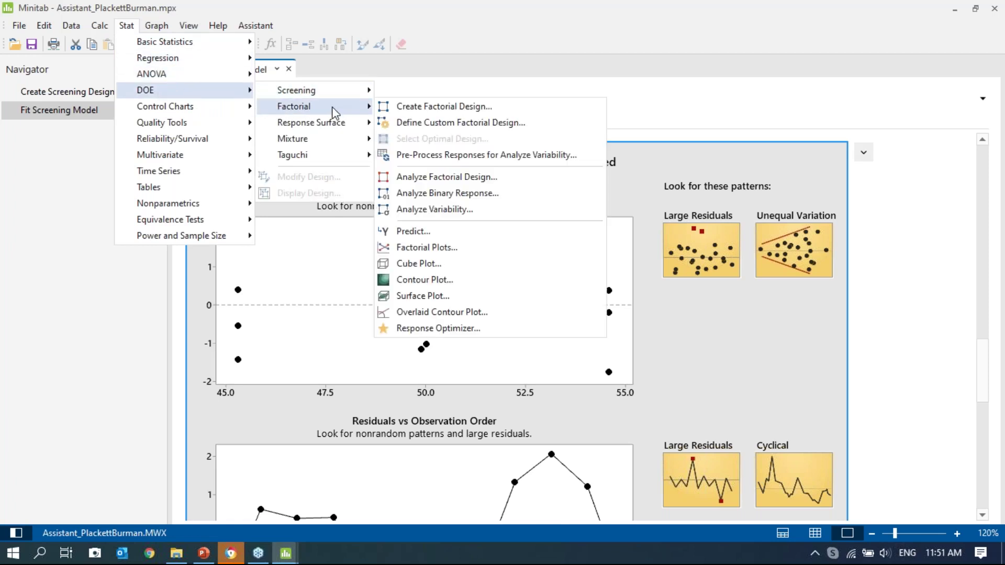
left_click(413, 111)
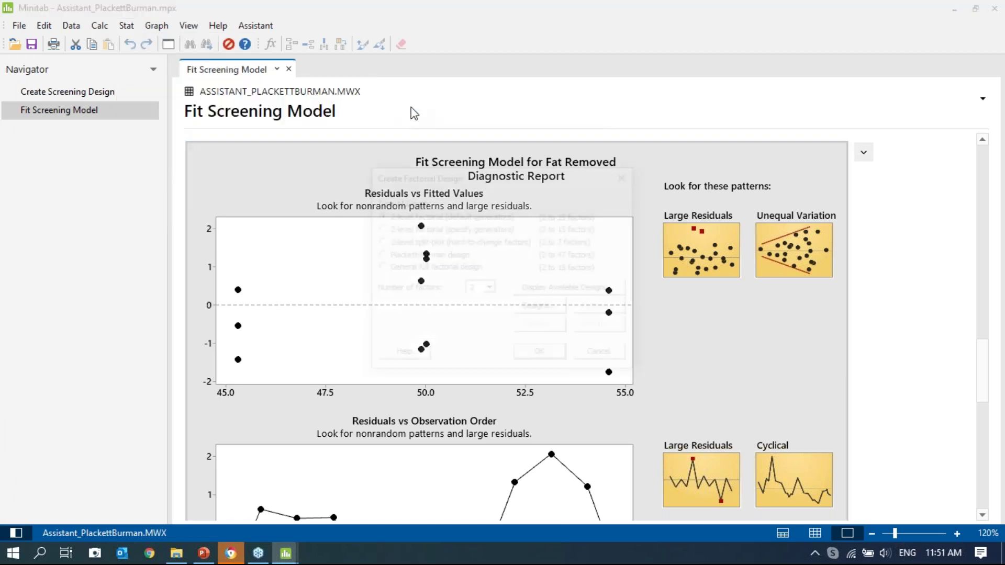
left_click(602, 294)
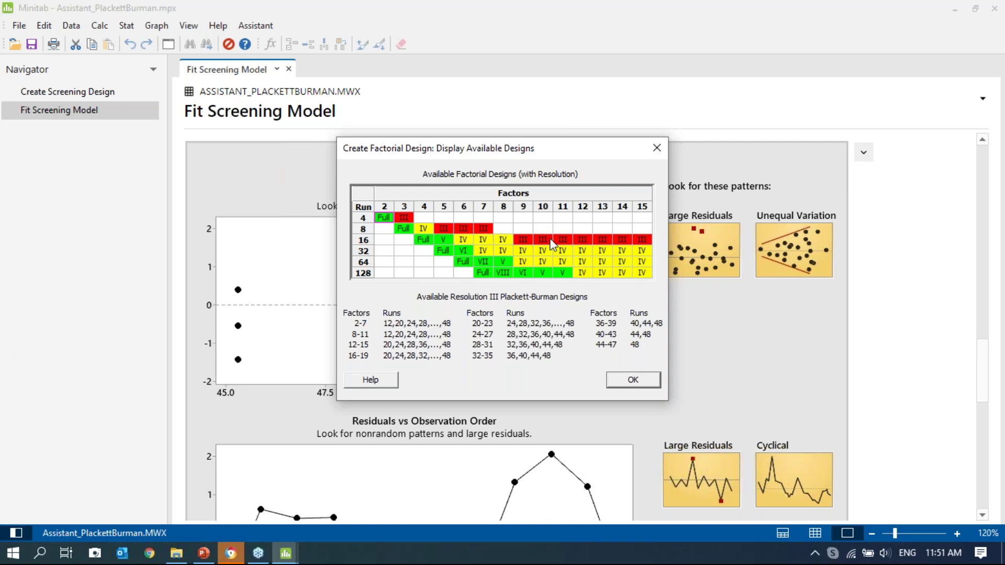
left_click(656, 147)
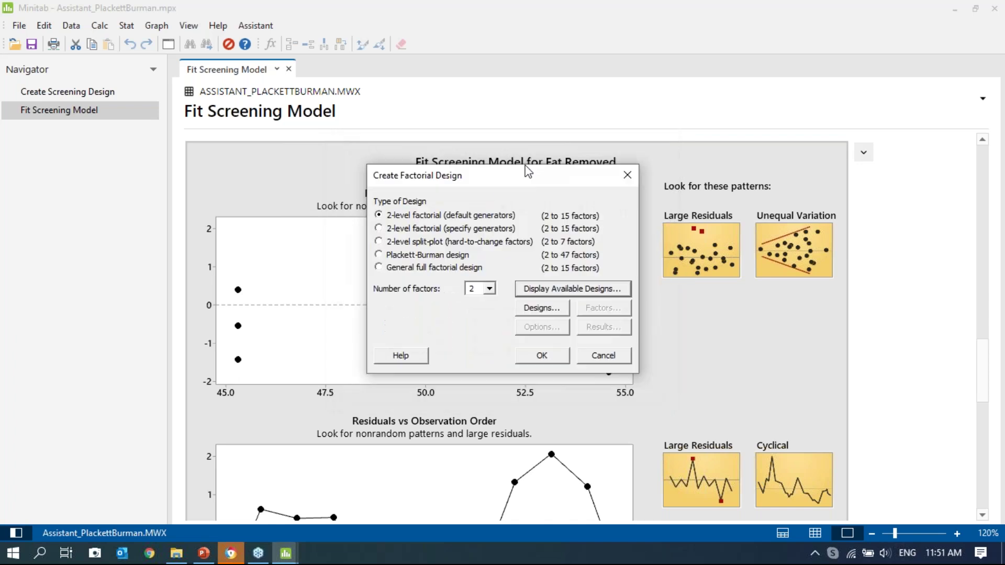
left_click(600, 361)
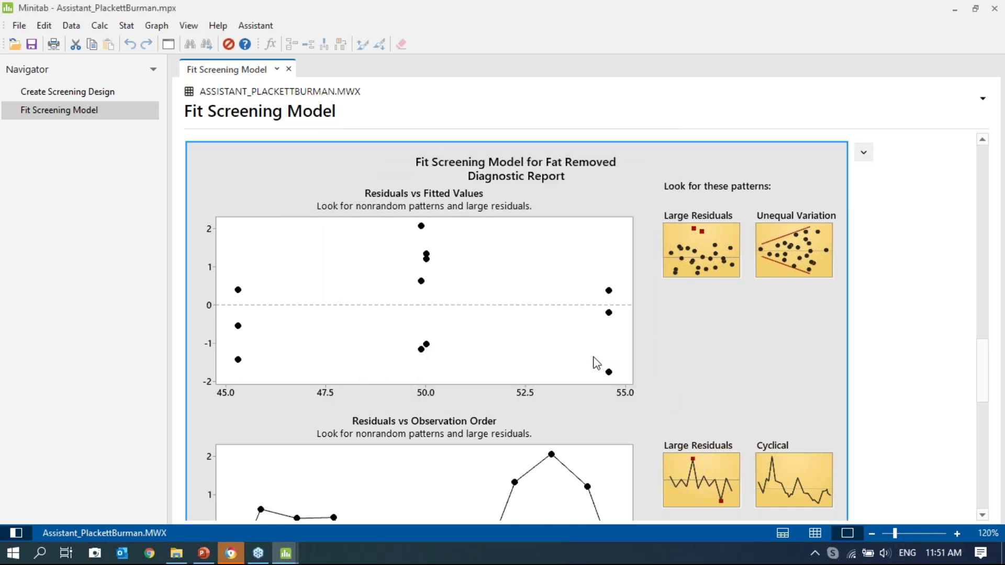
Check the Assistant's DOE analysis option, and review the main effects plots for Fat Removed again
left_click(264, 26)
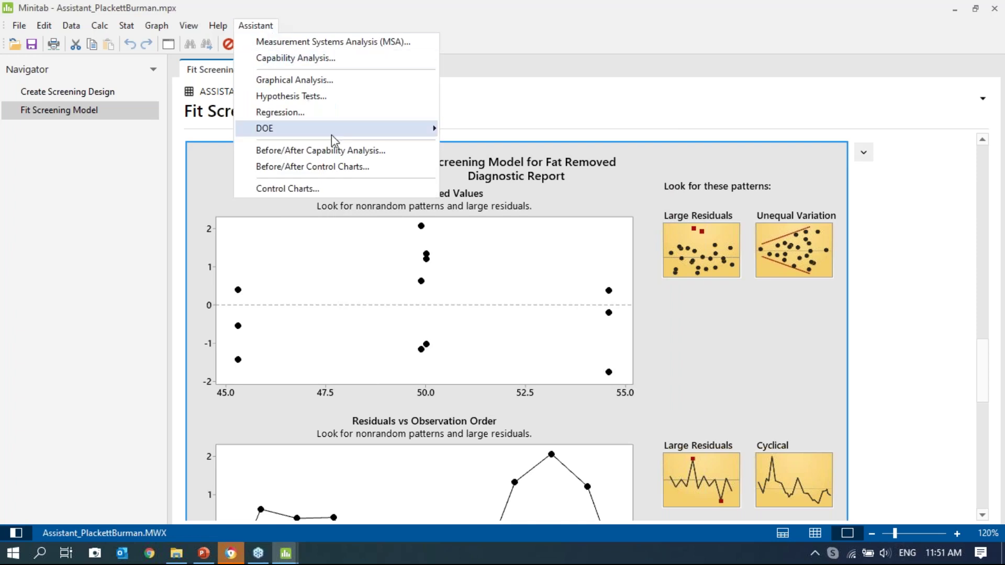
mouse_move(331, 132)
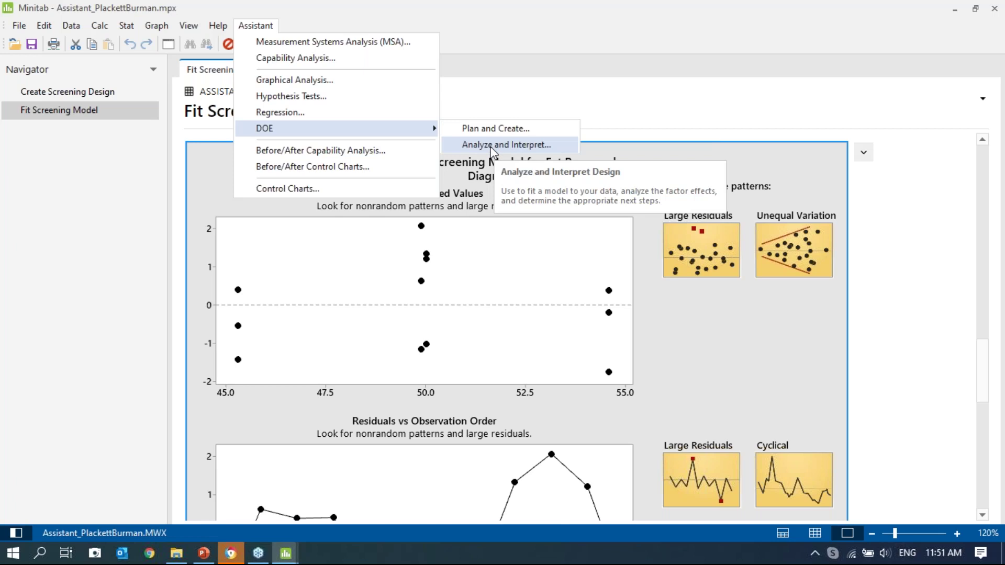
left_click(747, 328)
scroll(605, 317, "up", 5)
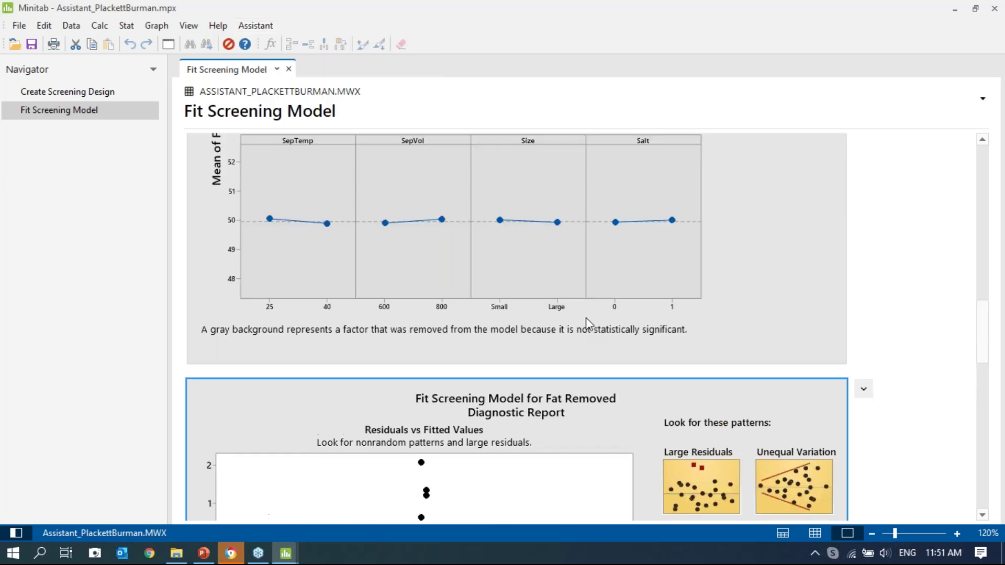
scroll(588, 324, "up", 10)
scroll(530, 369, "down", 10)
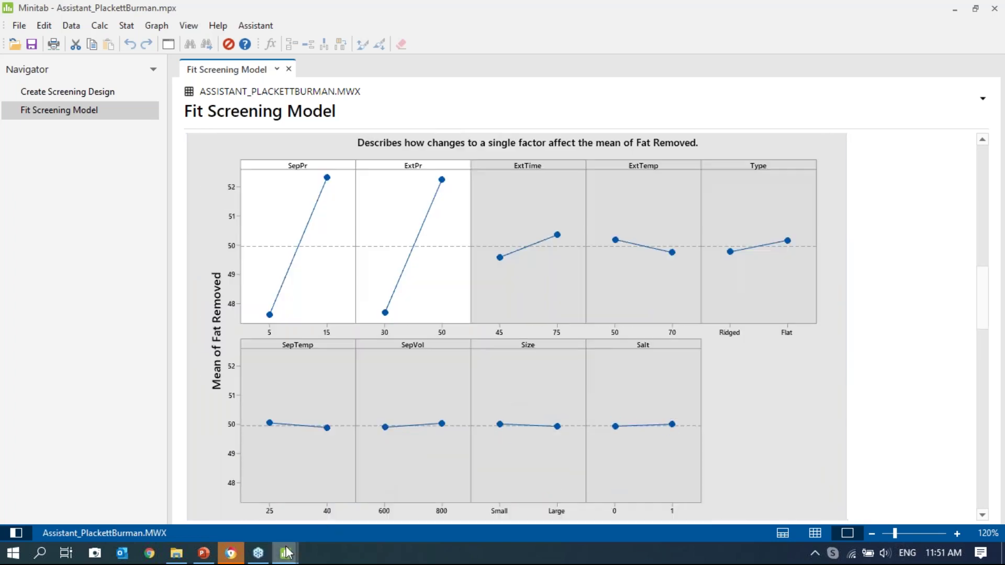
Switch to the Minitab-DOE project and display its Cake worksheet
mouse_move(286, 552)
left_click(234, 498)
mouse_move(286, 554)
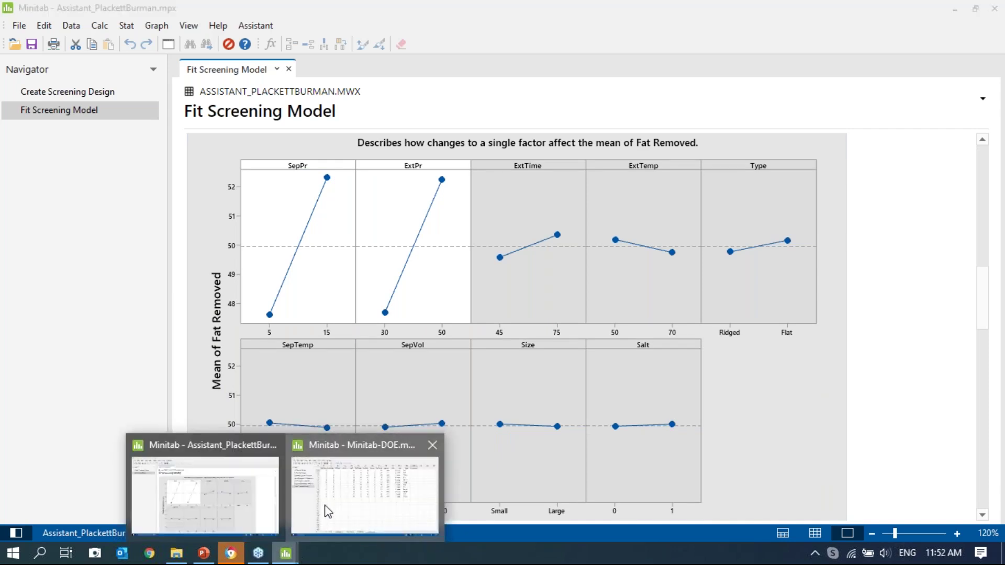
left_click(328, 512)
left_click(278, 513)
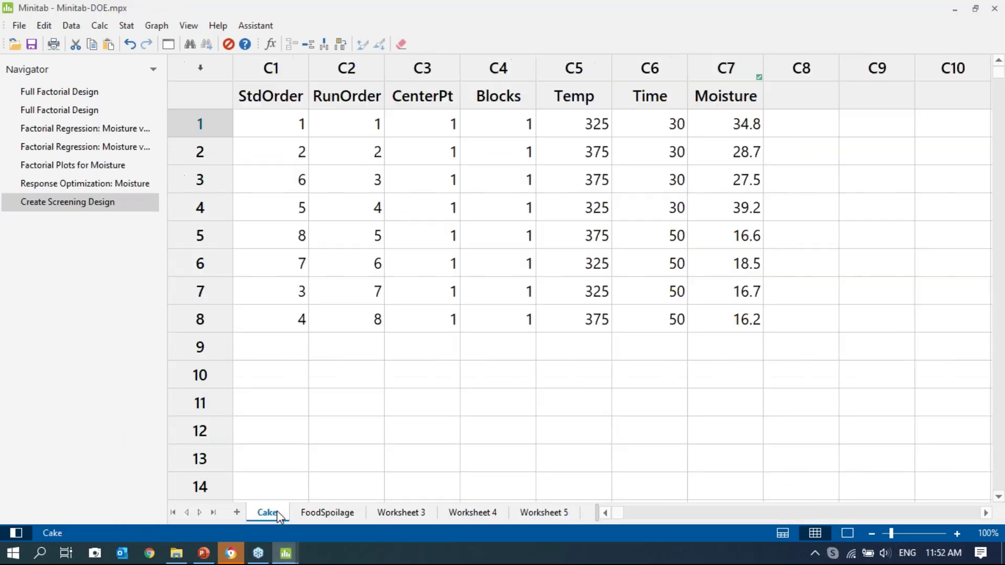
Look over the first factorial regression output for Moisture and open the Factorial Plots for Moisture
left_click(85, 129)
scroll(618, 235, "up", 1)
scroll(618, 235, "up", 3)
scroll(617, 231, "down", 5)
left_click(152, 165)
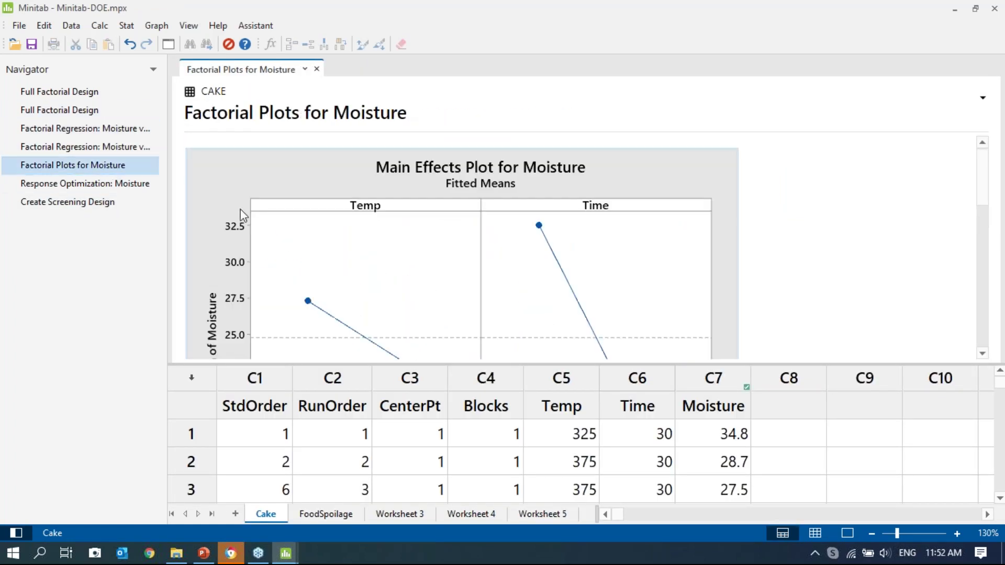
Look over the Factorial Plots for Moisture and open the Response Optimization: Moisture output
scroll(626, 251, "down", 3)
left_click(123, 194)
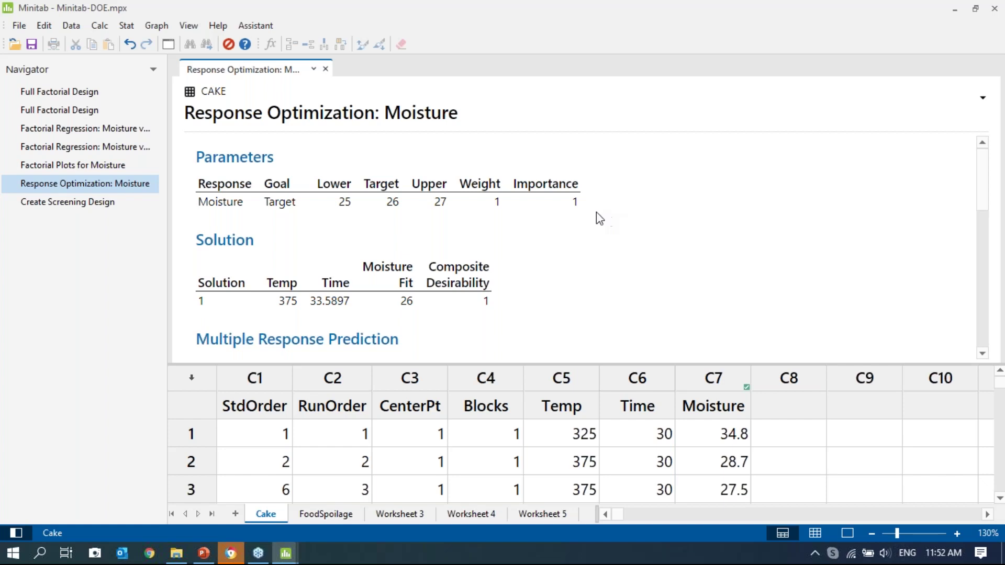
Compare the commands offered for the Screening, Factorial, Response Surface, Mixture and Taguchi design types without starting any
left_click(122, 30)
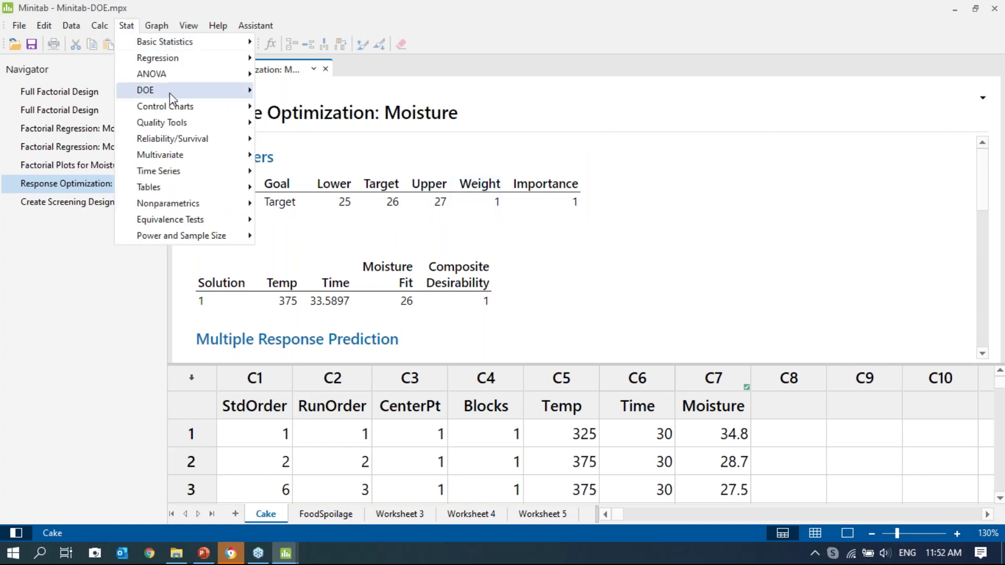
mouse_move(171, 94)
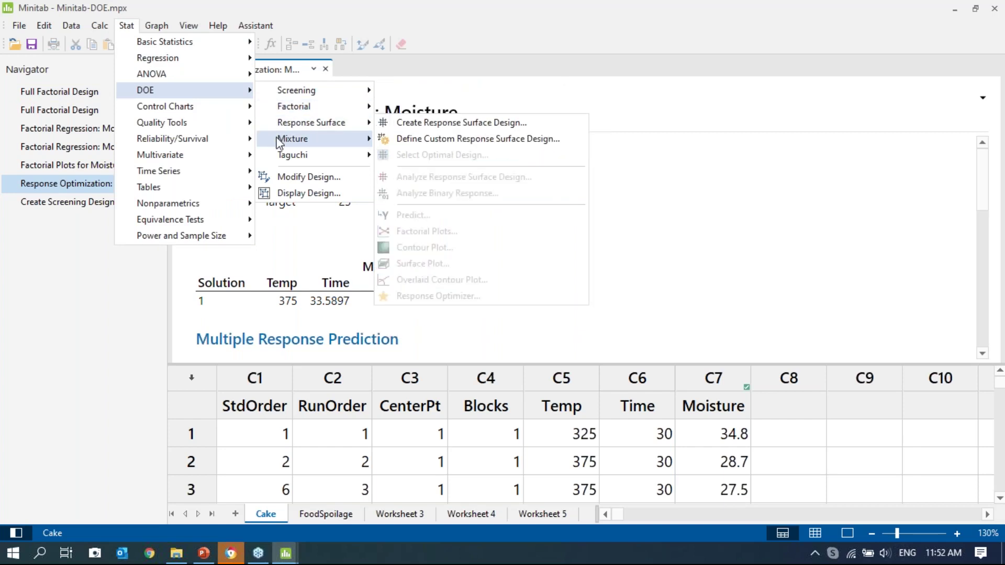
mouse_move(276, 156)
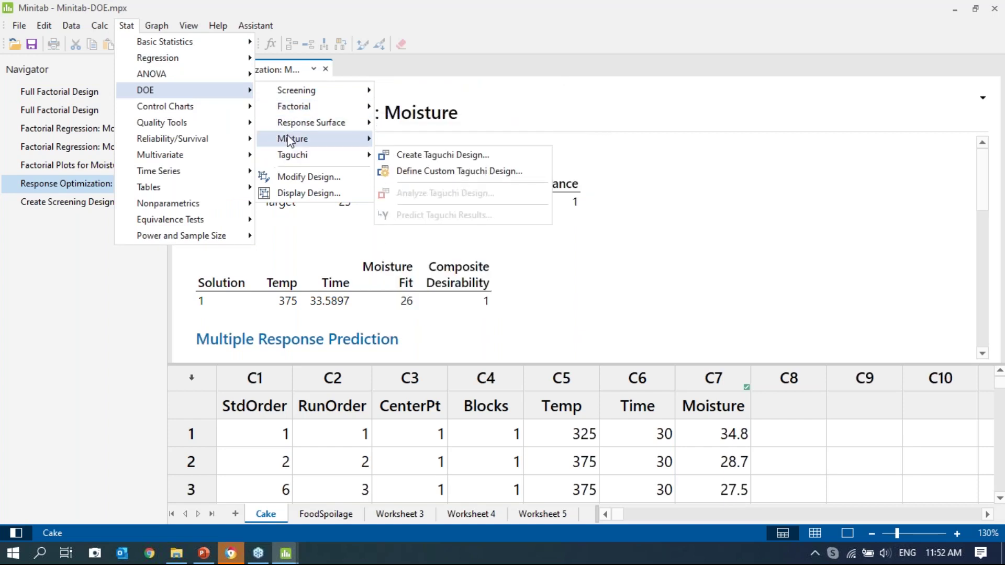
mouse_move(305, 115)
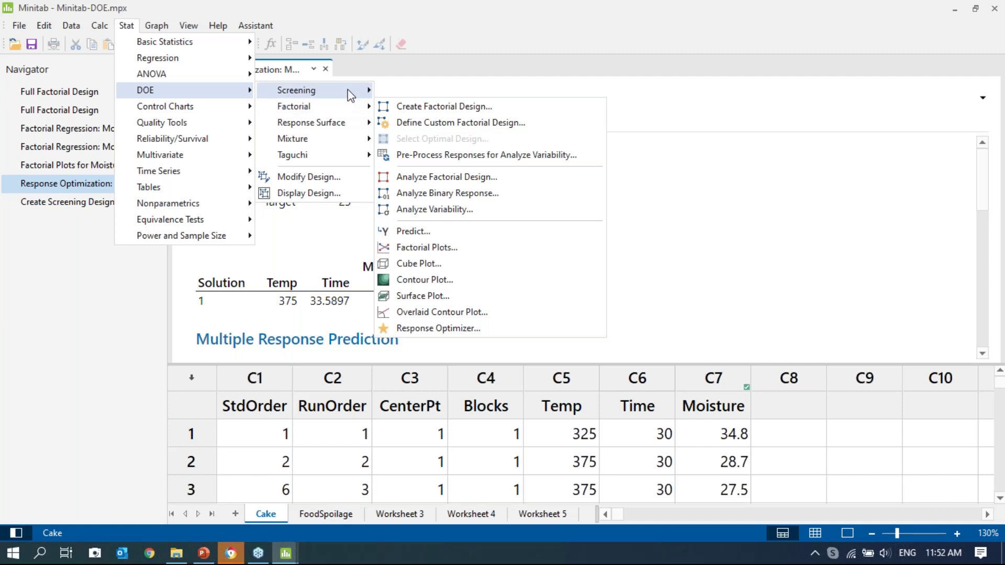
mouse_move(350, 124)
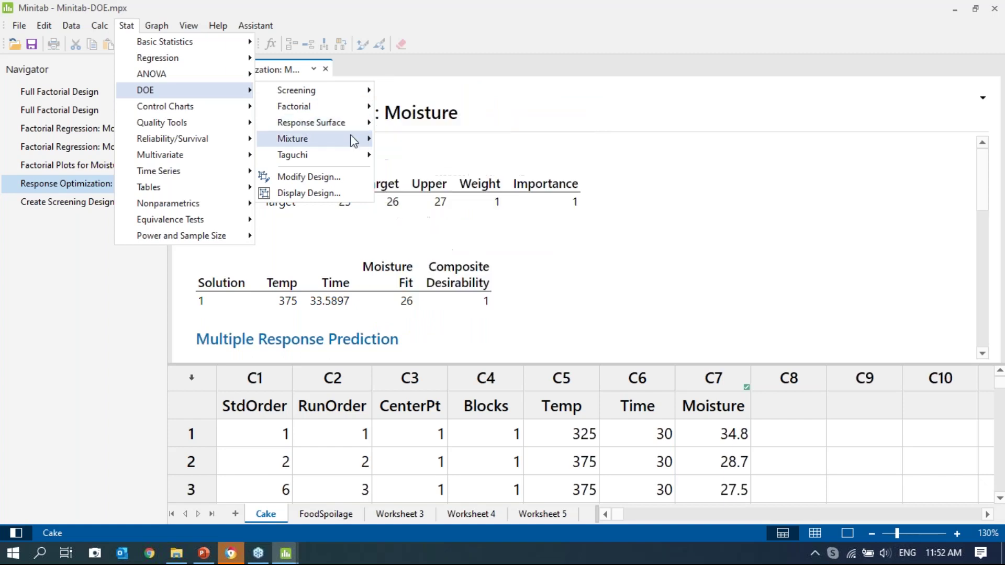
mouse_move(345, 162)
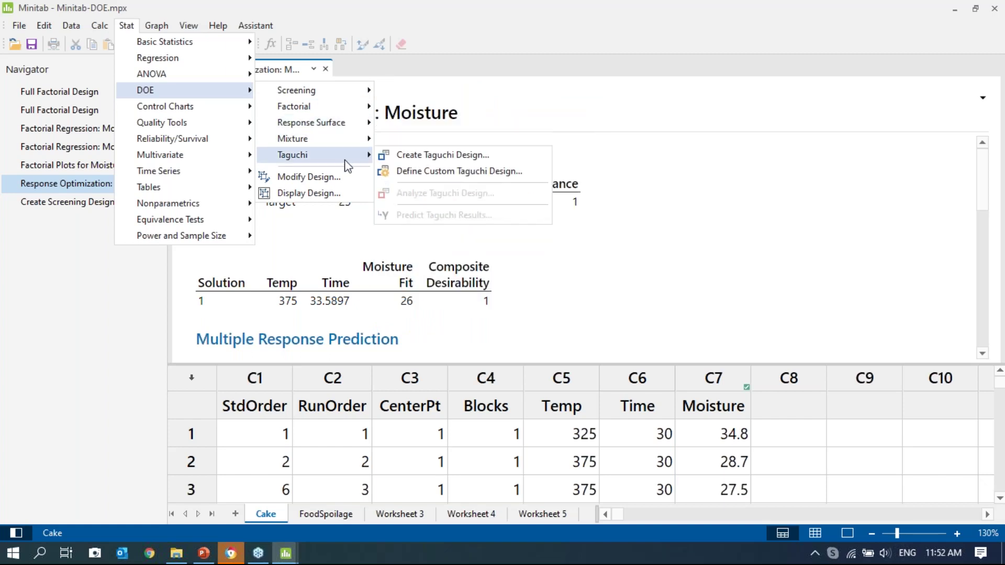
left_click(736, 223)
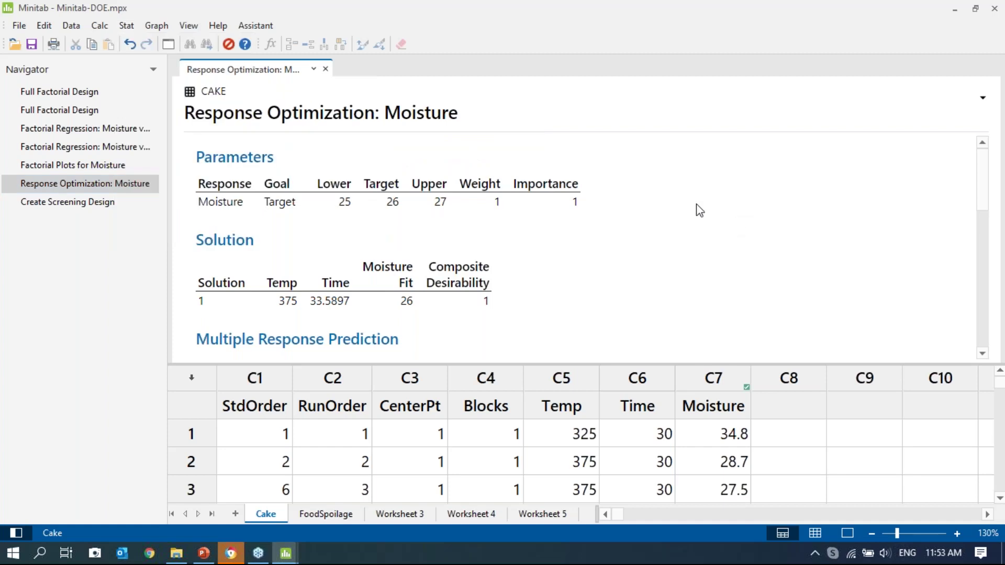
Review the available factorial DOE tools, including the Response Optimizer description, without running one
left_click(127, 26)
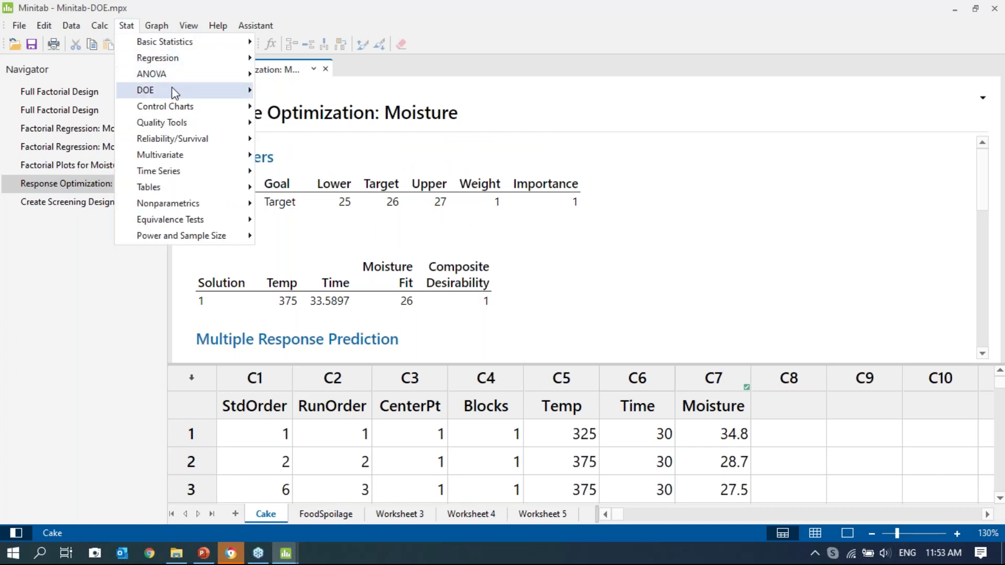
mouse_move(184, 90)
mouse_move(313, 108)
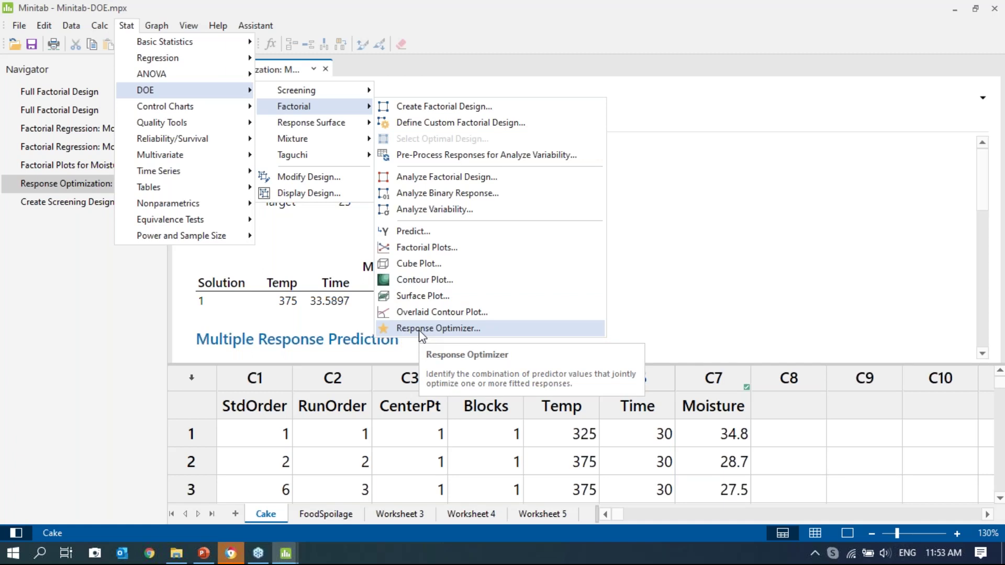
left_click(692, 285)
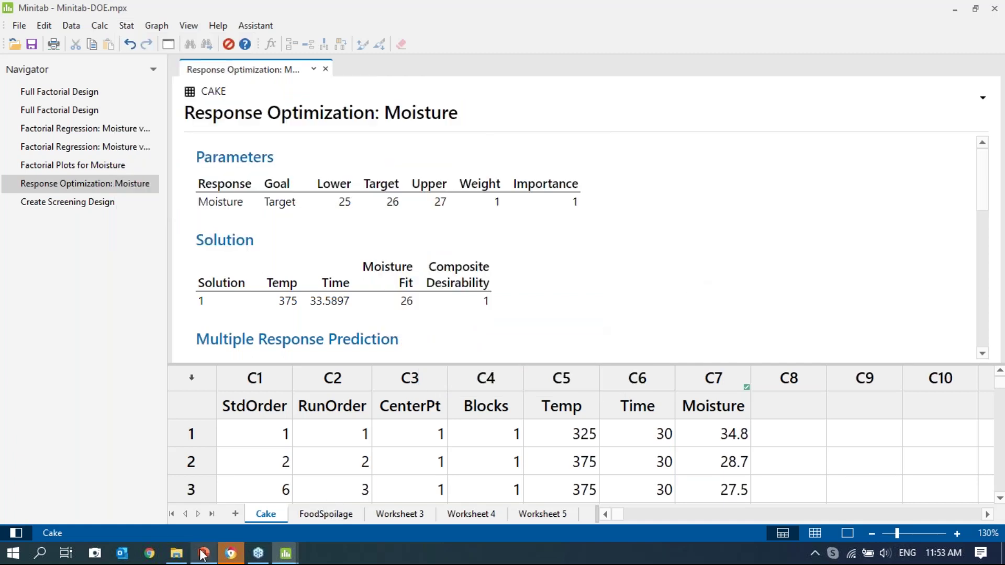